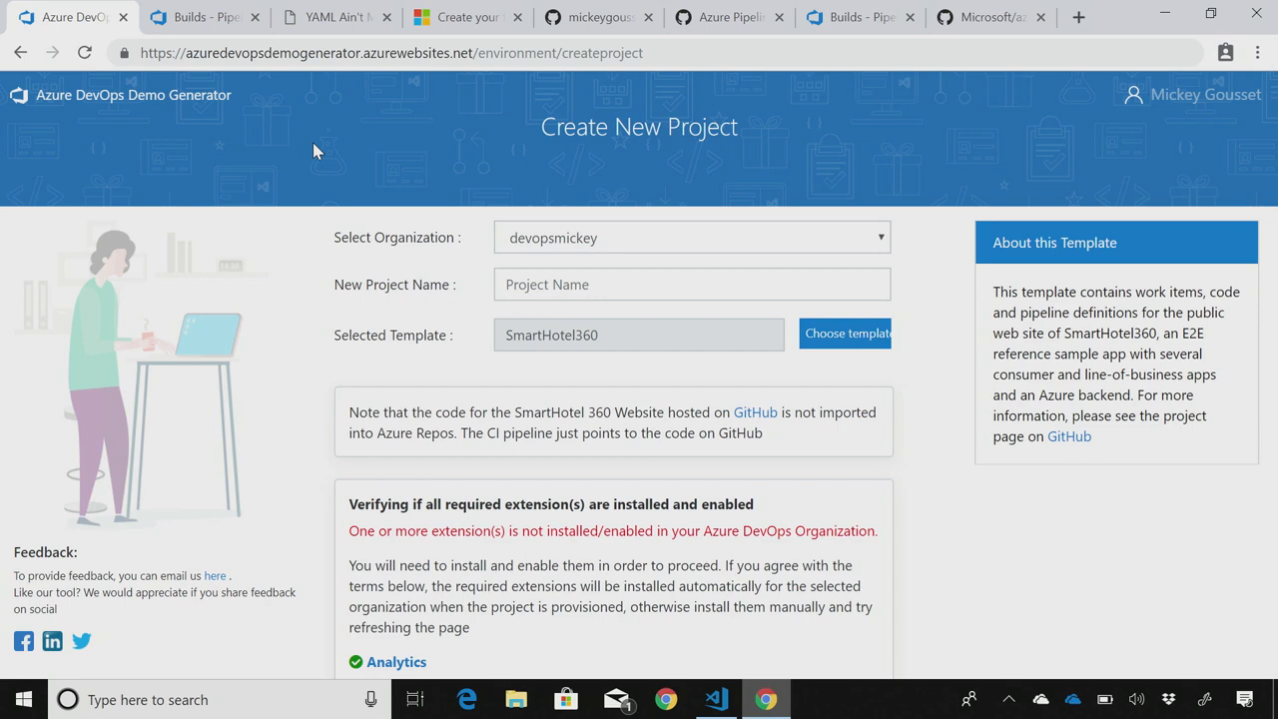
left_click(845, 333)
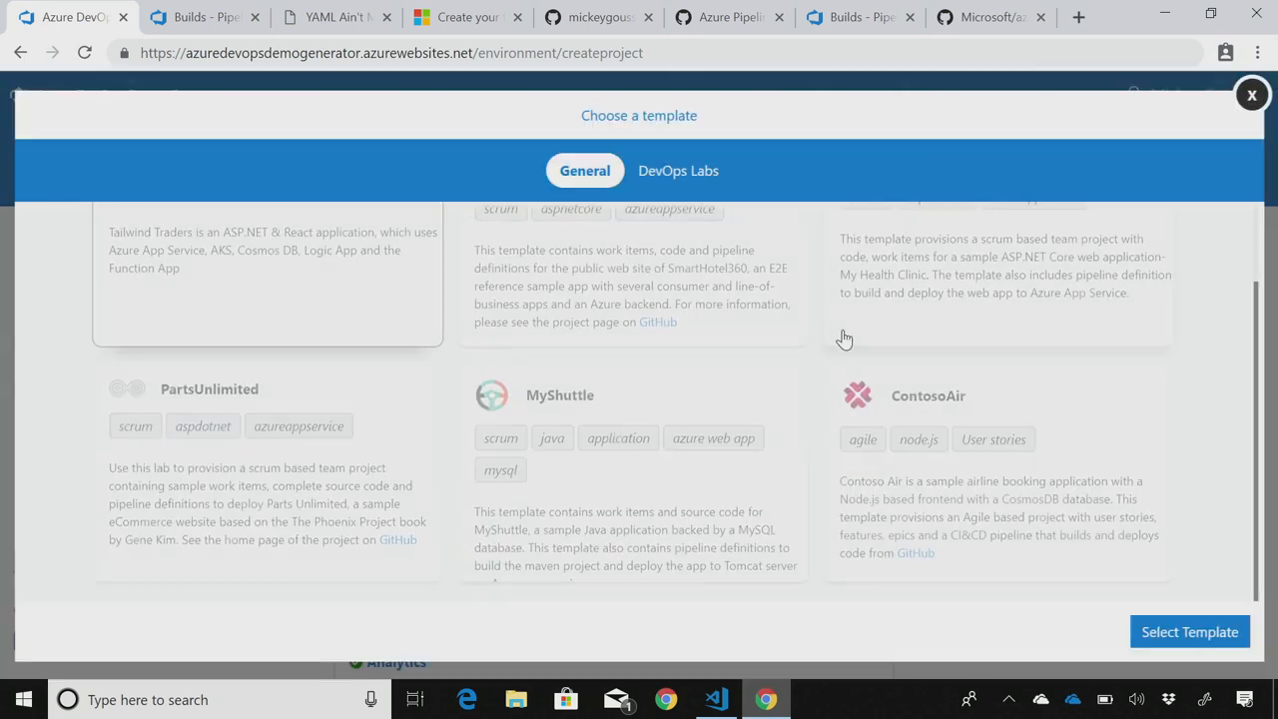
scroll(508, 349, "up", 2)
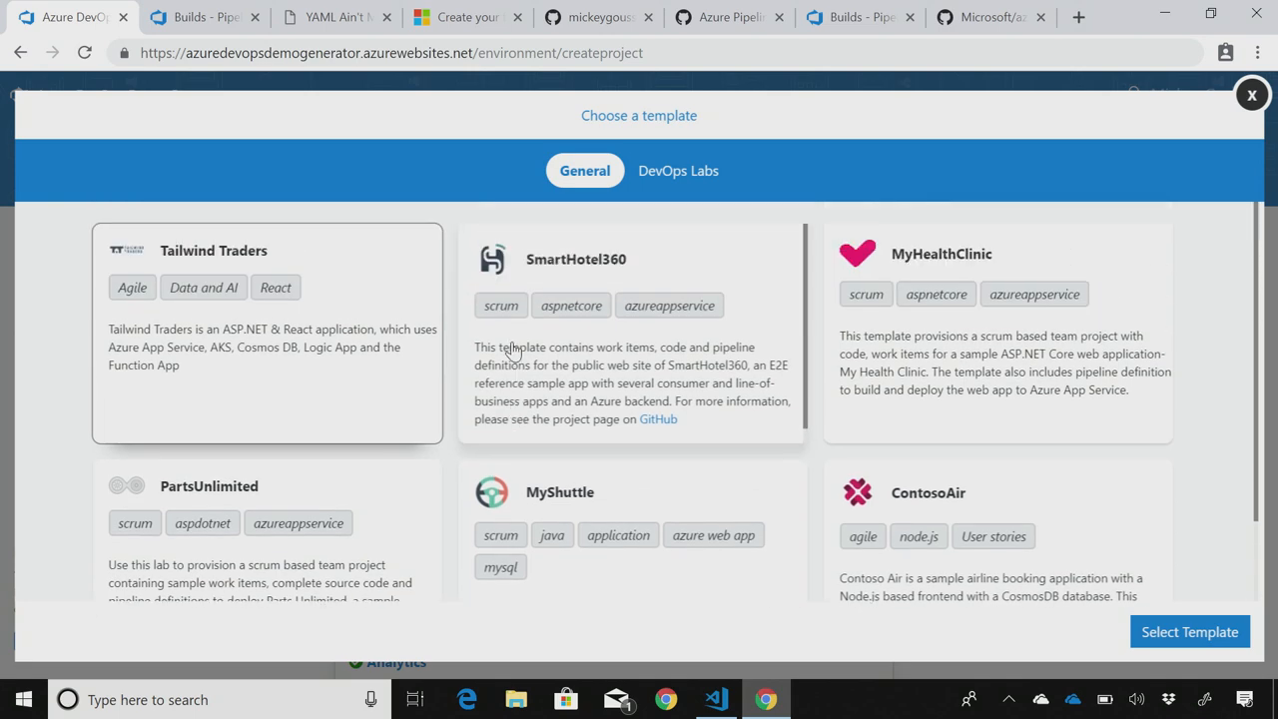
scroll(508, 360, "down", 1)
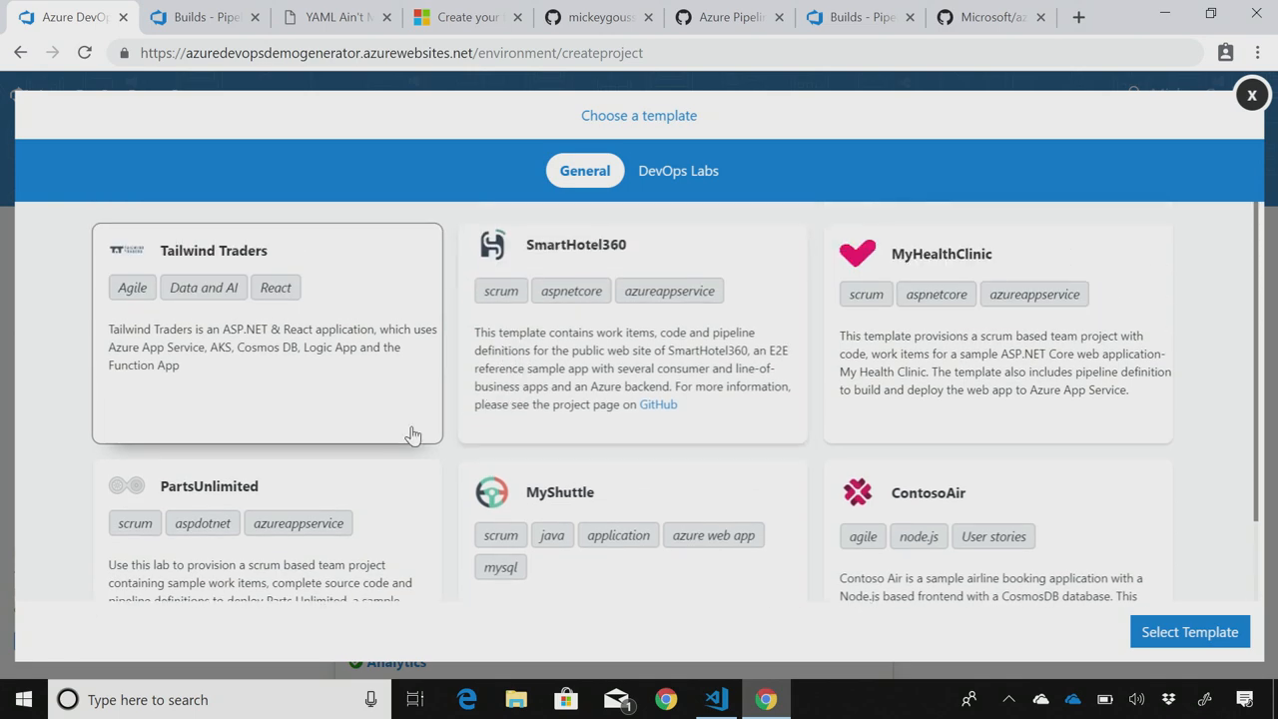
scroll(439, 439, "down", 2)
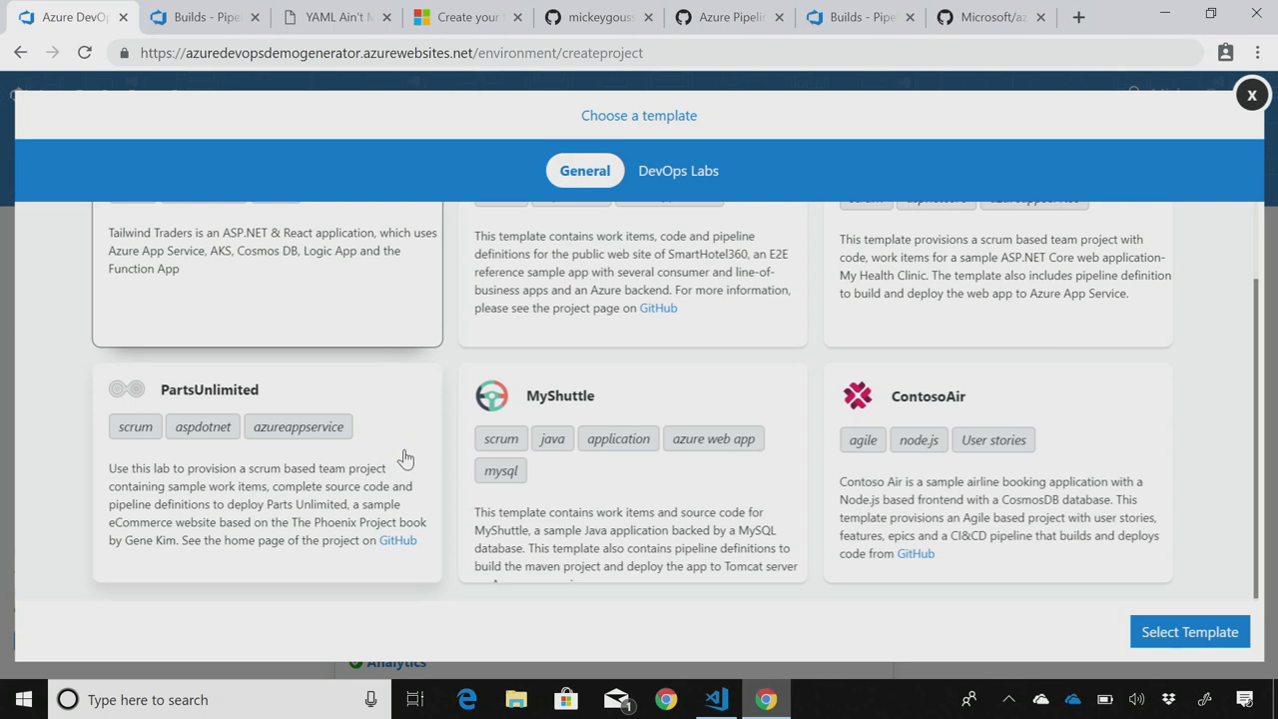
left_click(1252, 96)
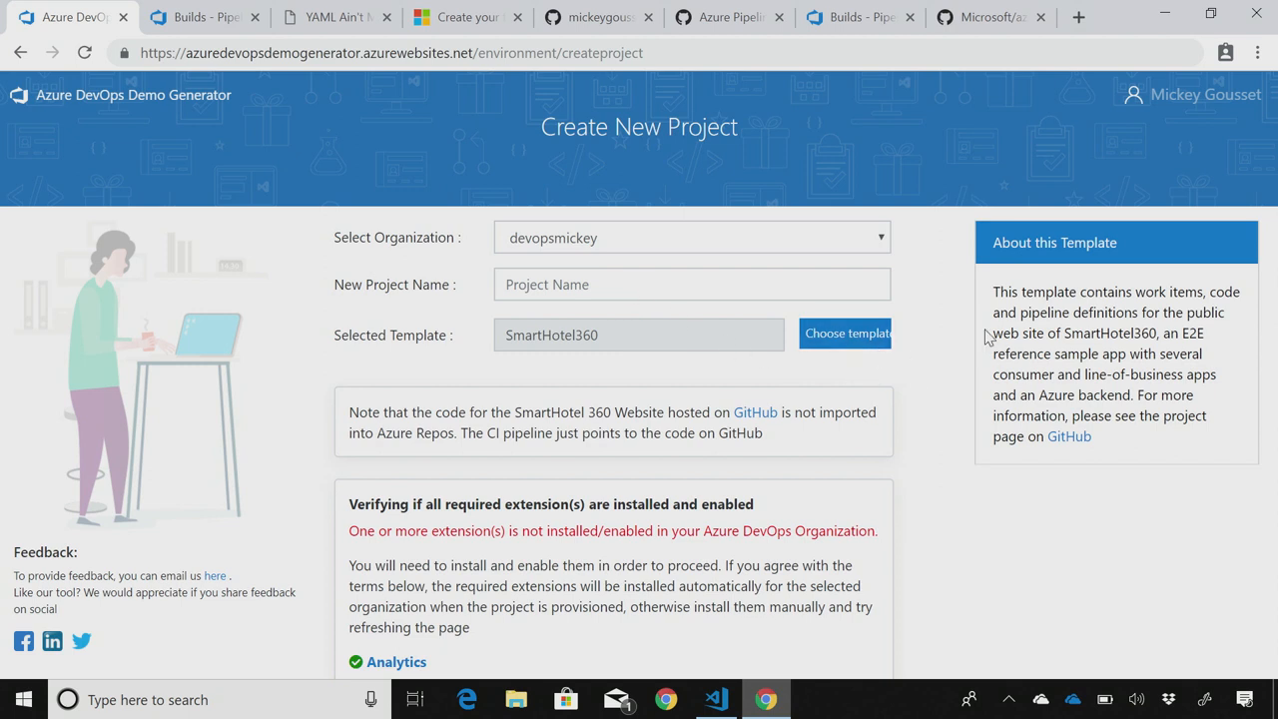
Switch to the Azure DevOps Builds page for the PartsUnlimitedE2E pipeline
left_click(200, 17)
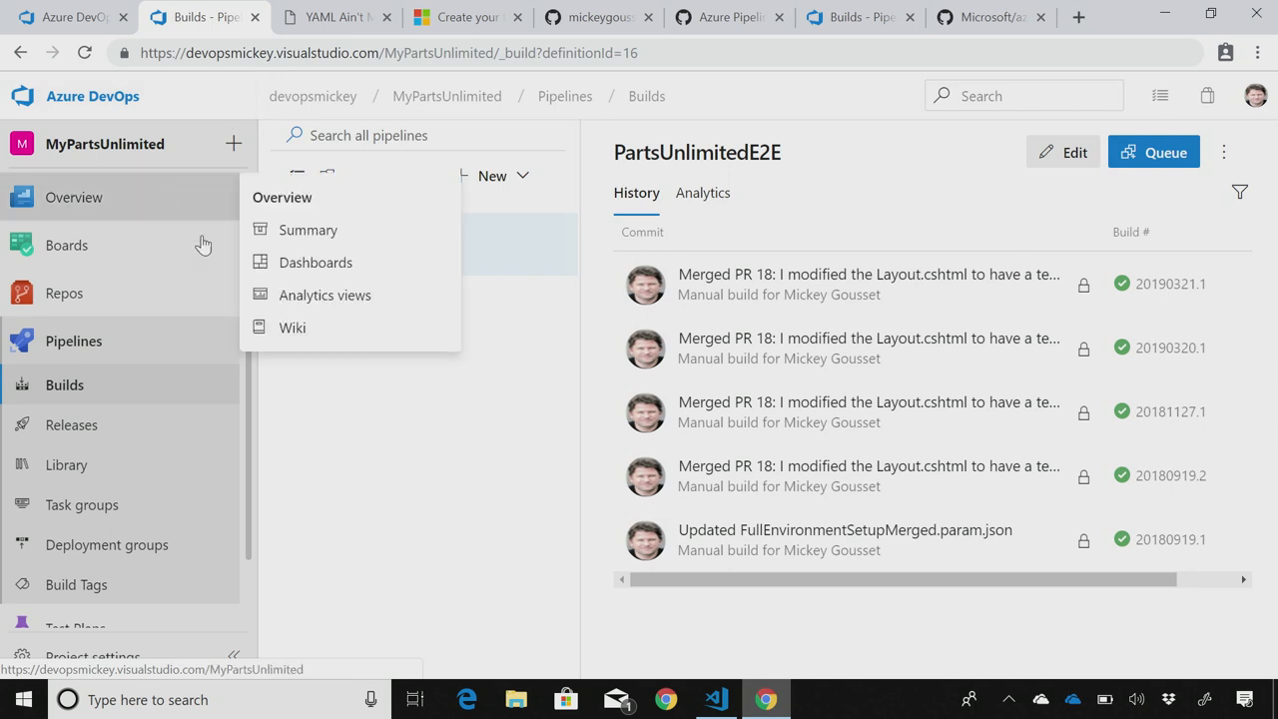
scroll(250, 245, "down", 2)
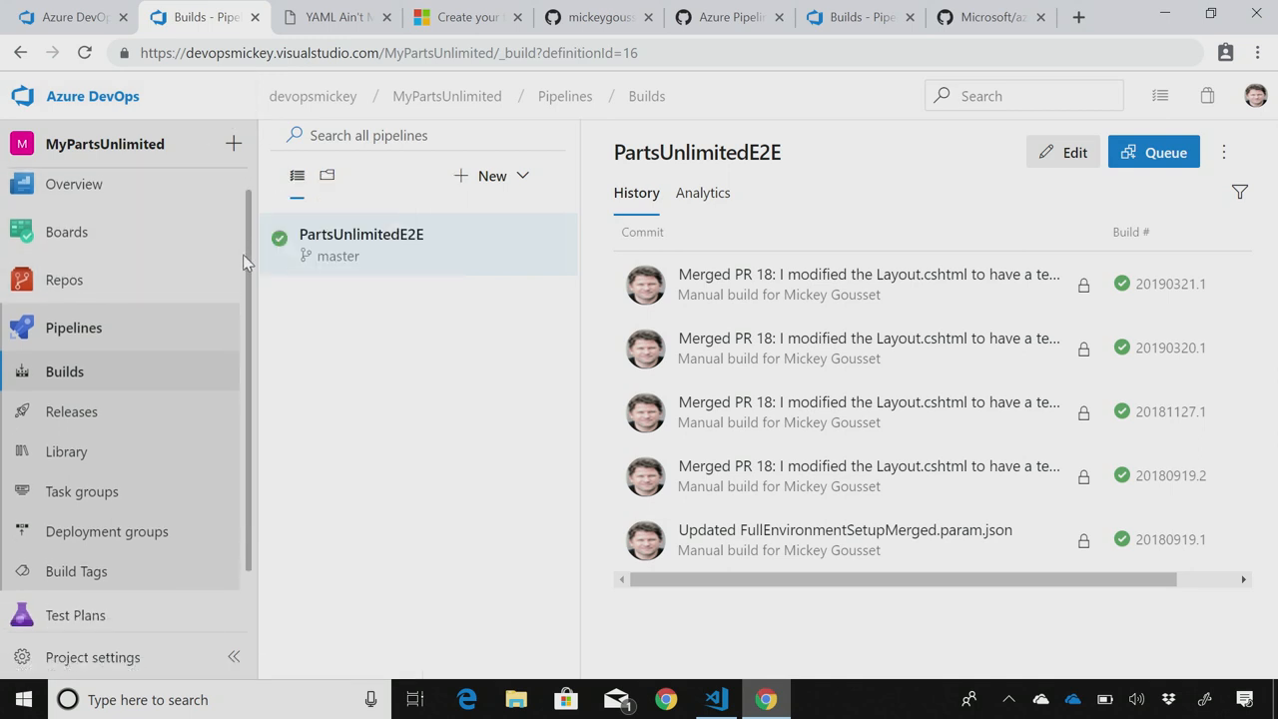
scroll(240, 289, "up", 2)
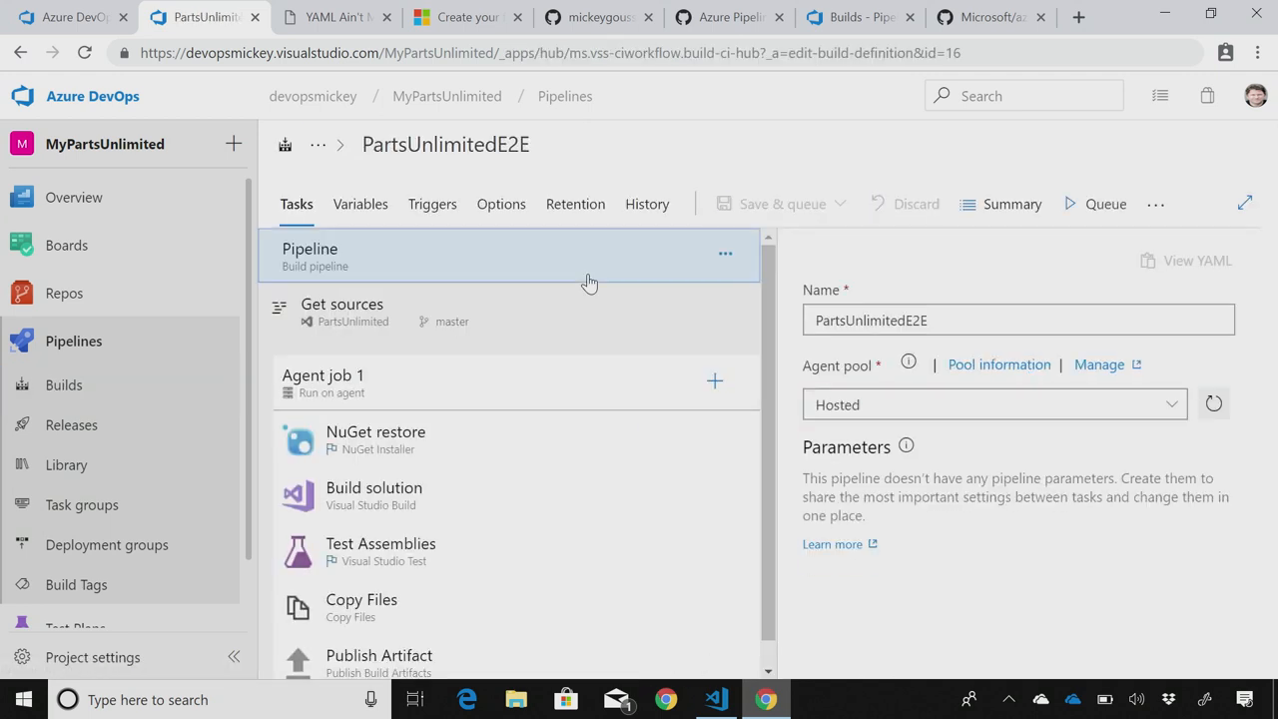
scroll(609, 339, "down", 1)
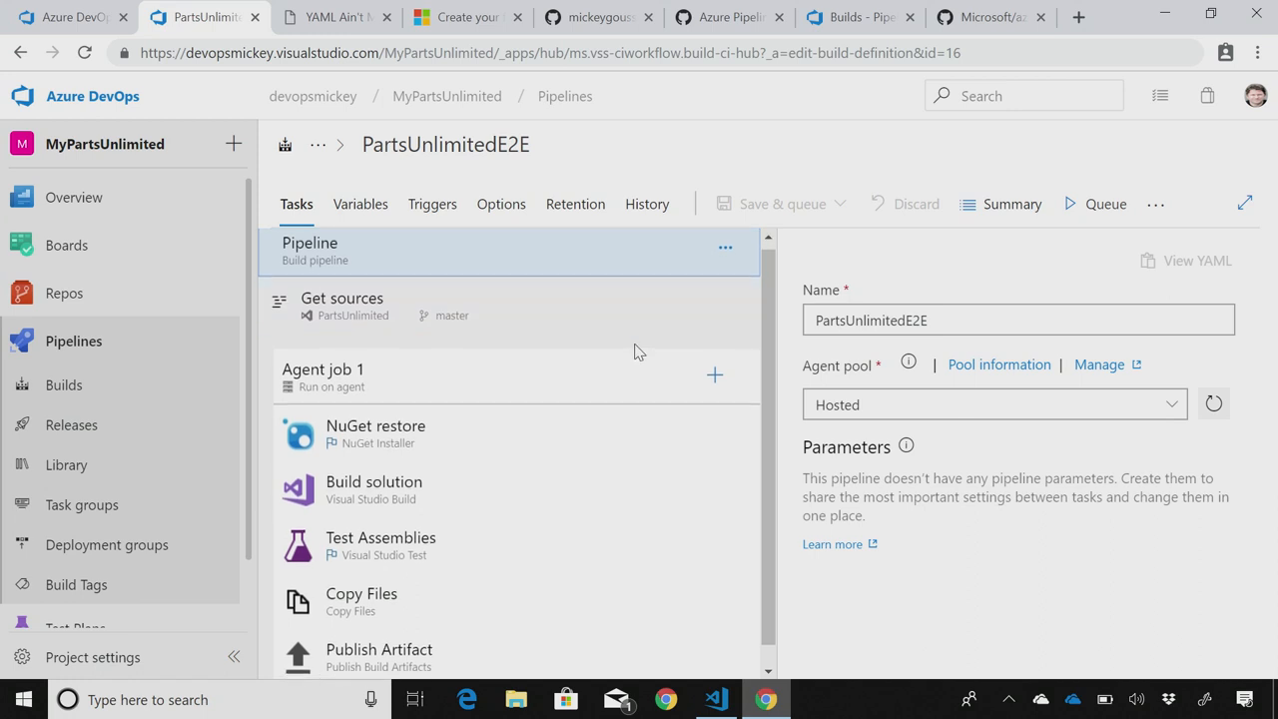
scroll(566, 293, "up", 1)
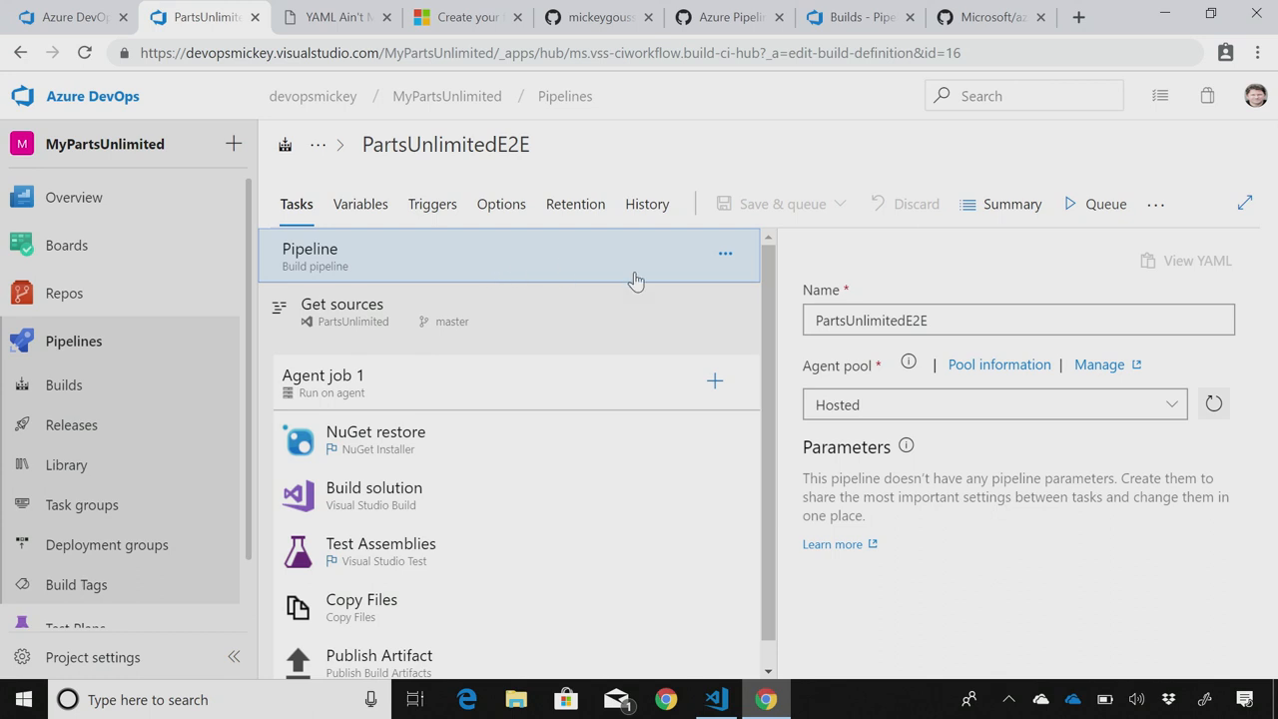
left_click(479, 315)
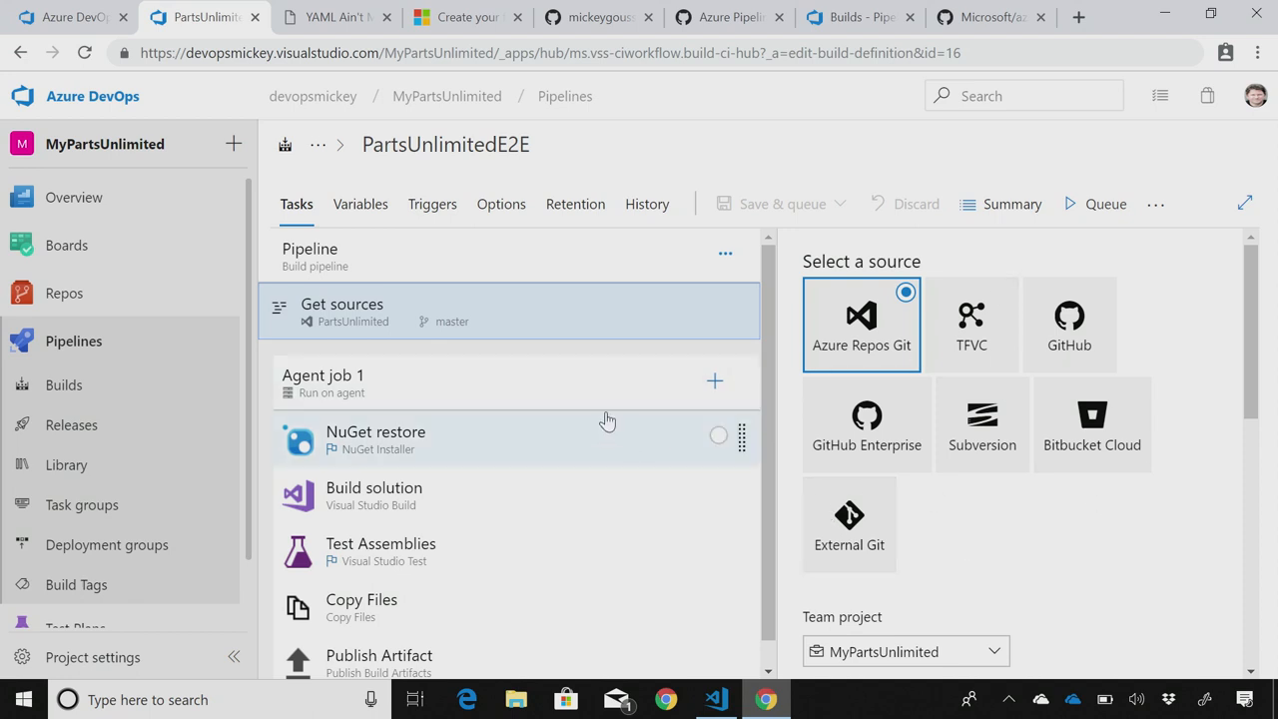
scroll(699, 380, "down", 1)
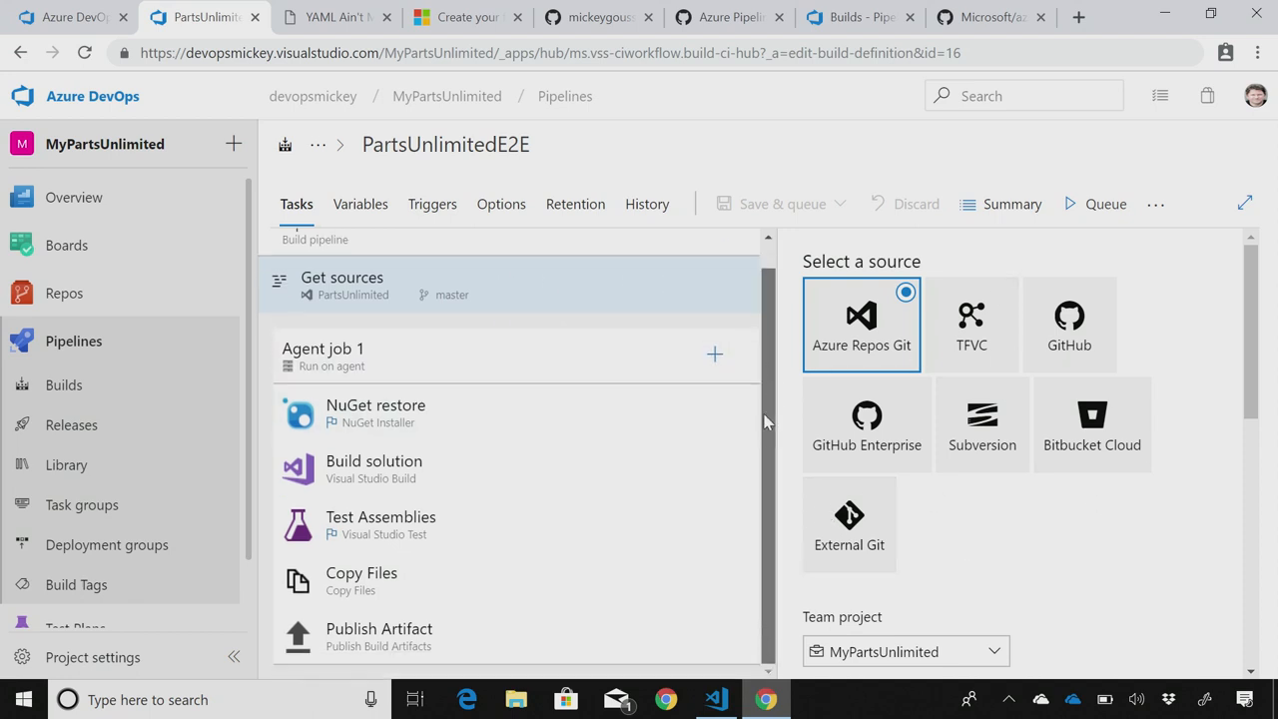
Review Agent job 1 and the NuGet restore, Build solution, Test Assemblies and Publish Artifact tasks
left_click(420, 357)
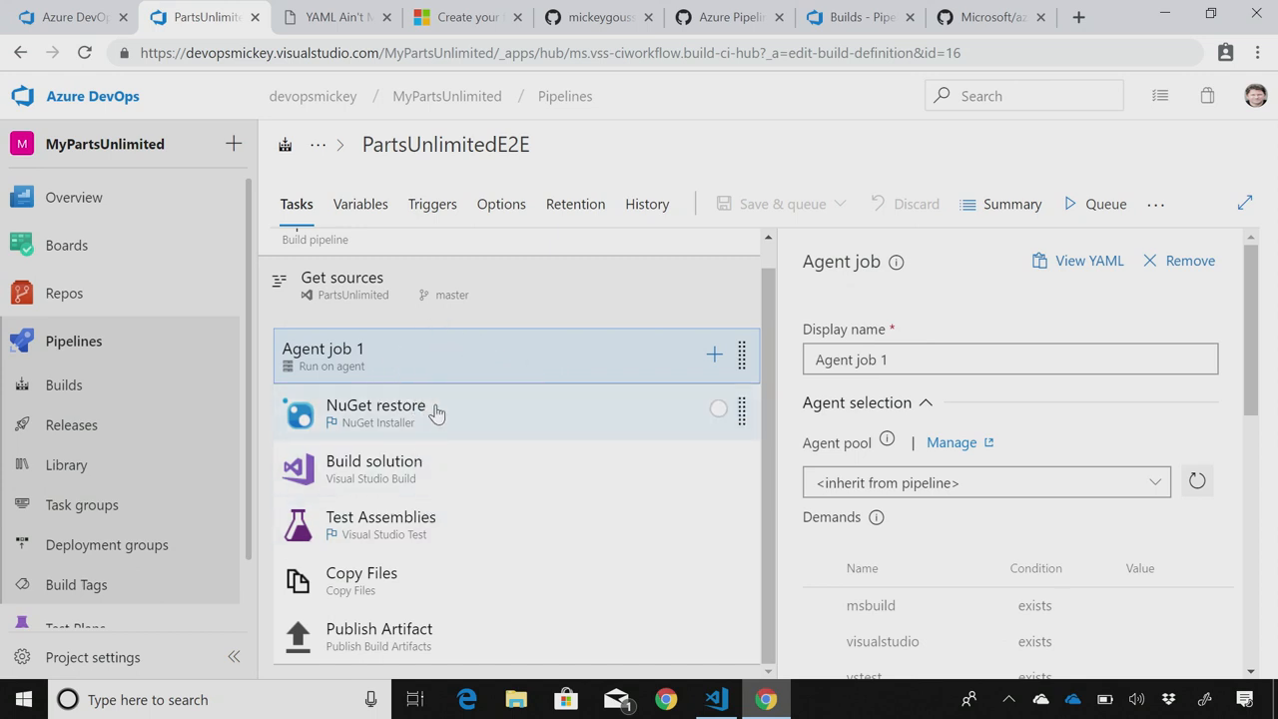
left_click(527, 418)
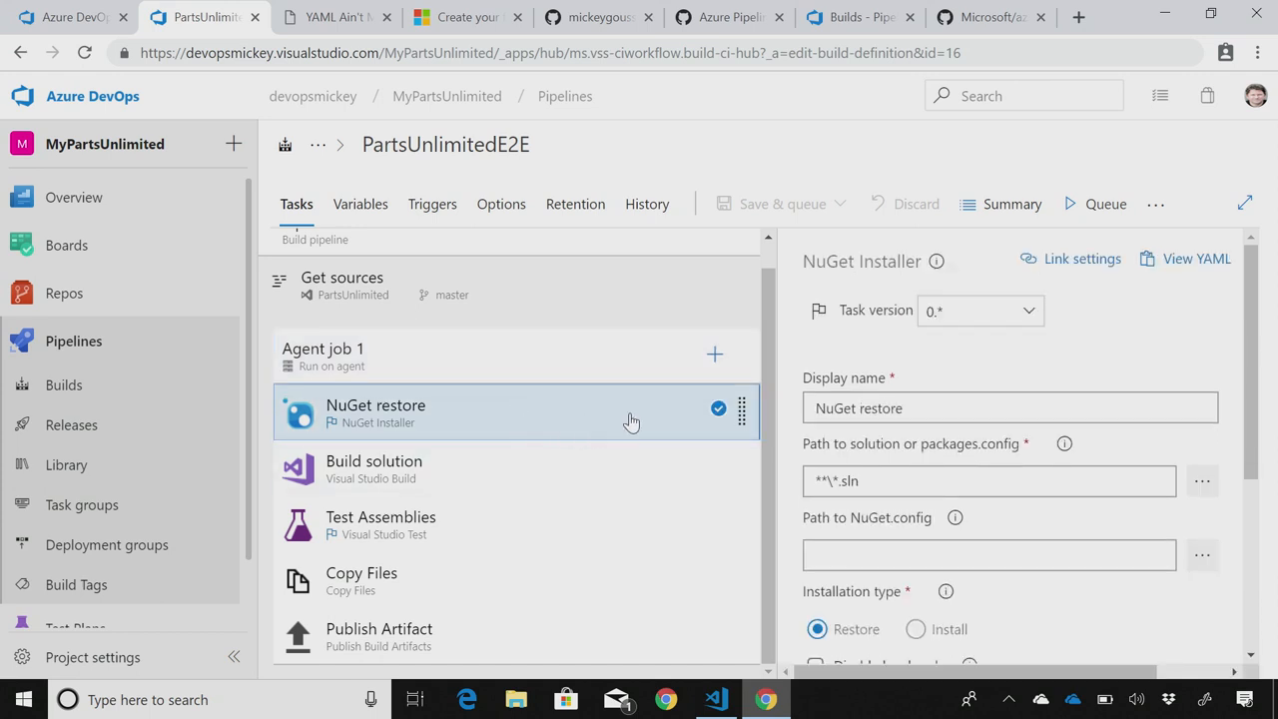
left_click(497, 469)
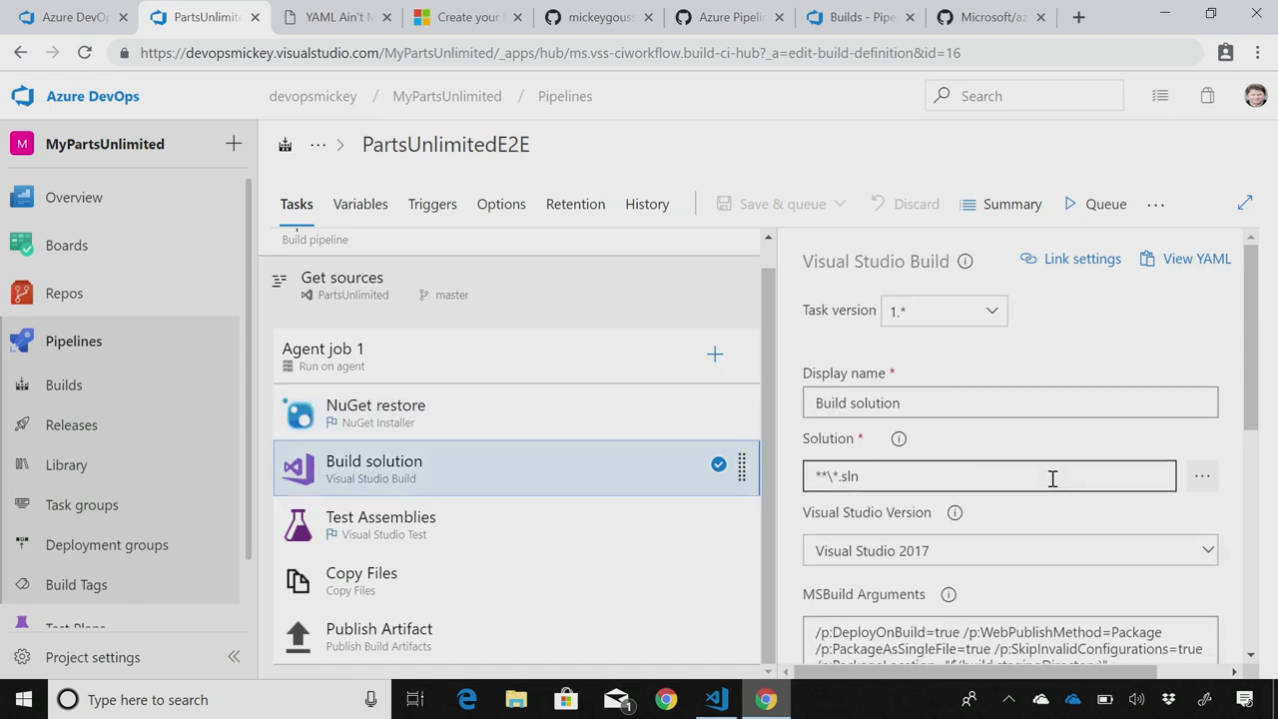
scroll(1054, 479, "down", 3)
scroll(1054, 479, "down", 3)
scroll(1069, 499, "down", 3)
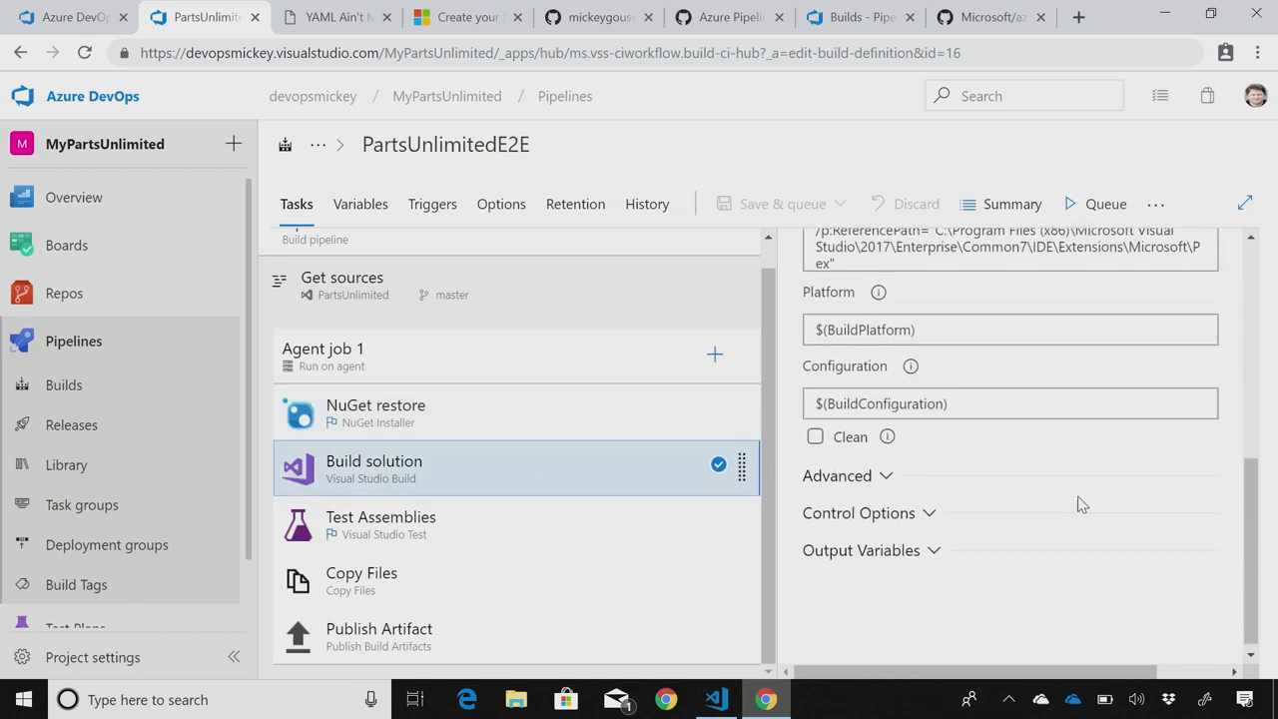
scroll(1075, 502, "down", 2)
left_click(439, 530)
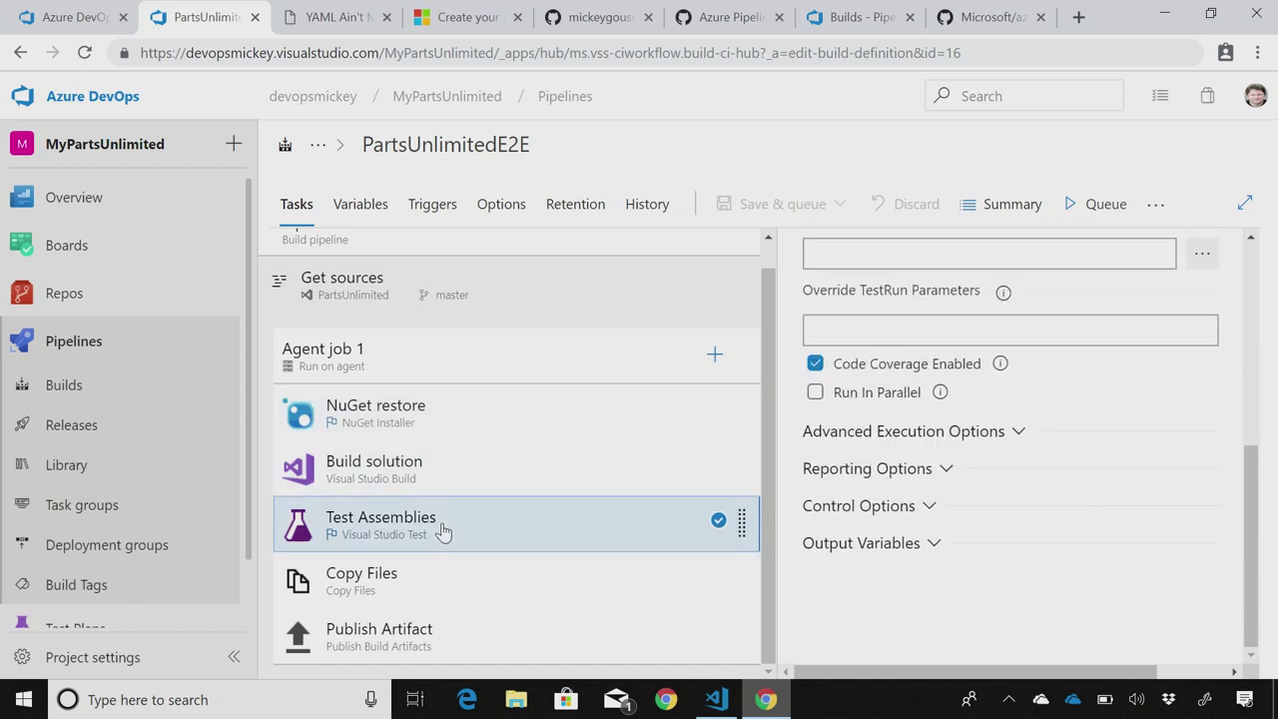
left_click(434, 648)
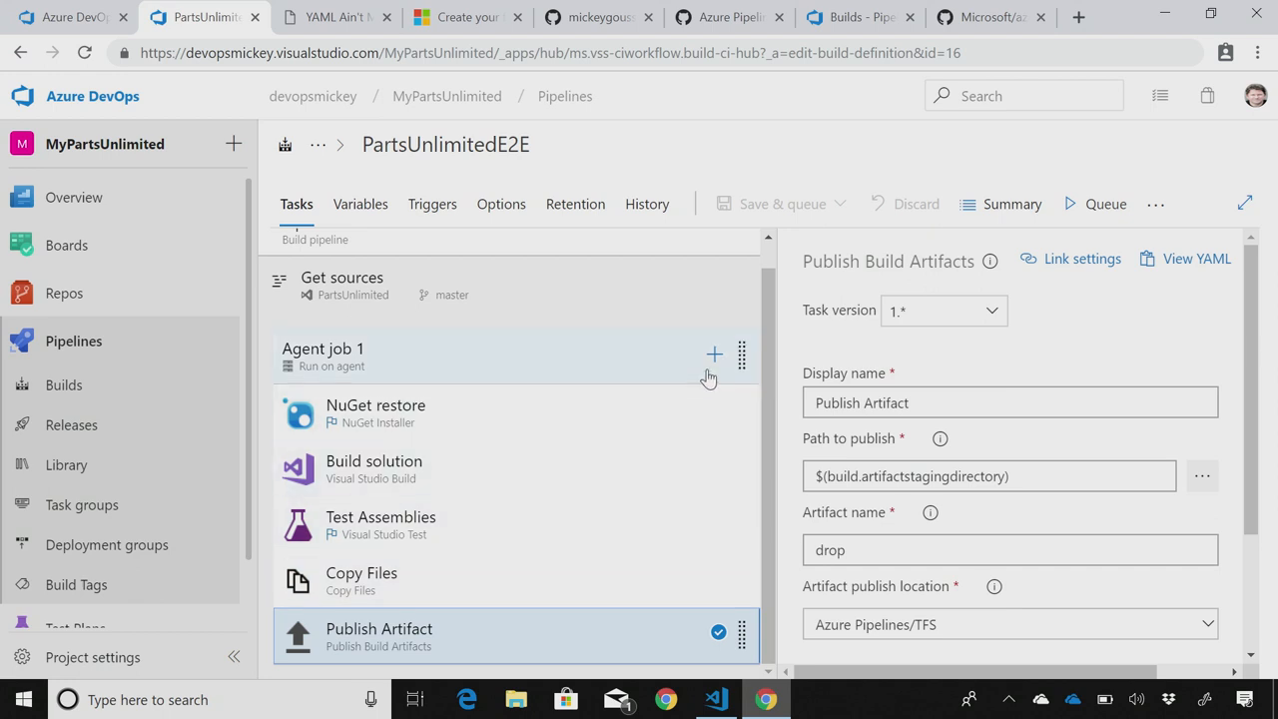
left_click(404, 420)
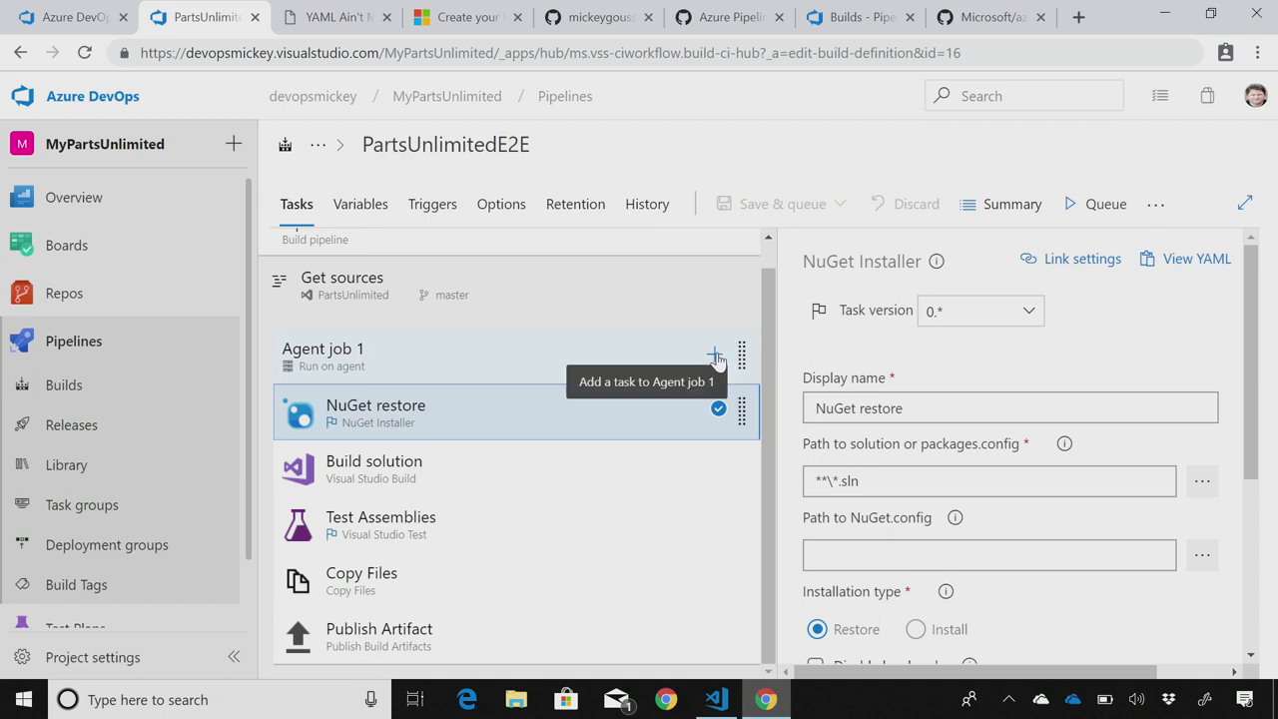
View the Add tasks list, then the variables BuildConfiguration release and BuildPlatform any cpu
left_click(715, 356)
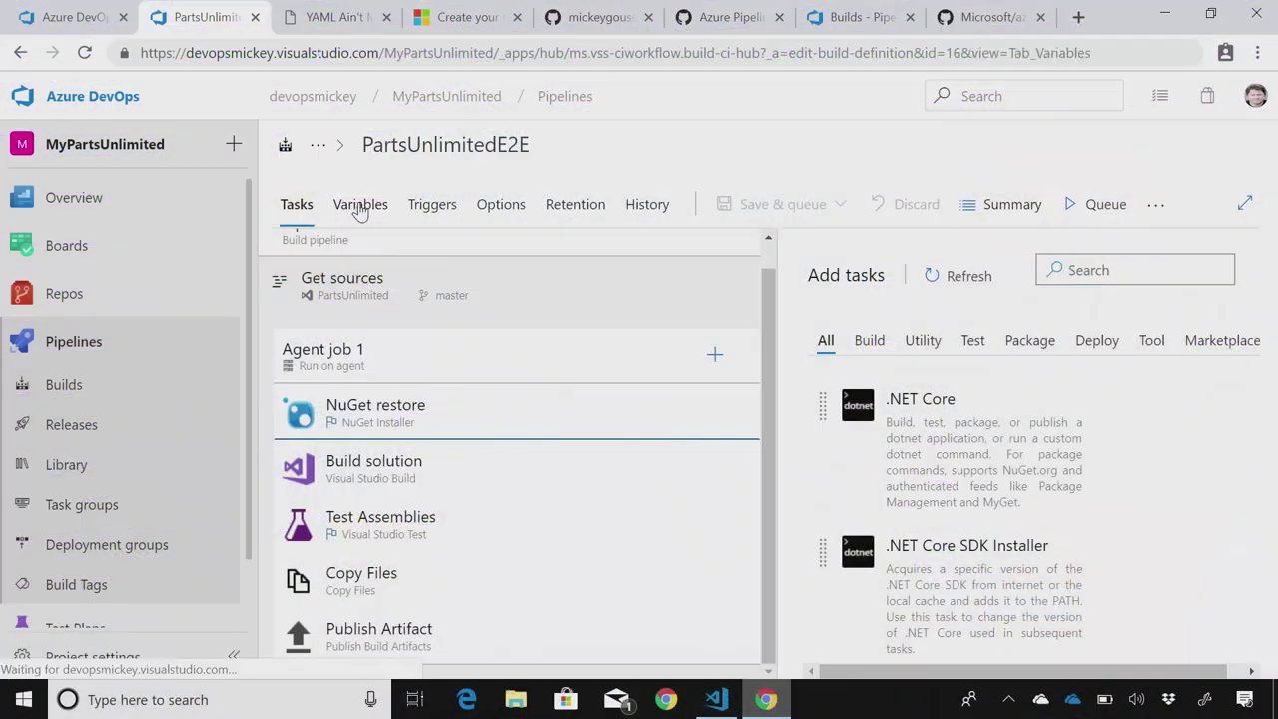
left_click(364, 206)
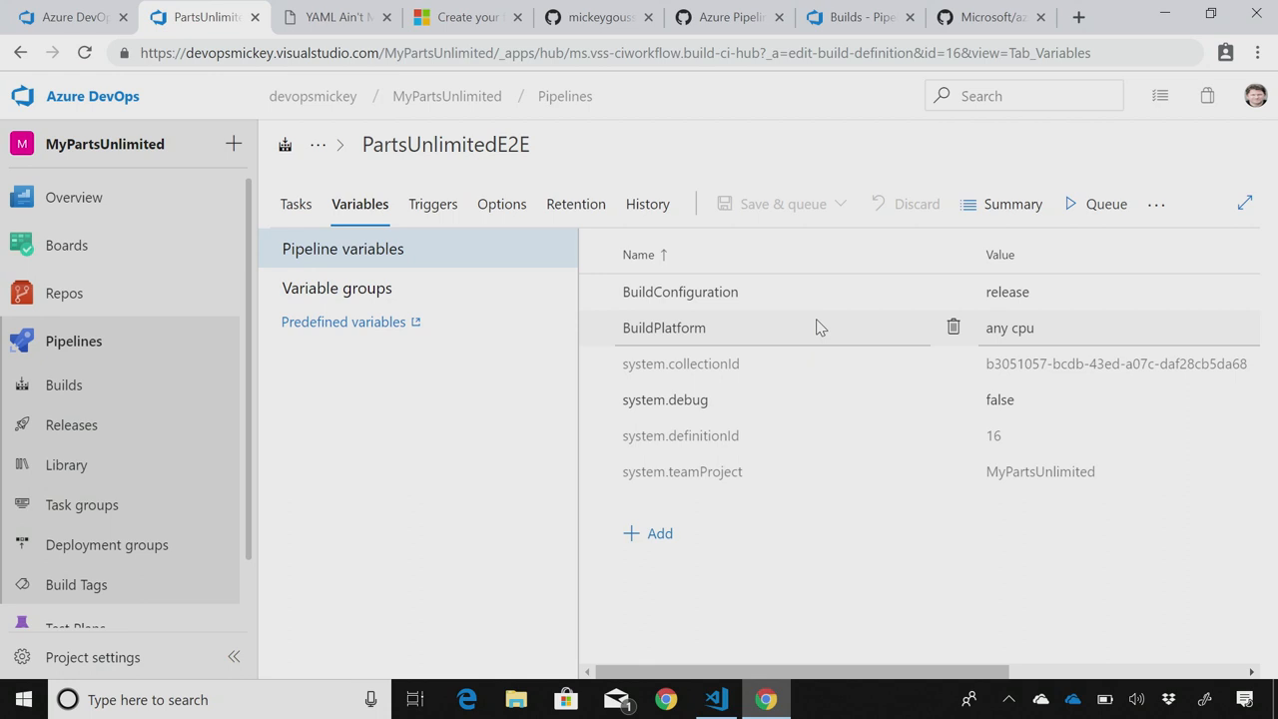
Review the pipeline's Tasks, Variables, Triggers and Options, then return to the builds list
left_click(296, 204)
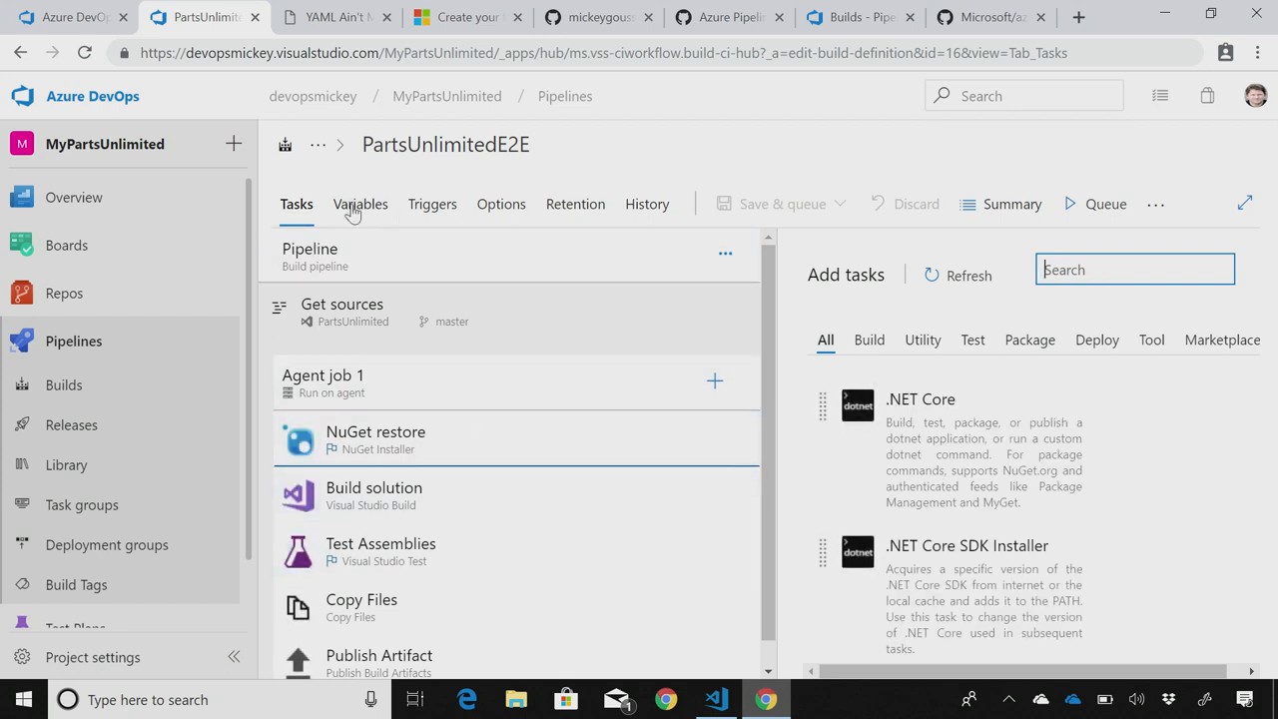
left_click(359, 204)
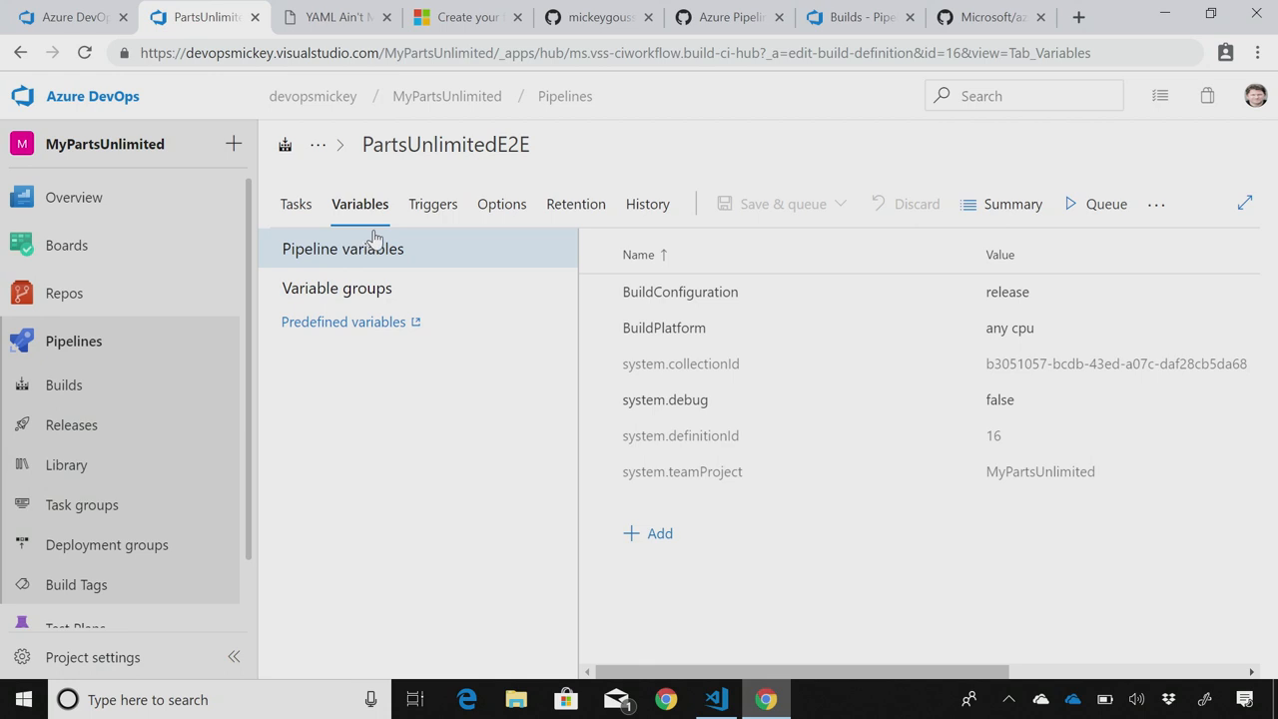
left_click(434, 204)
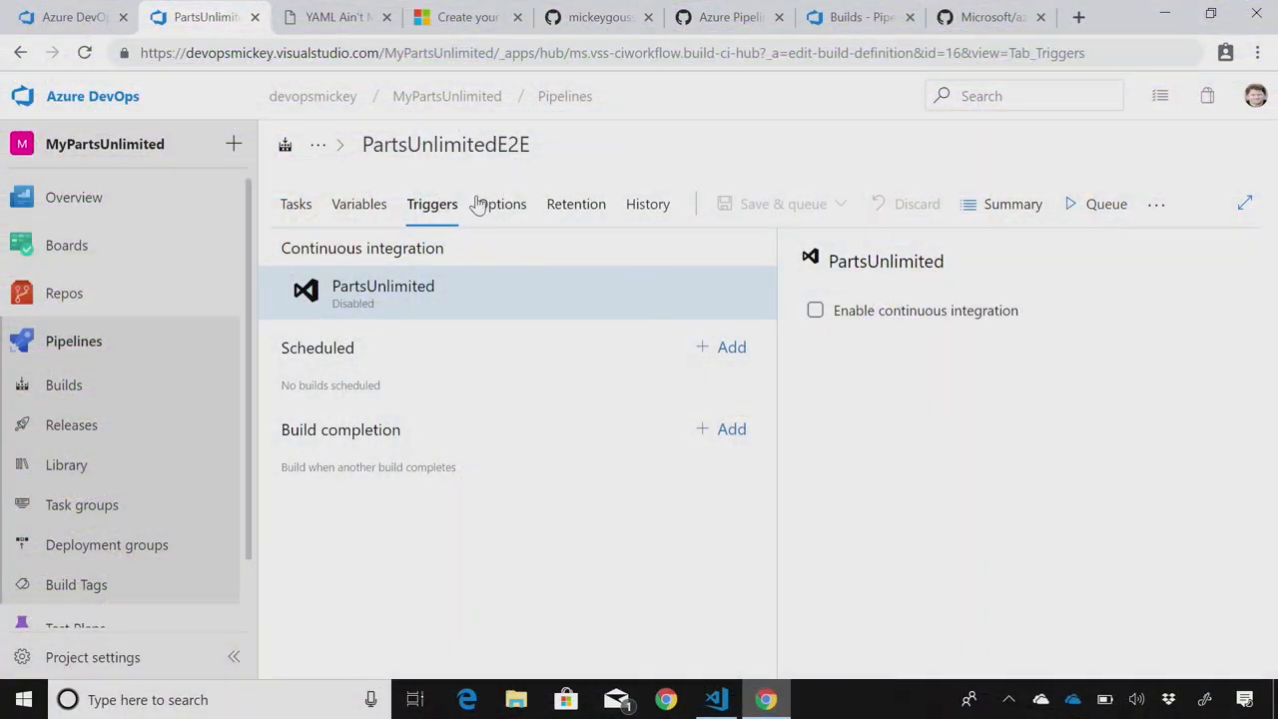
left_click(502, 204)
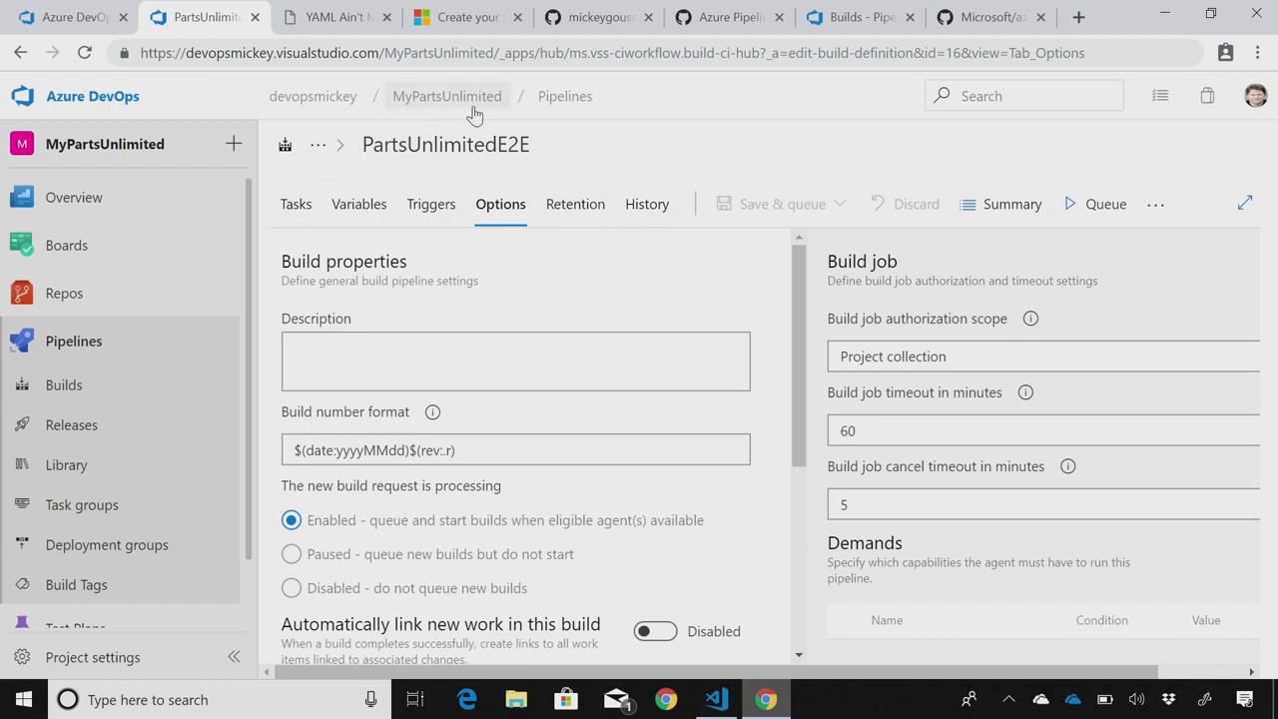
left_click(64, 384)
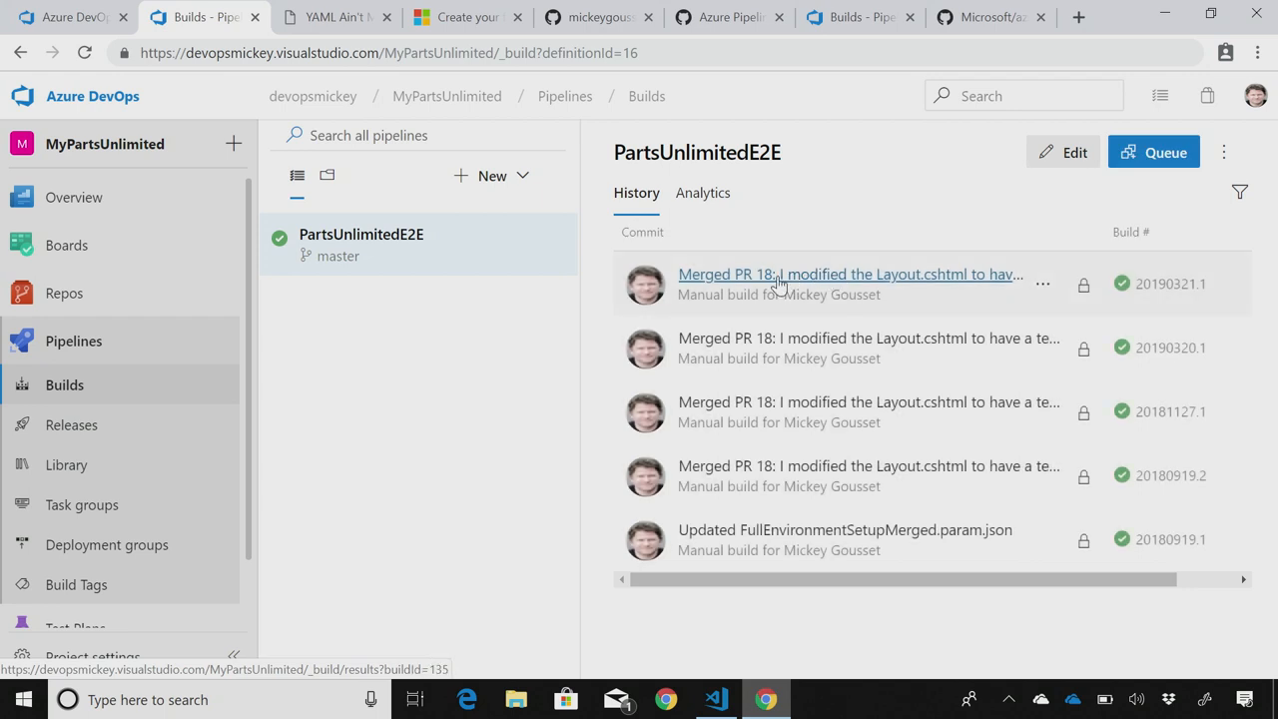
Open build 20190321.1 and read the Copy Files and Test Assemblies step logs
left_click(781, 280)
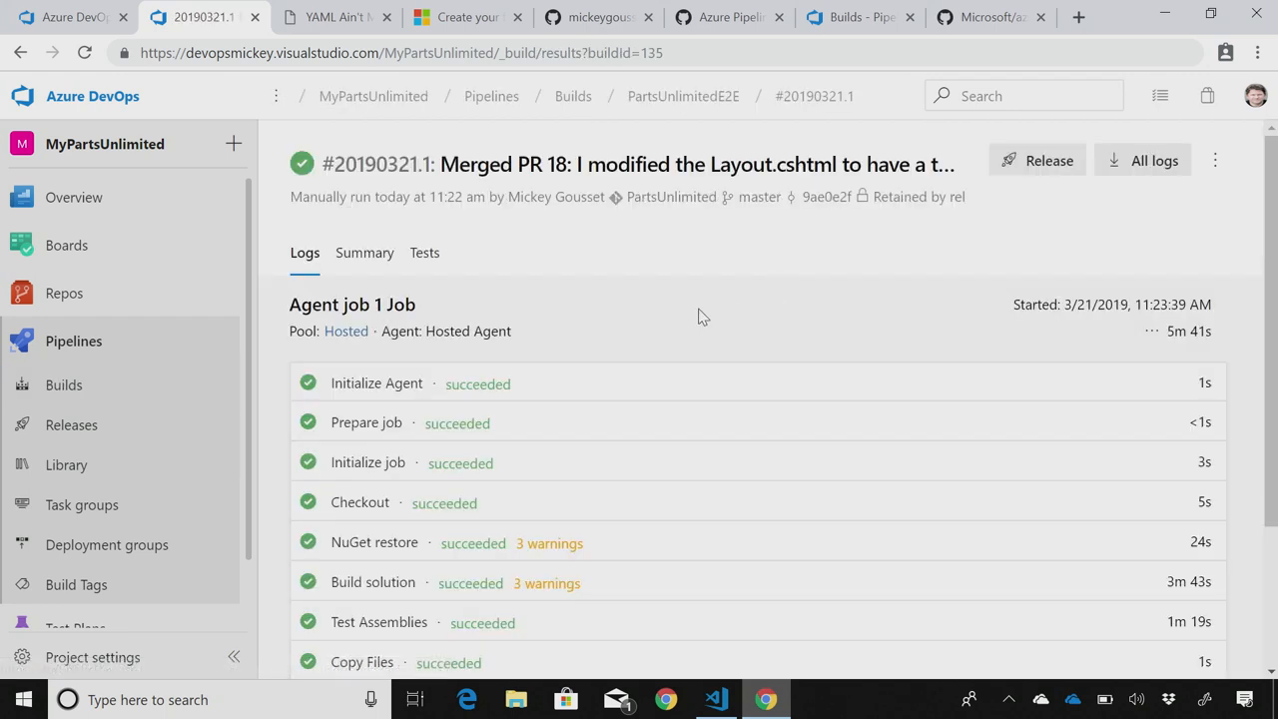
scroll(739, 329, "down", 3)
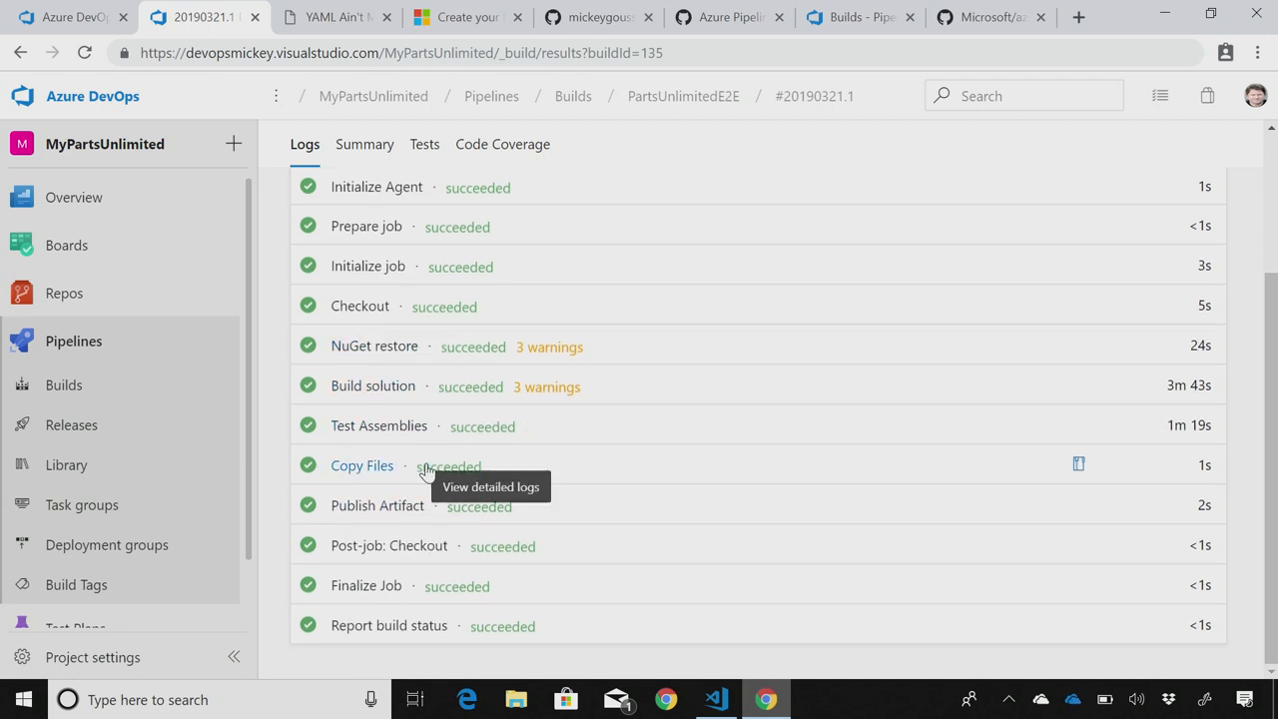
left_click(362, 467)
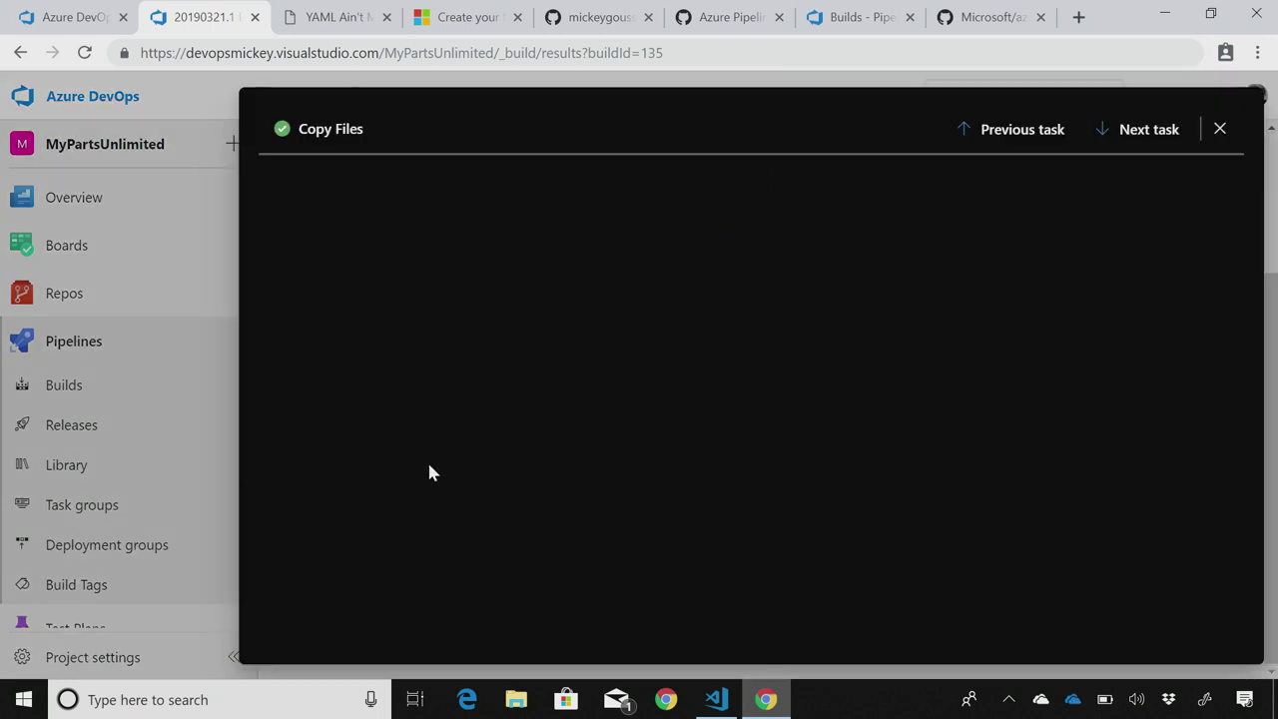
left_click(1039, 129)
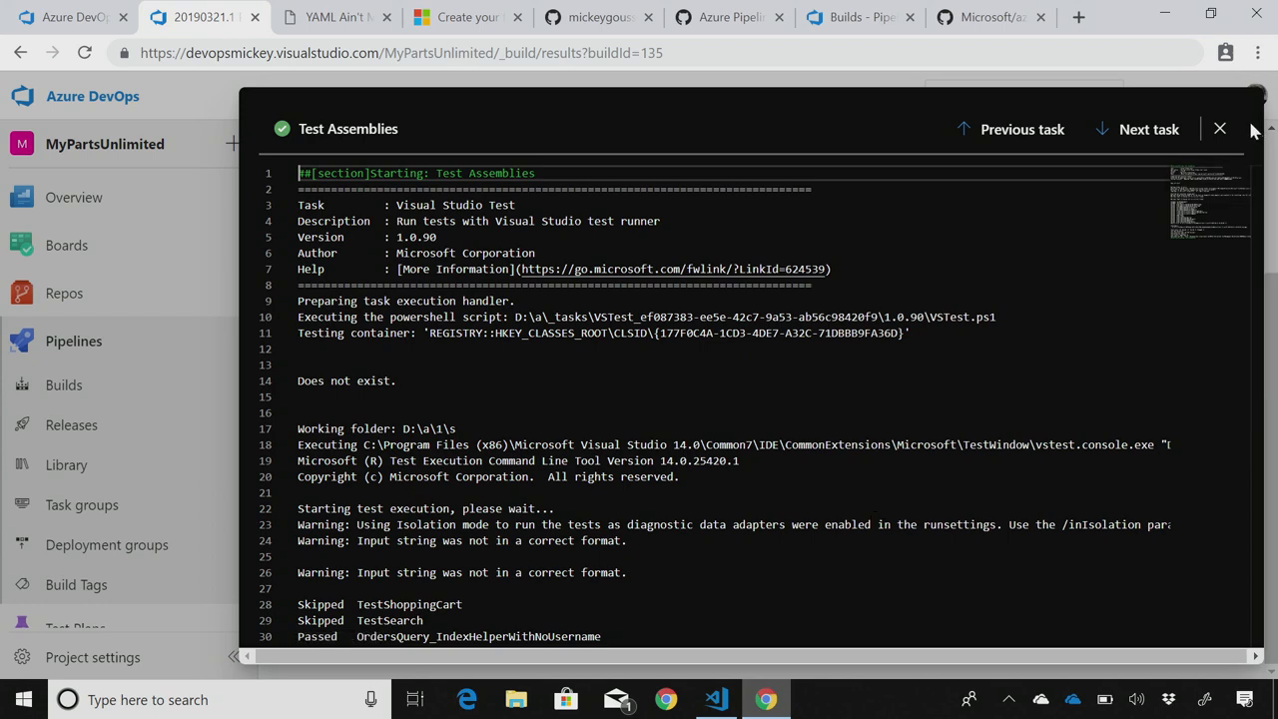
left_click(1220, 133)
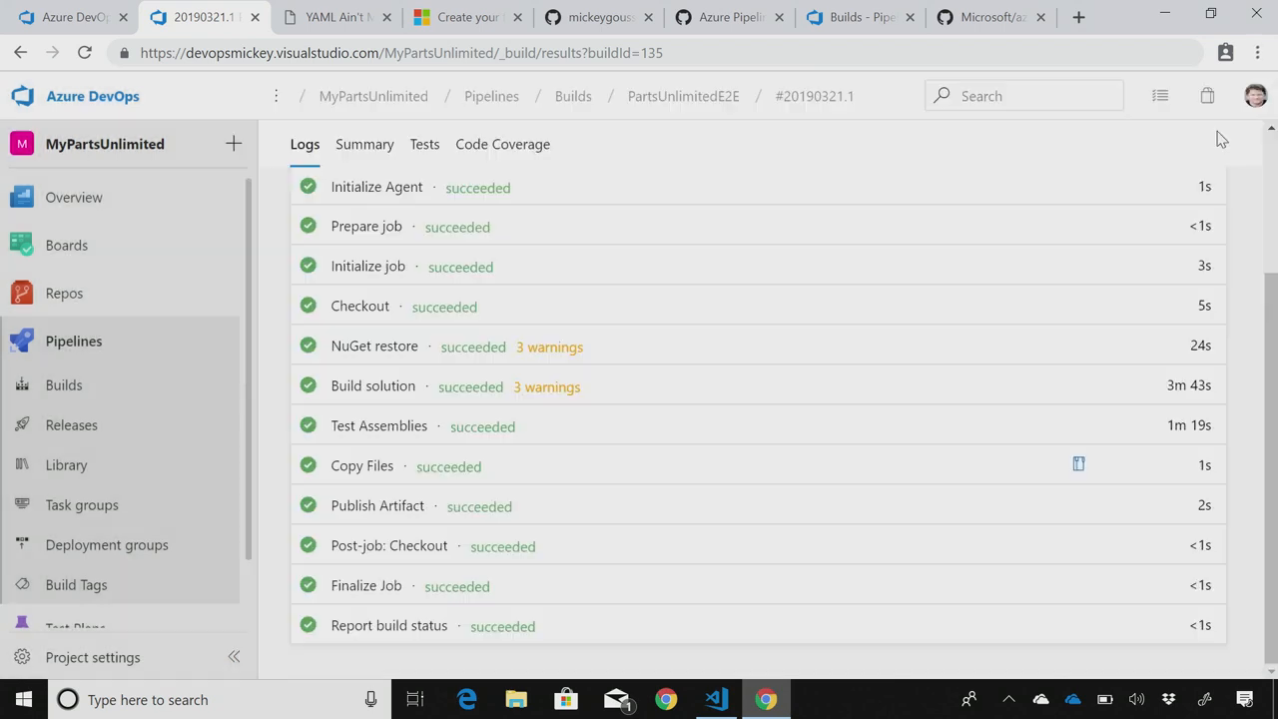
Review the build's Summary, Tests and Code Coverage results, ending on its step logs
left_click(365, 143)
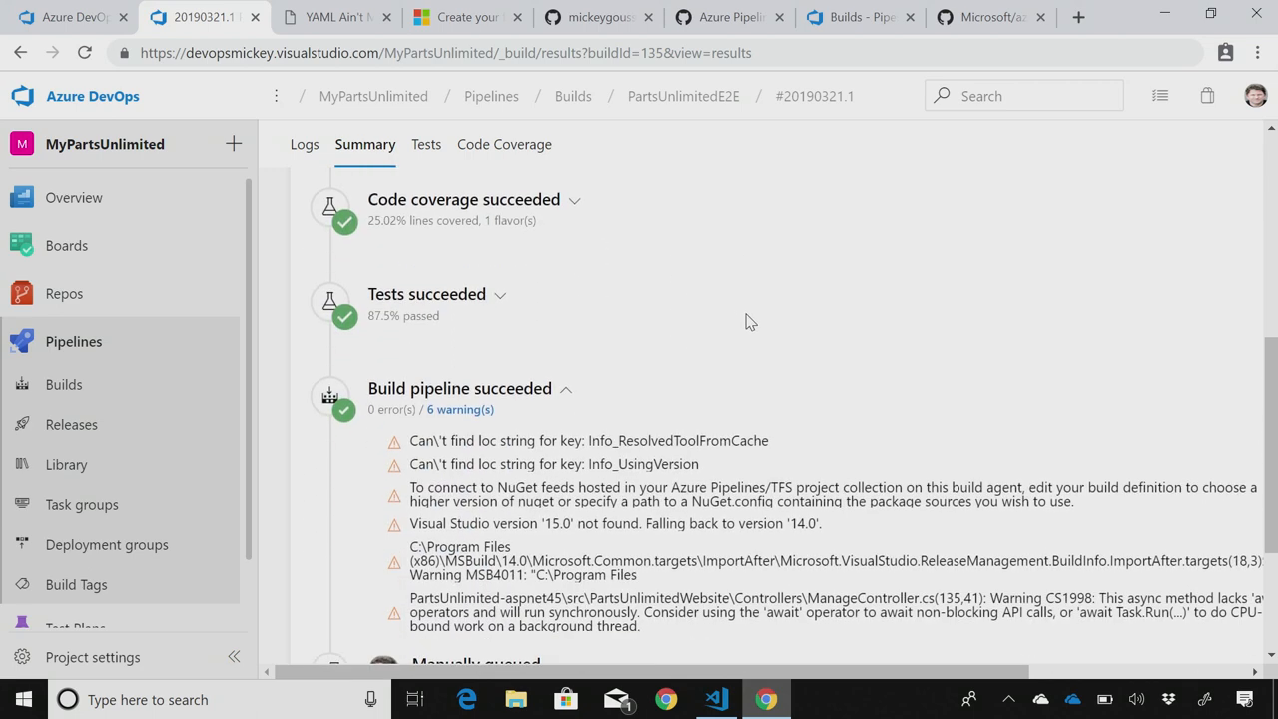
scroll(751, 321, "up", 3)
scroll(751, 321, "up", 3)
scroll(751, 322, "up", 3)
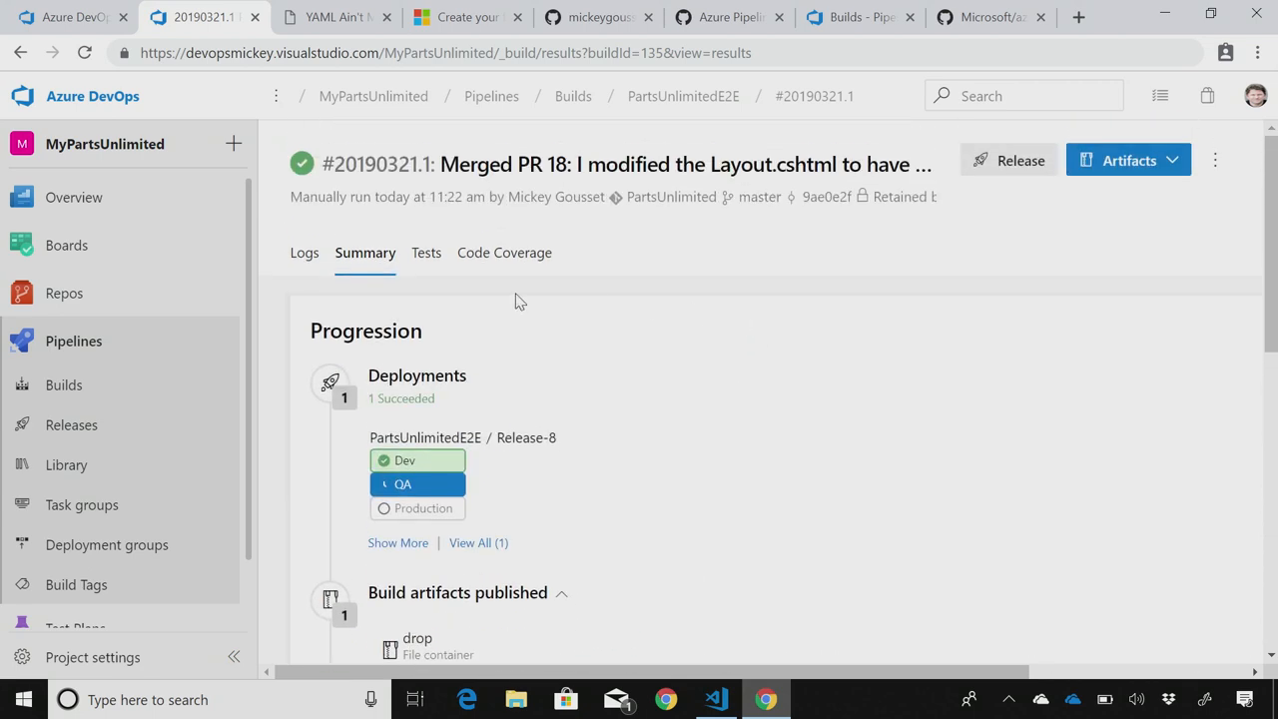
left_click(424, 253)
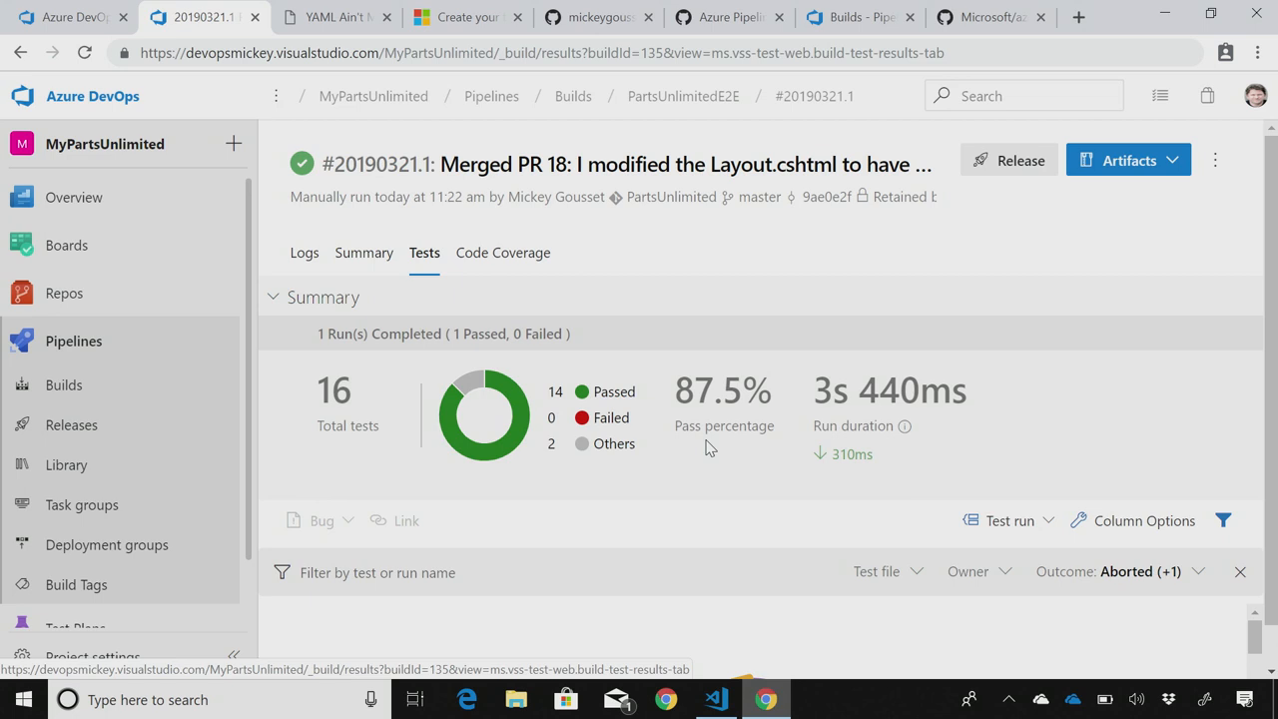
left_click(481, 258)
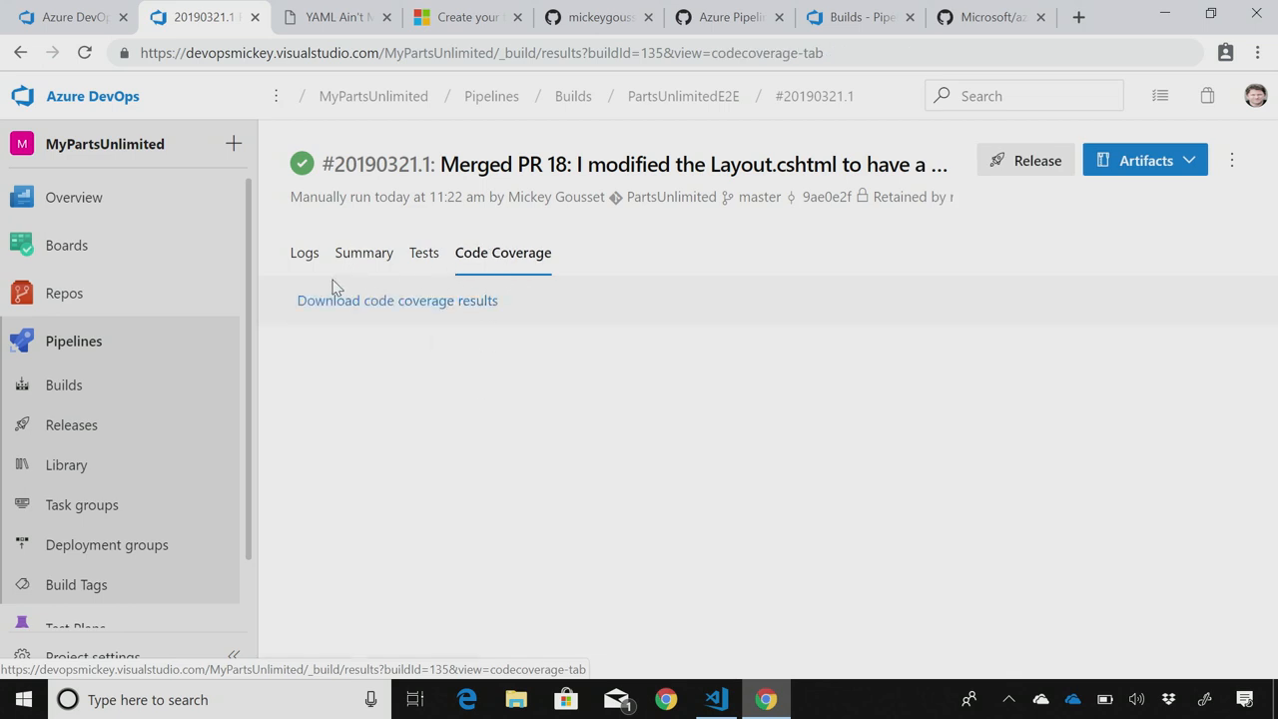
left_click(305, 253)
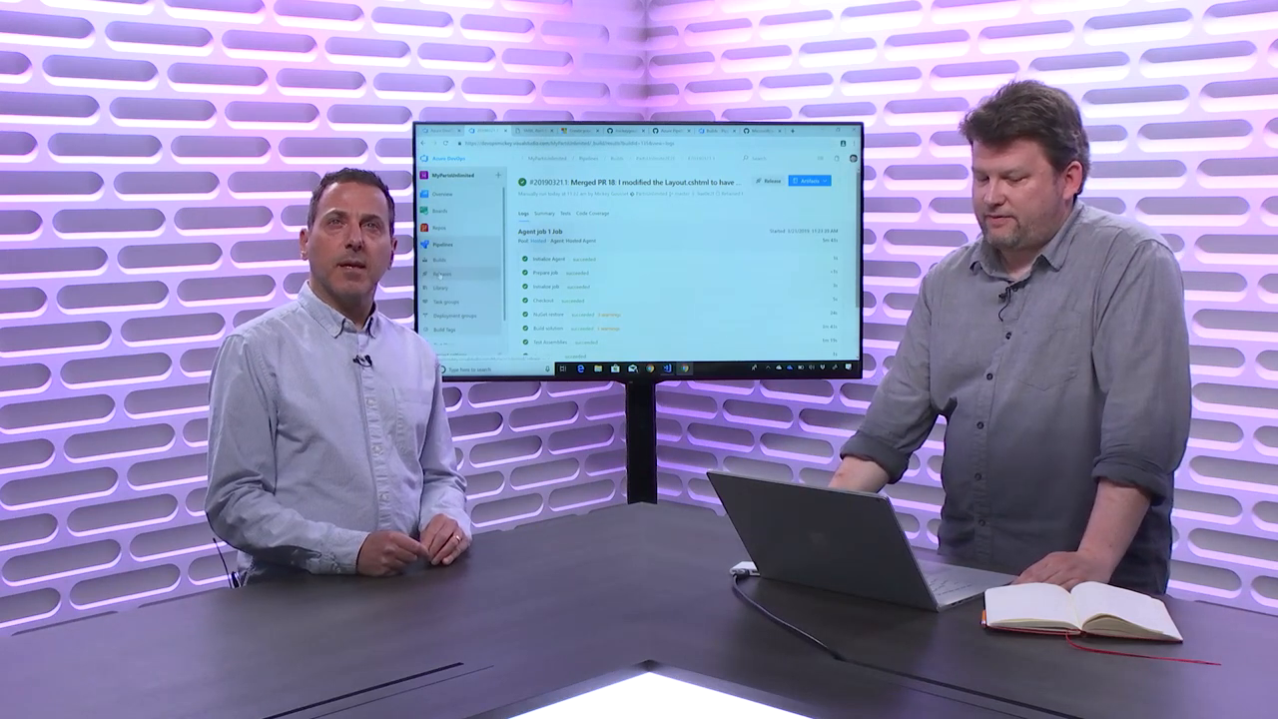
Open the PartsUnlimitedE2E release pipeline and select its build artifact
left_click(443, 273)
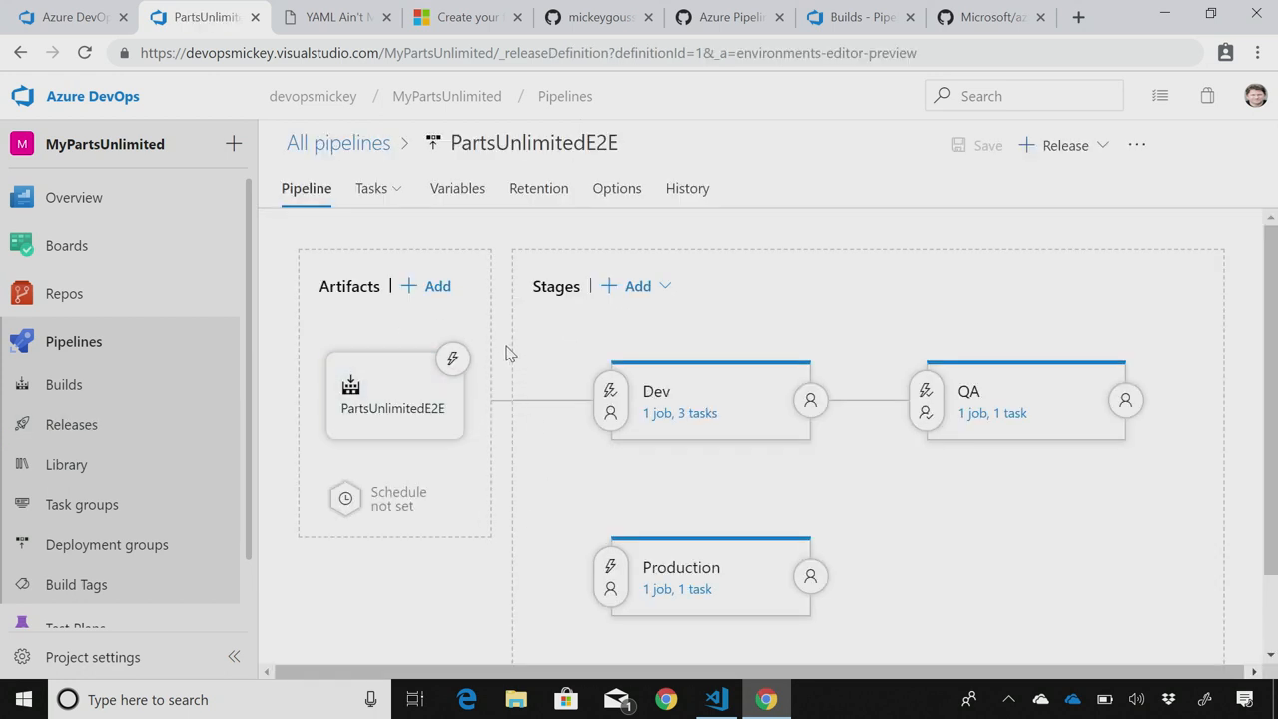
left_click(425, 421)
mouse_move(710, 399)
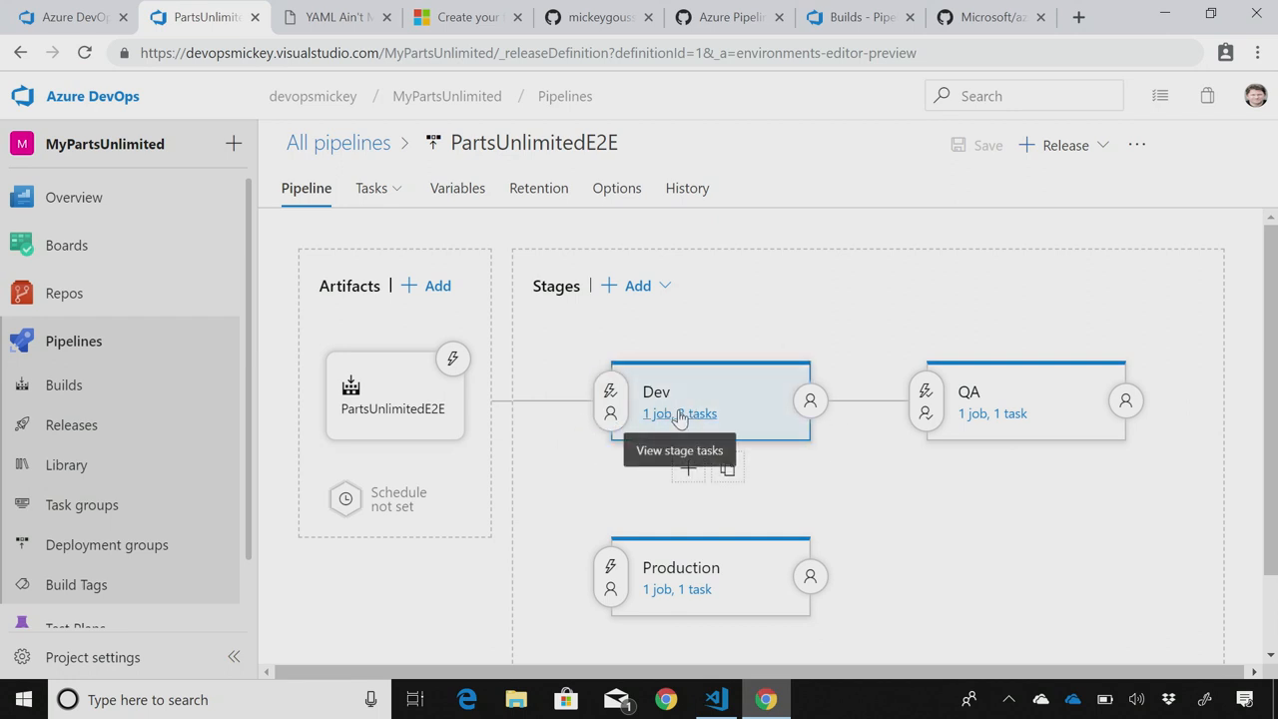
Inspect the Dev stage's apply-variables and App Service Deploy tasks, then go back to Pipelines
left_click(689, 414)
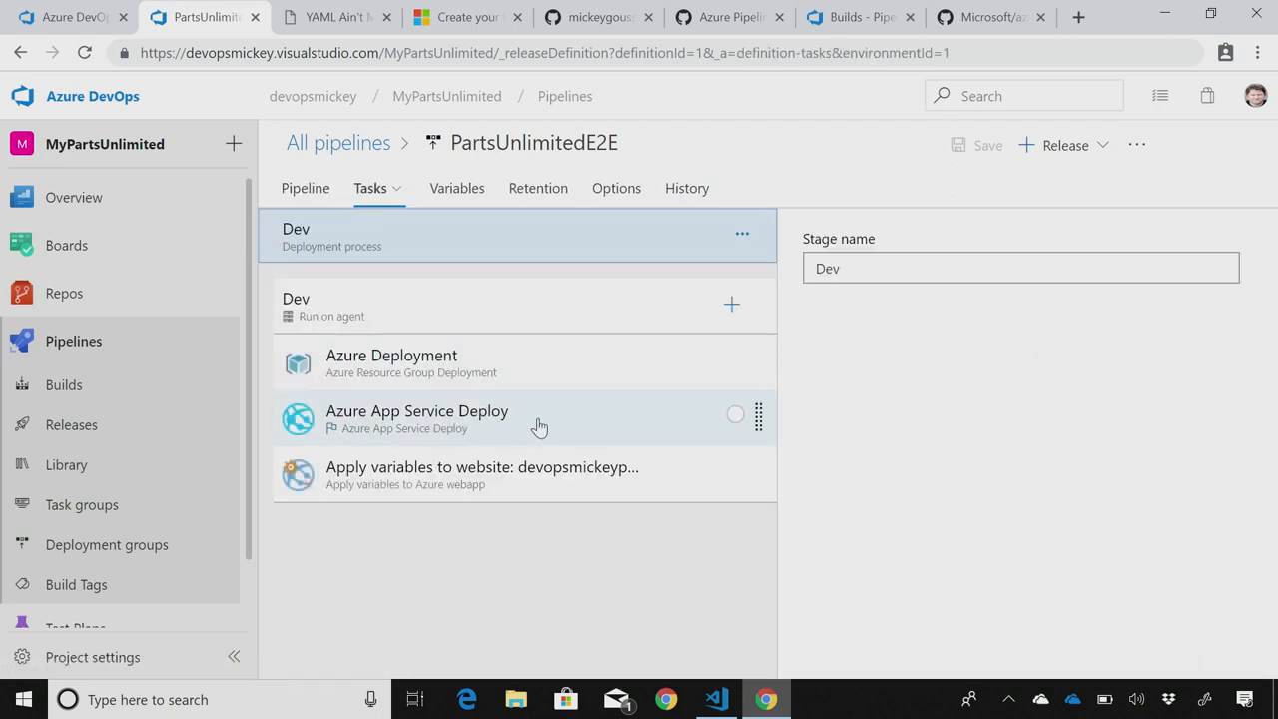
left_click(527, 478)
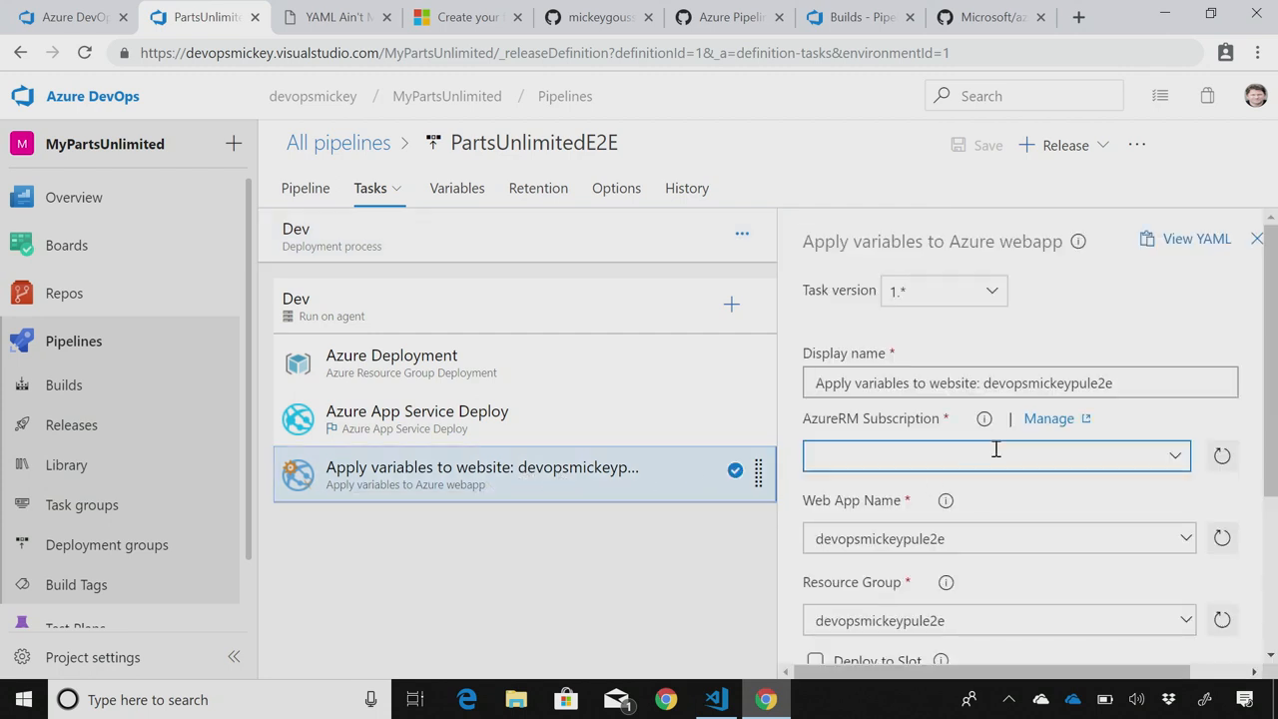
scroll(1014, 471, "down", 2)
scroll(1015, 471, "down", 2)
scroll(1014, 472, "up", 4)
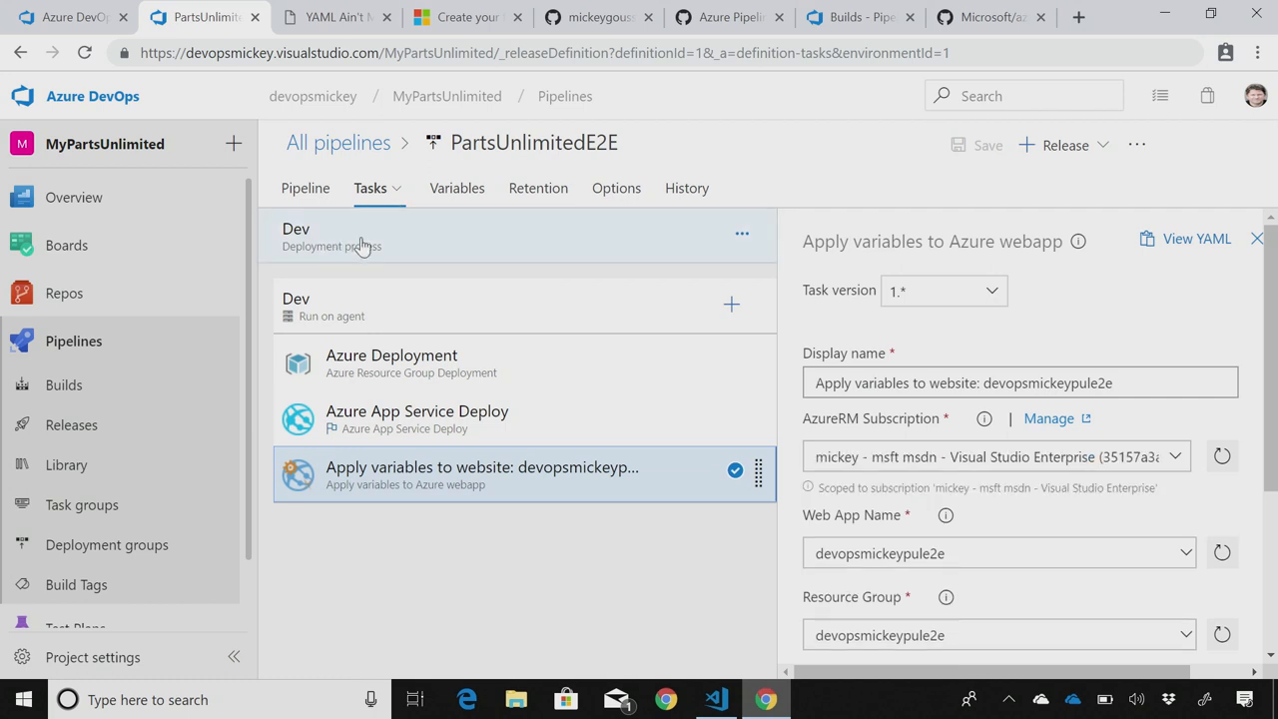
left_click(430, 424)
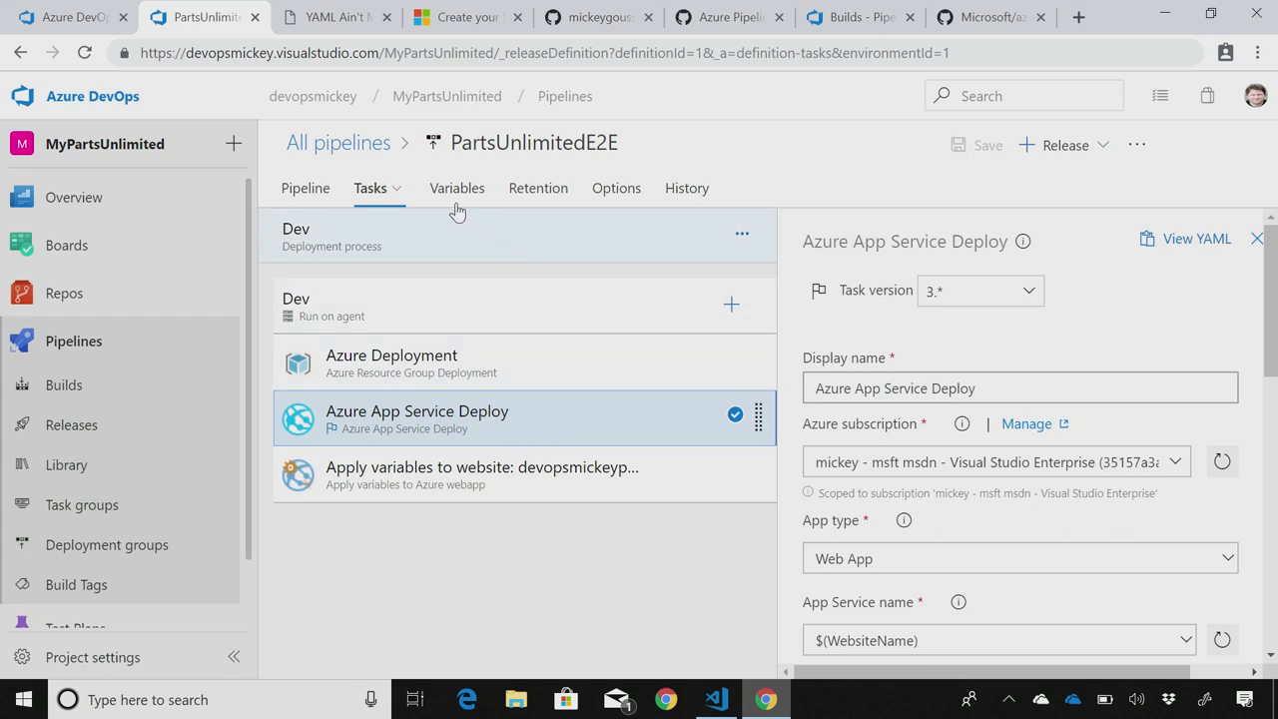
mouse_move(534, 143)
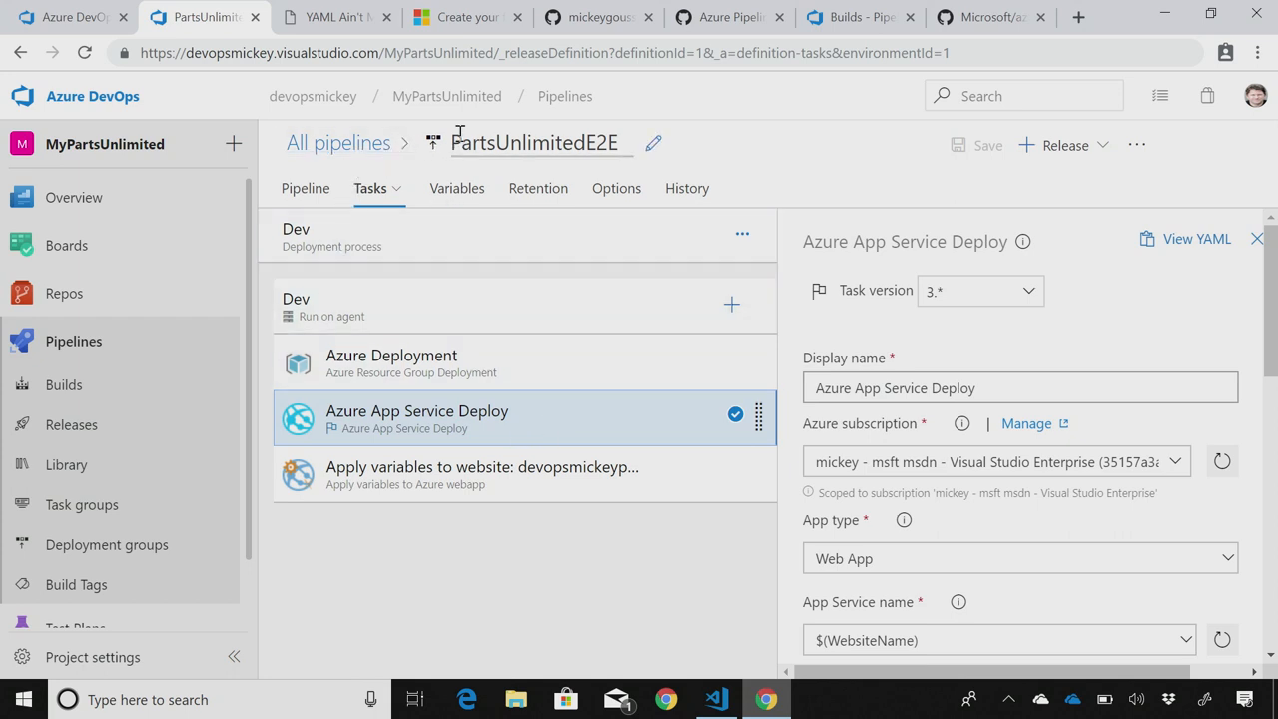
left_click(565, 96)
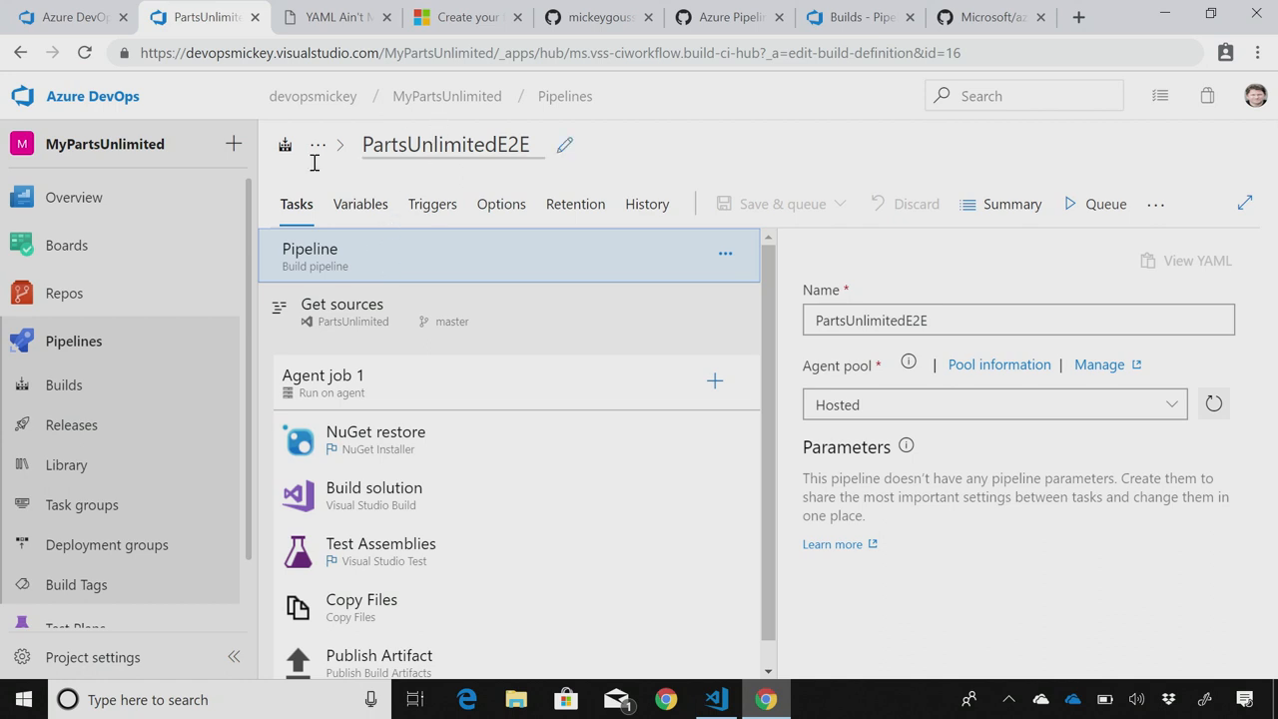
Edit the PartsUnlimitedE2E release pipeline and view its stage-scoped variables
left_click(72, 424)
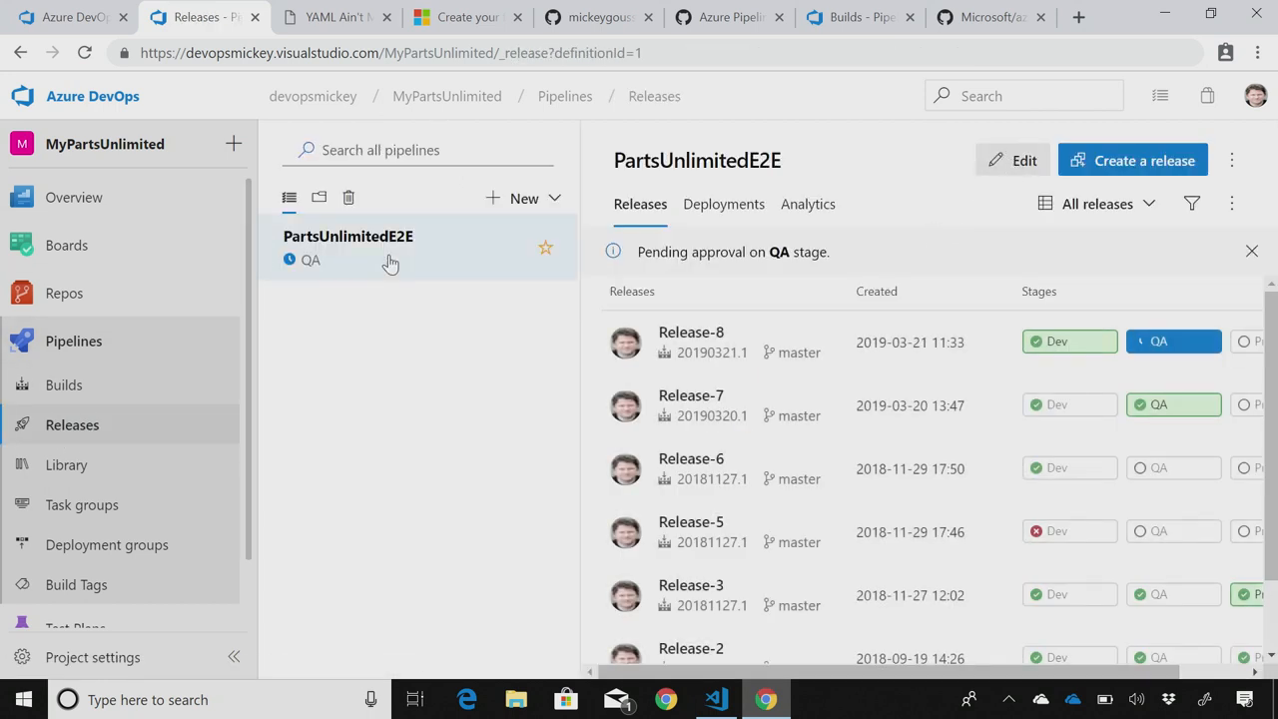
left_click(1011, 160)
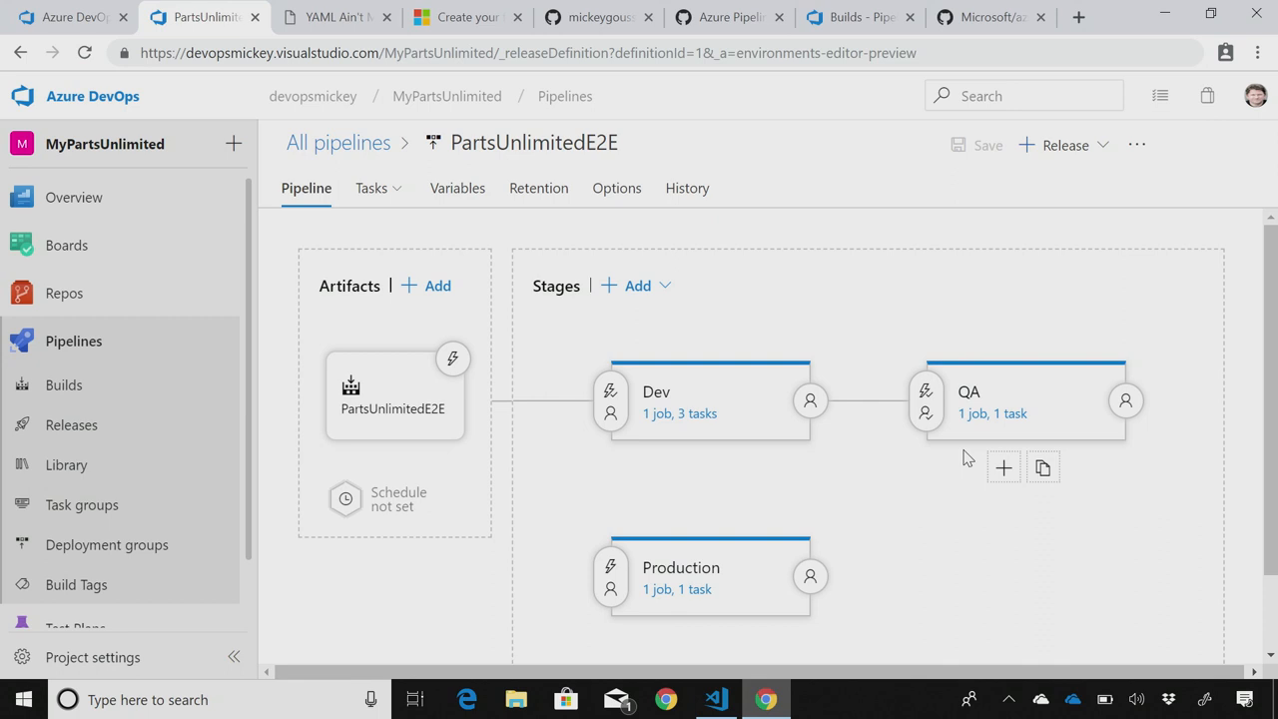
left_click(455, 188)
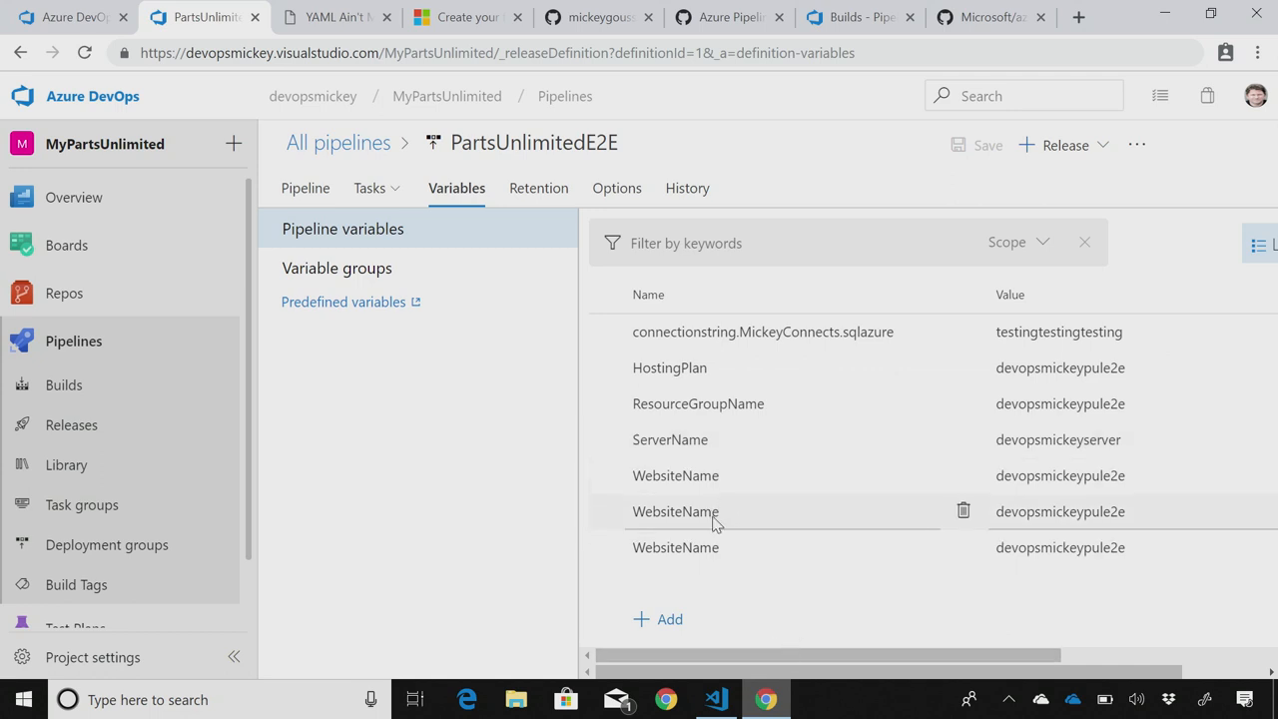
left_click_drag(917, 658, 984, 664)
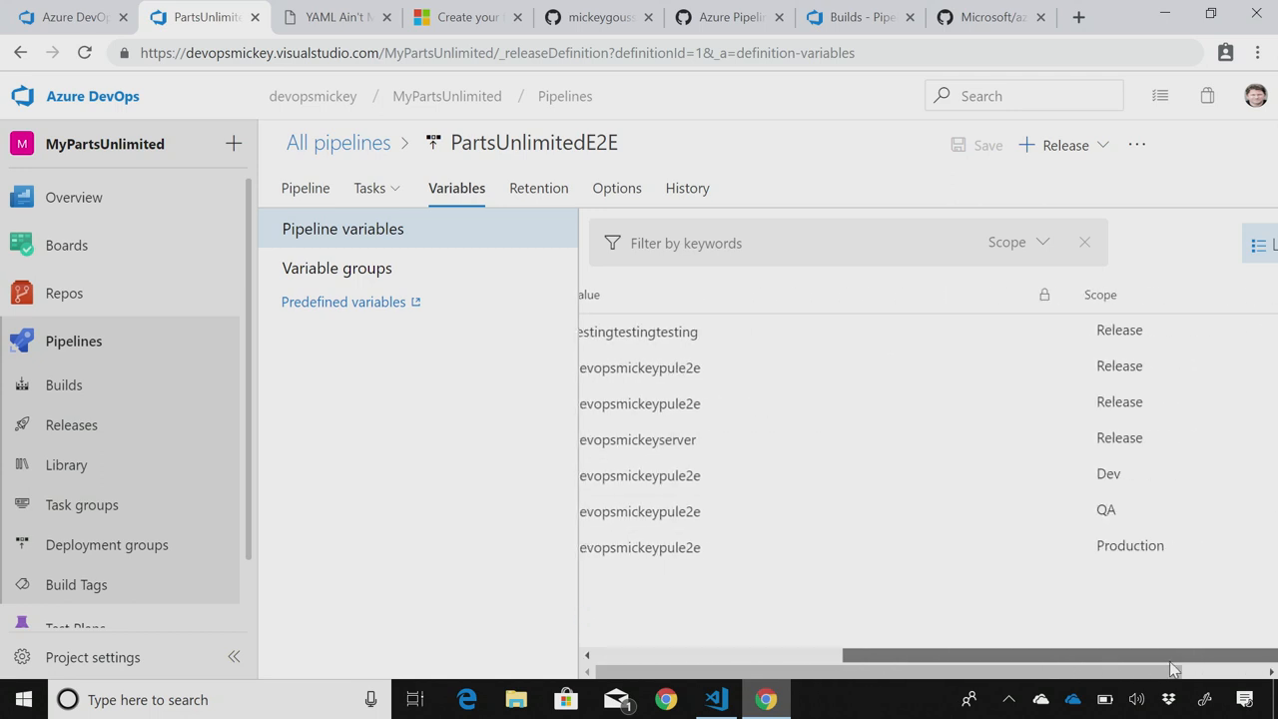
left_click_drag(1174, 669, 1214, 668)
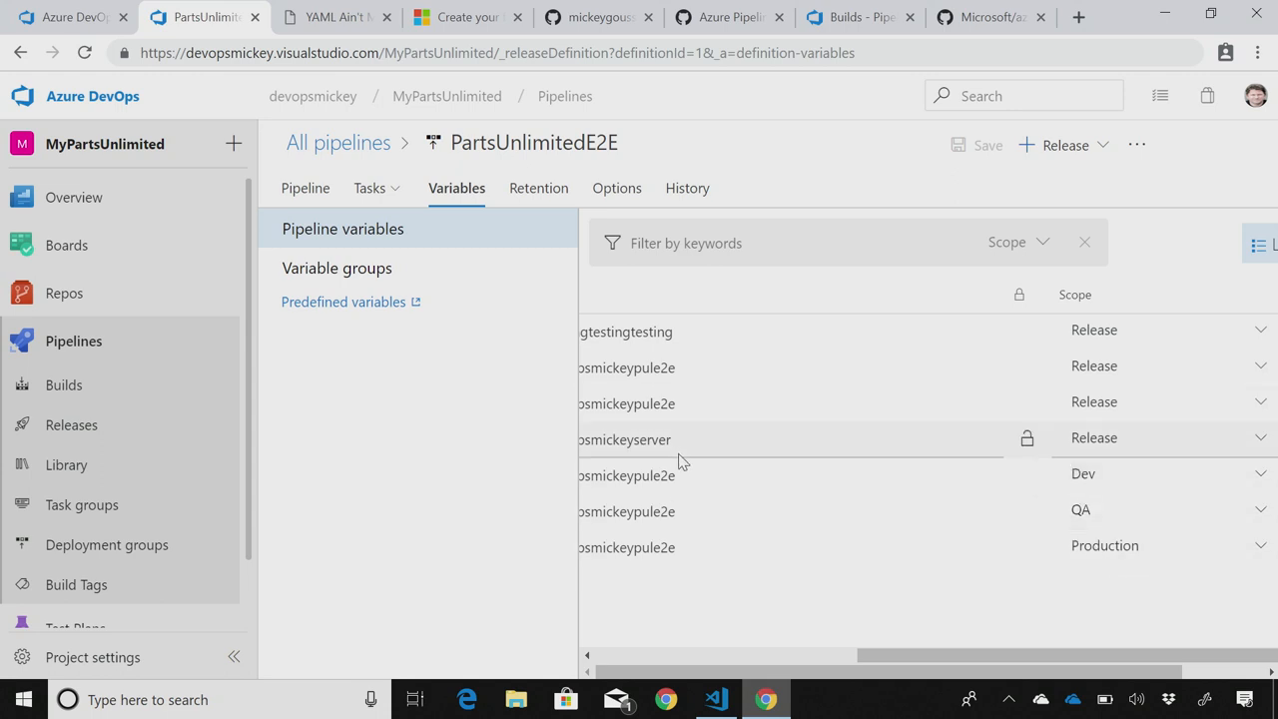
Check the stage list under Tasks, then return to the release stages diagram
left_click(377, 190)
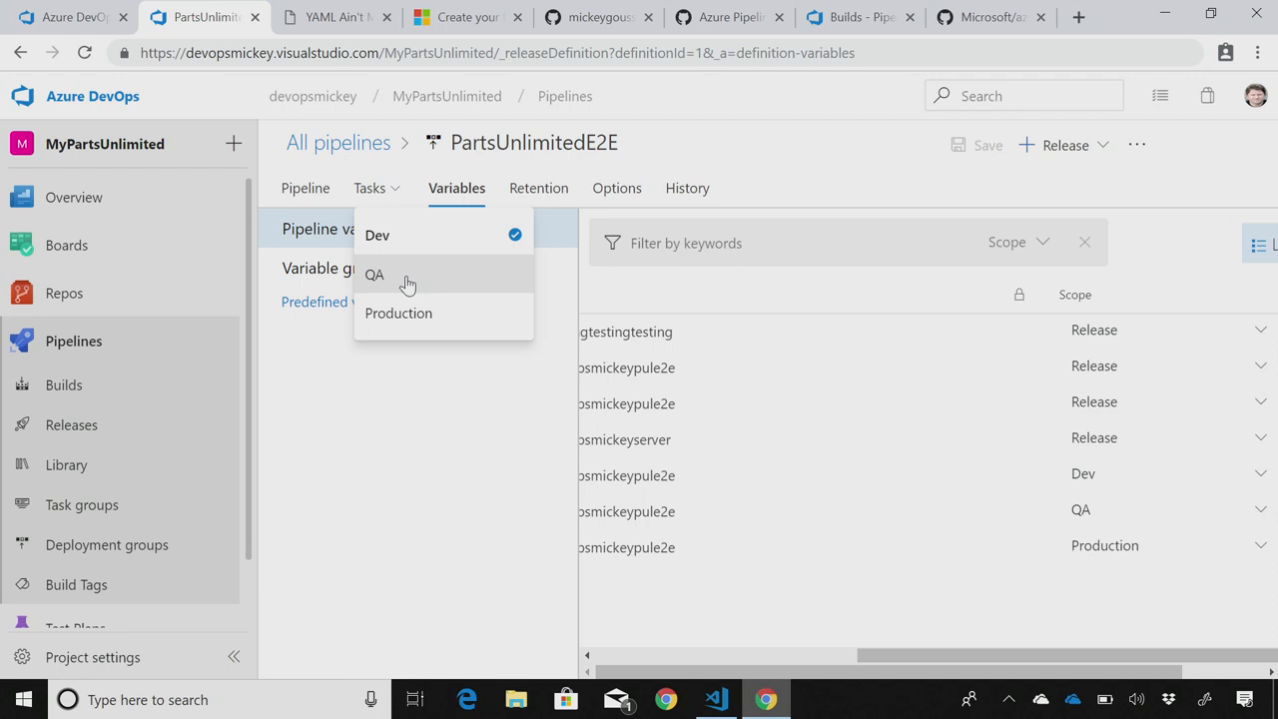
left_click(365, 342)
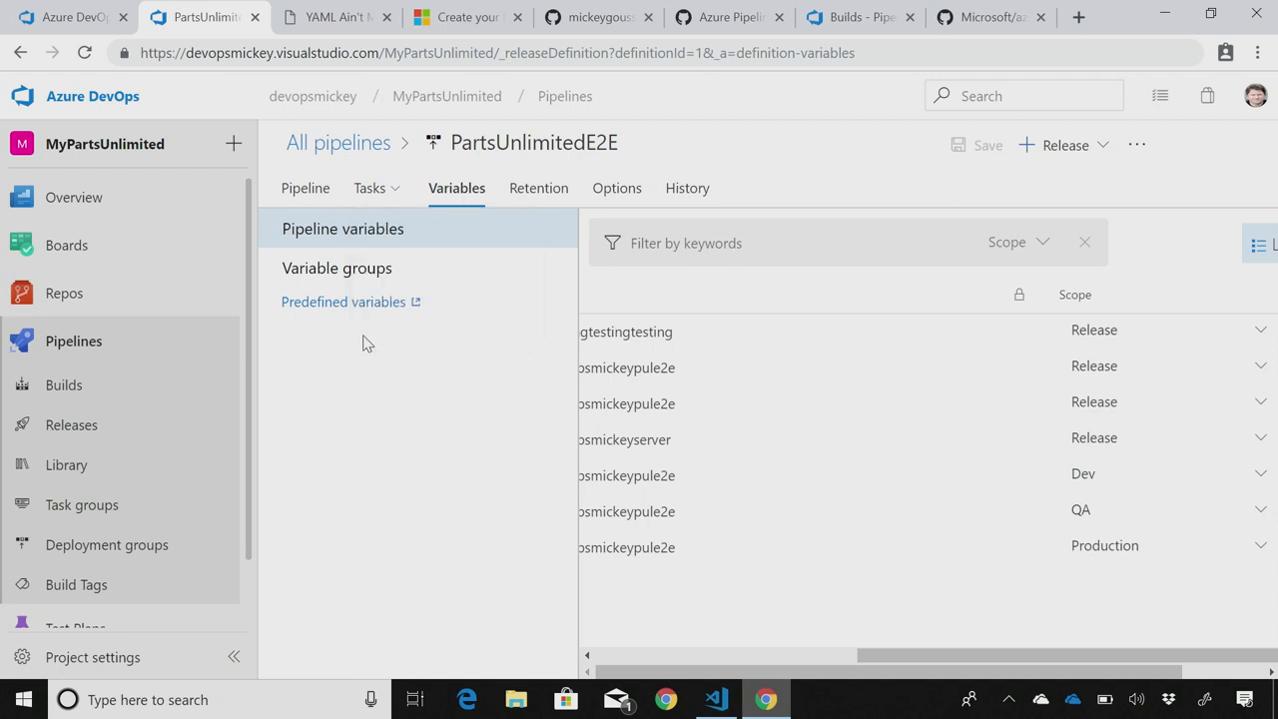
left_click(307, 190)
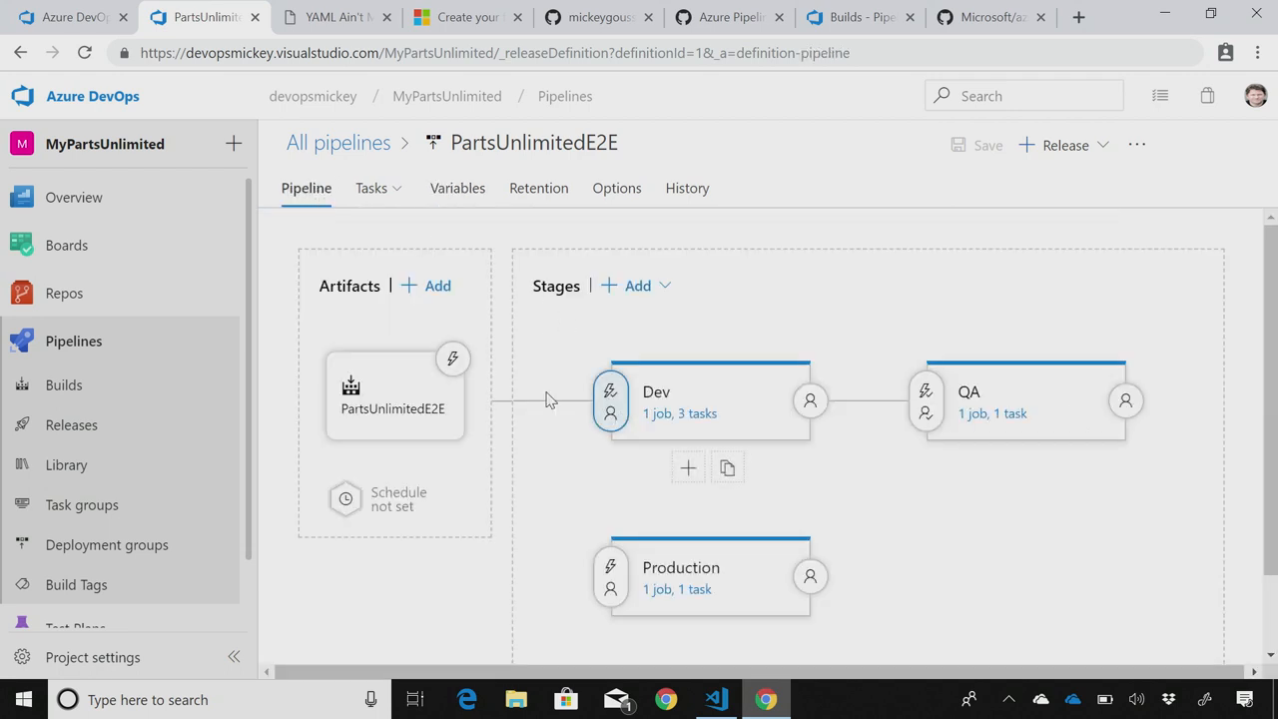
Review the QA stage's pre-deployment approval settings, then return to the releases list
left_click(72, 425)
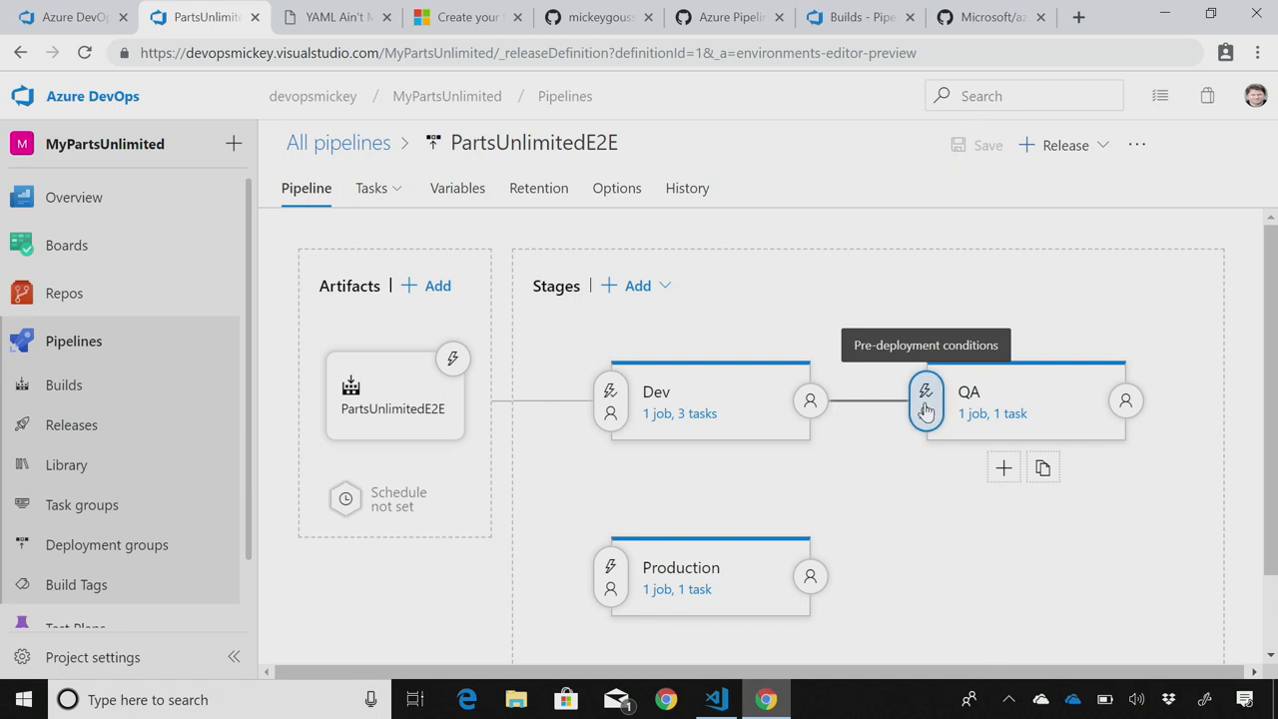
left_click(926, 404)
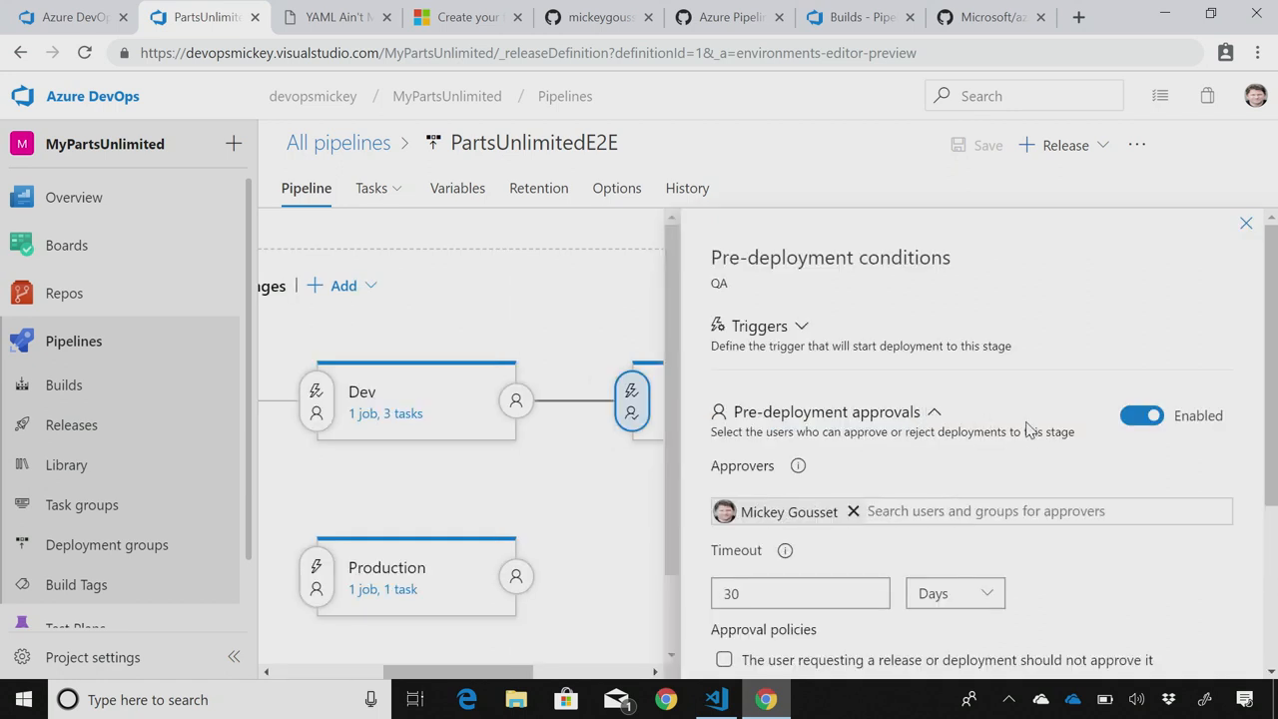
scroll(999, 429, "down", 2)
scroll(849, 399, "down", 1)
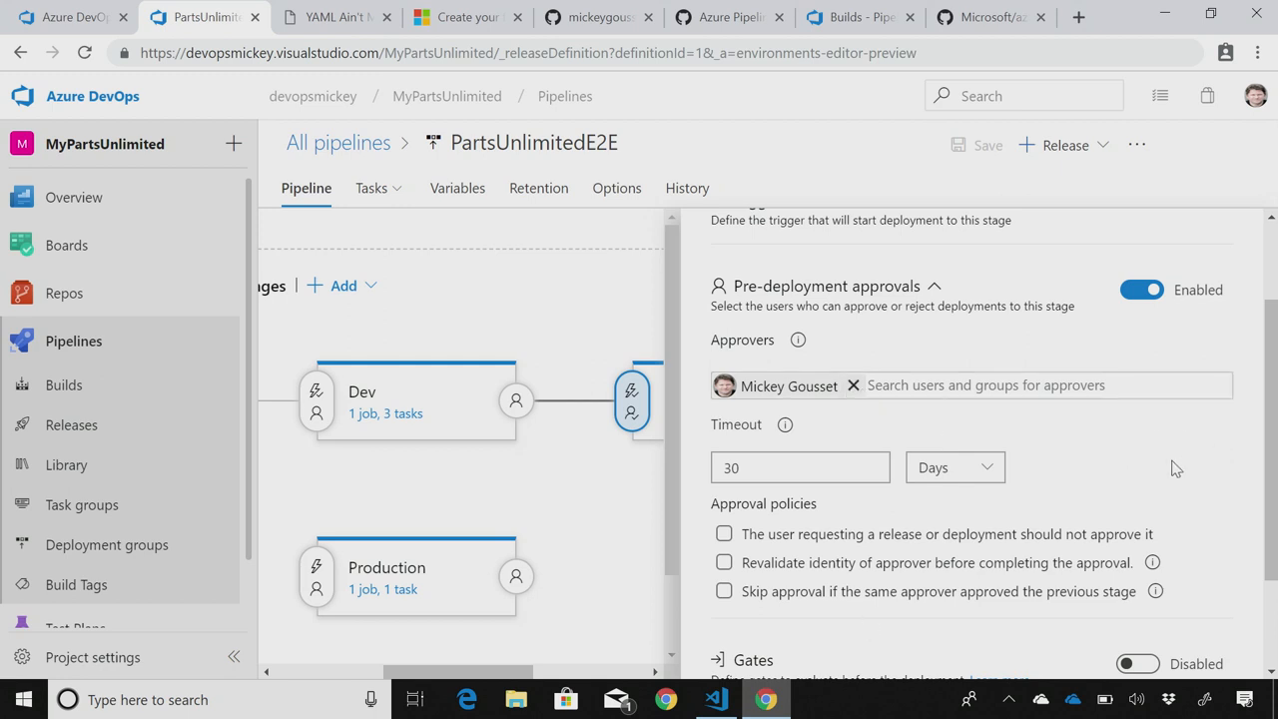
scroll(1177, 468, "down", 2)
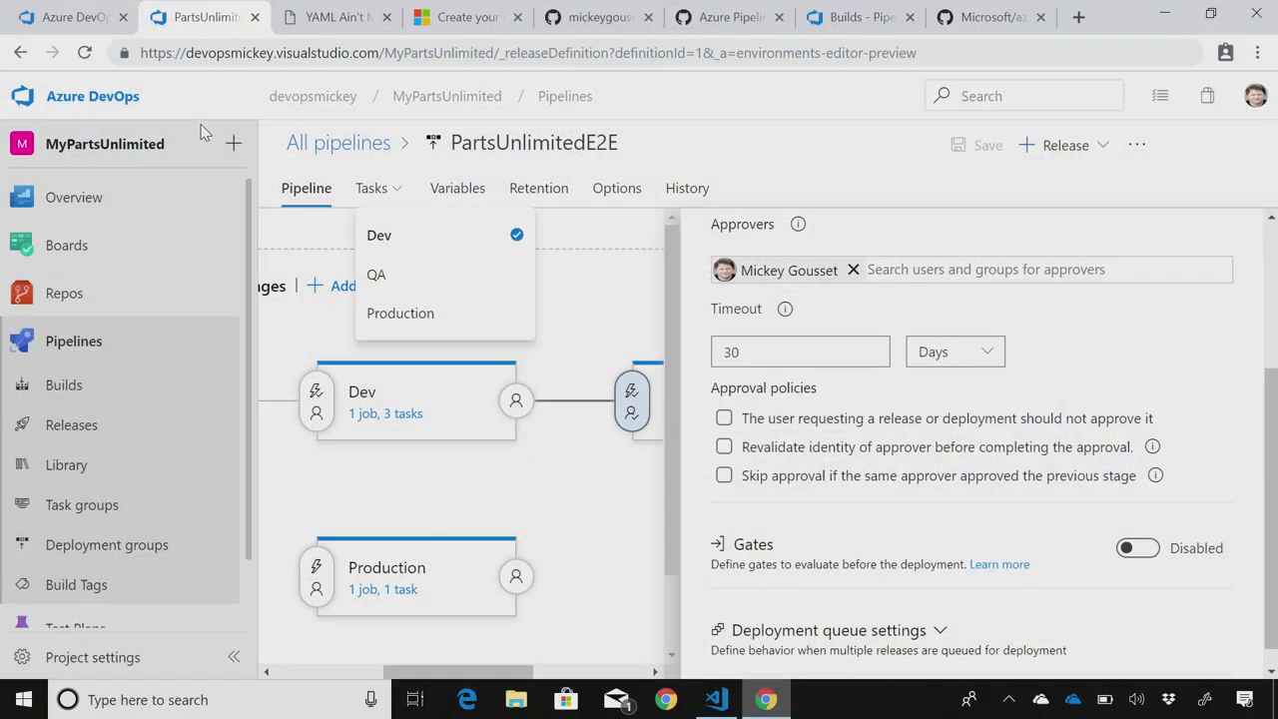
left_click(22, 53)
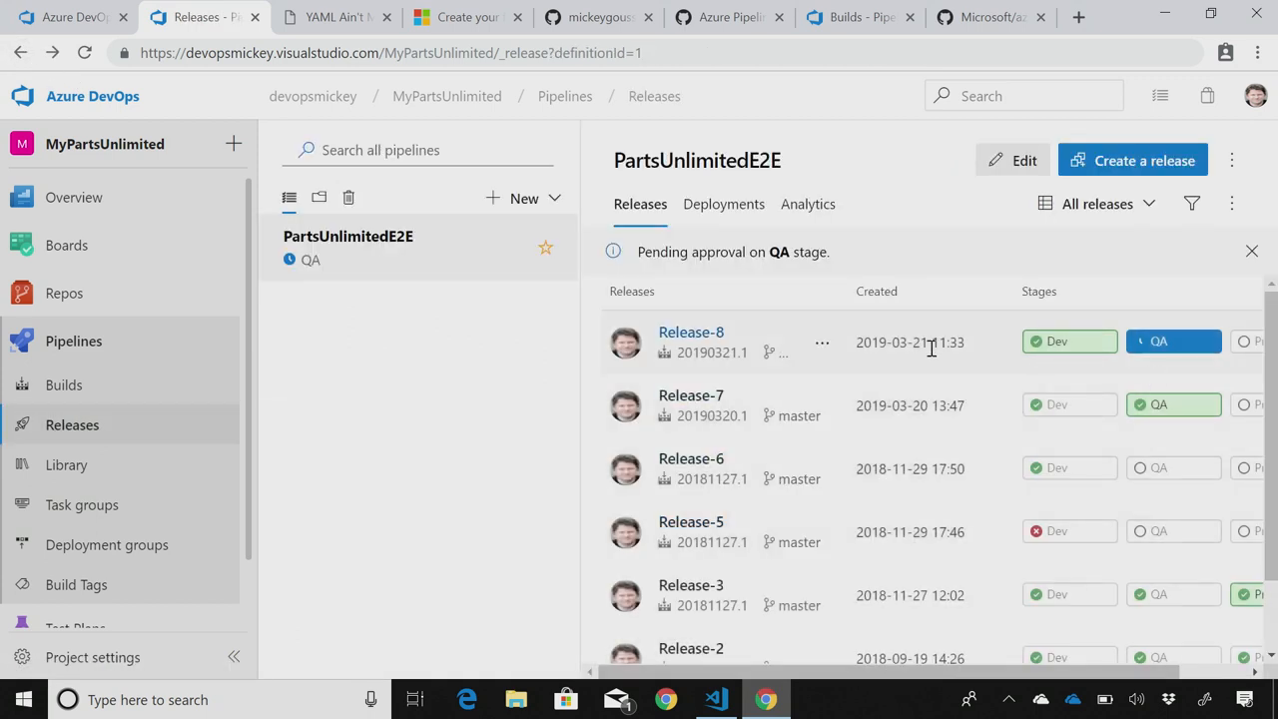
Approve Release-8's QA deployment with the comment 'Toolbox forever'
left_click(691, 333)
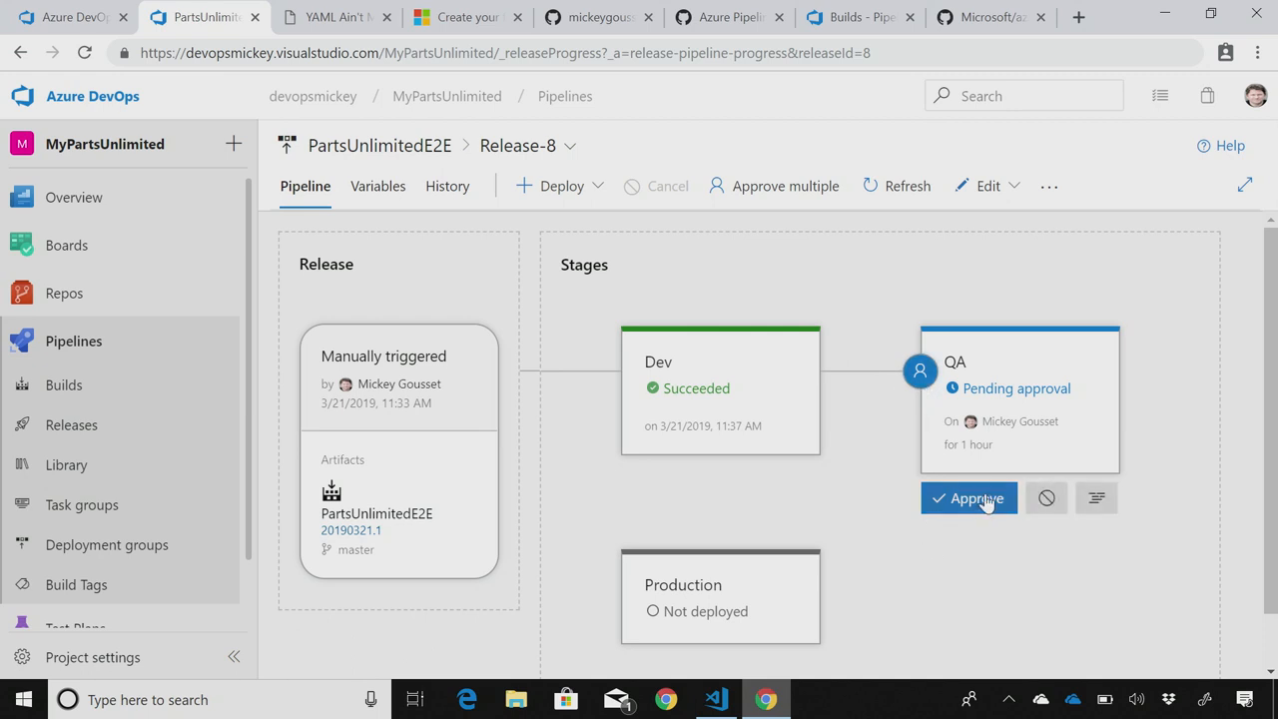
left_click(977, 498)
left_click(623, 544)
type("Toolbox forever")
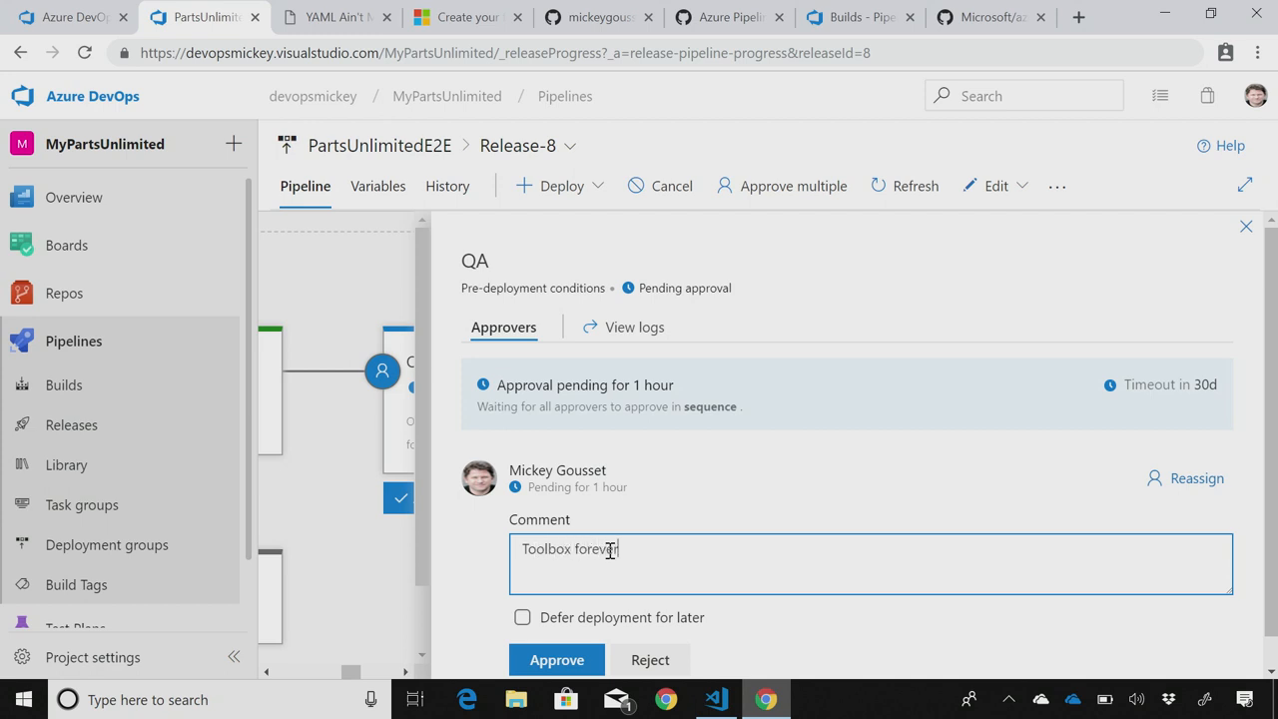
left_click(557, 660)
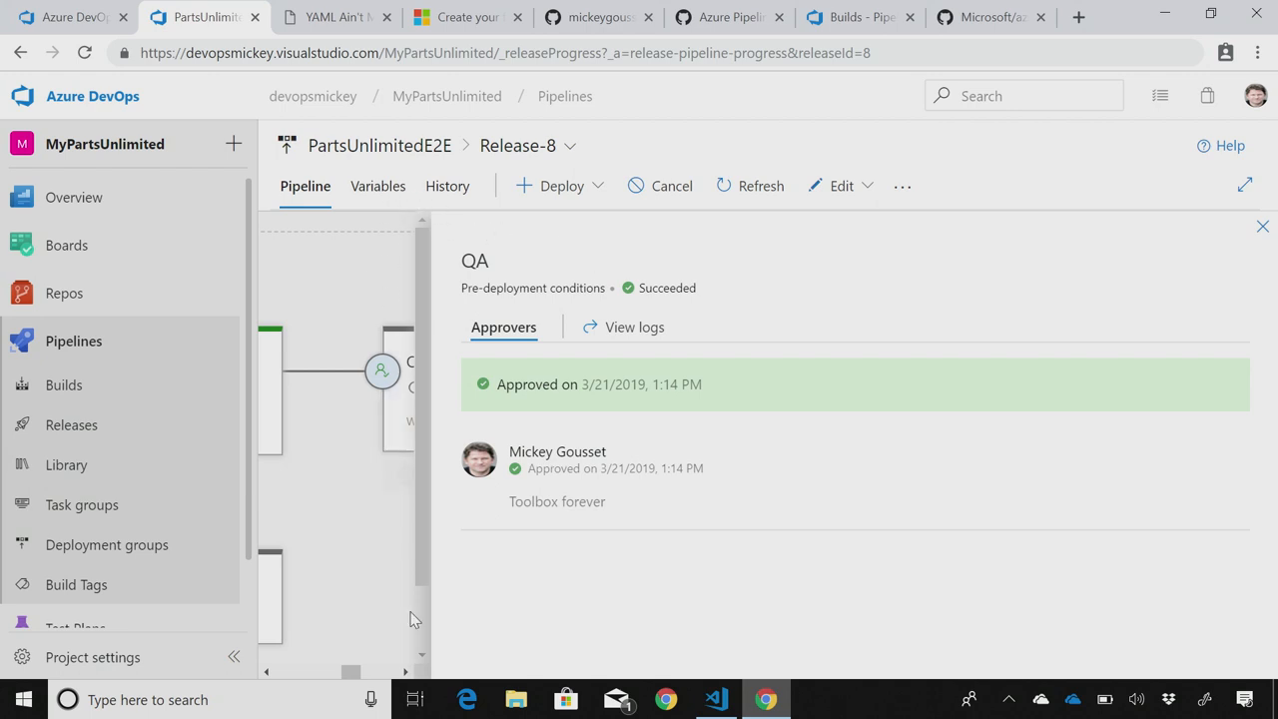
left_click_drag(354, 671, 286, 671)
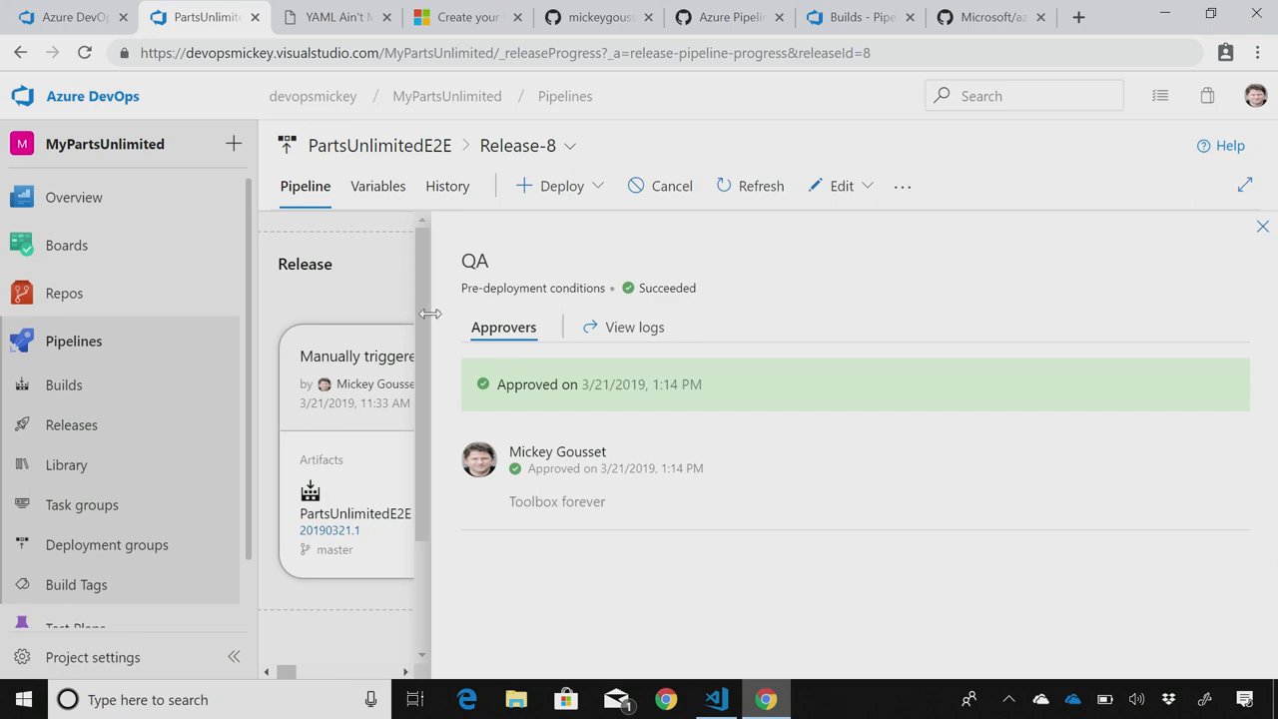
Pan the release pipeline canvas over toward the Release card
left_click_drag(439, 320, 478, 324)
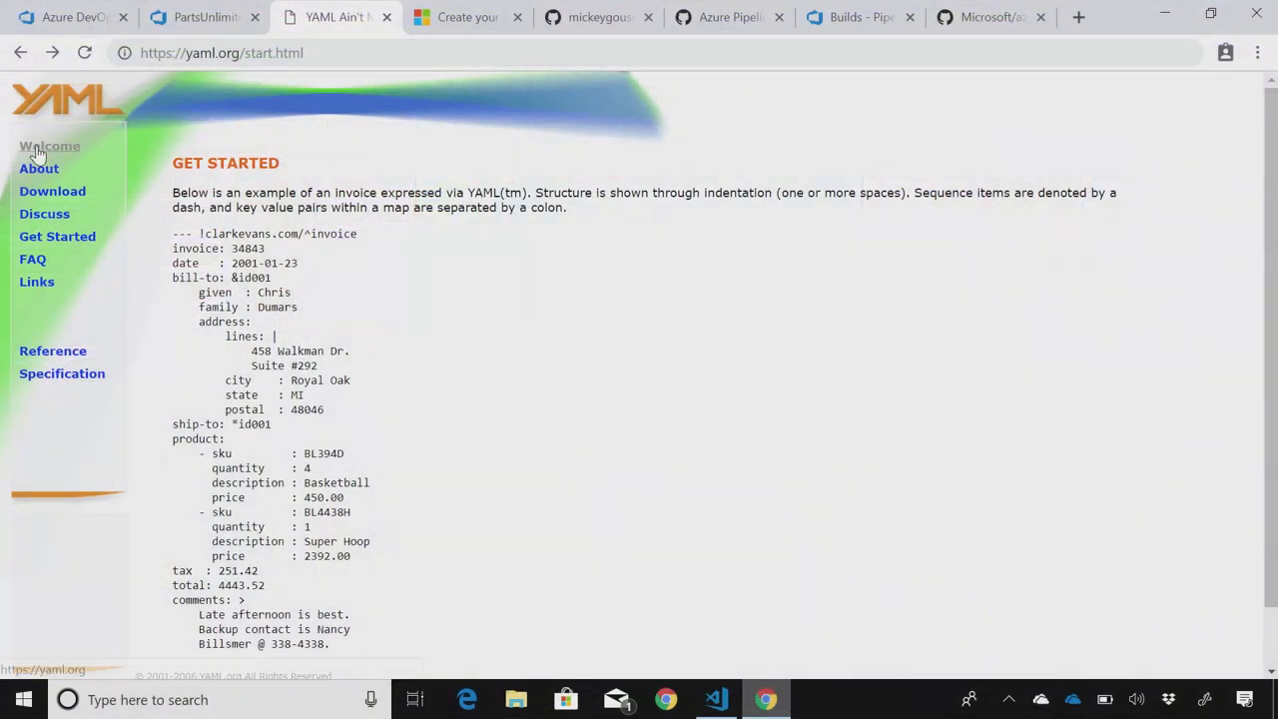
Visit the YAML homepage, return to the Get Started invoice example, then move to the Create your first pipeline article
left_click(49, 146)
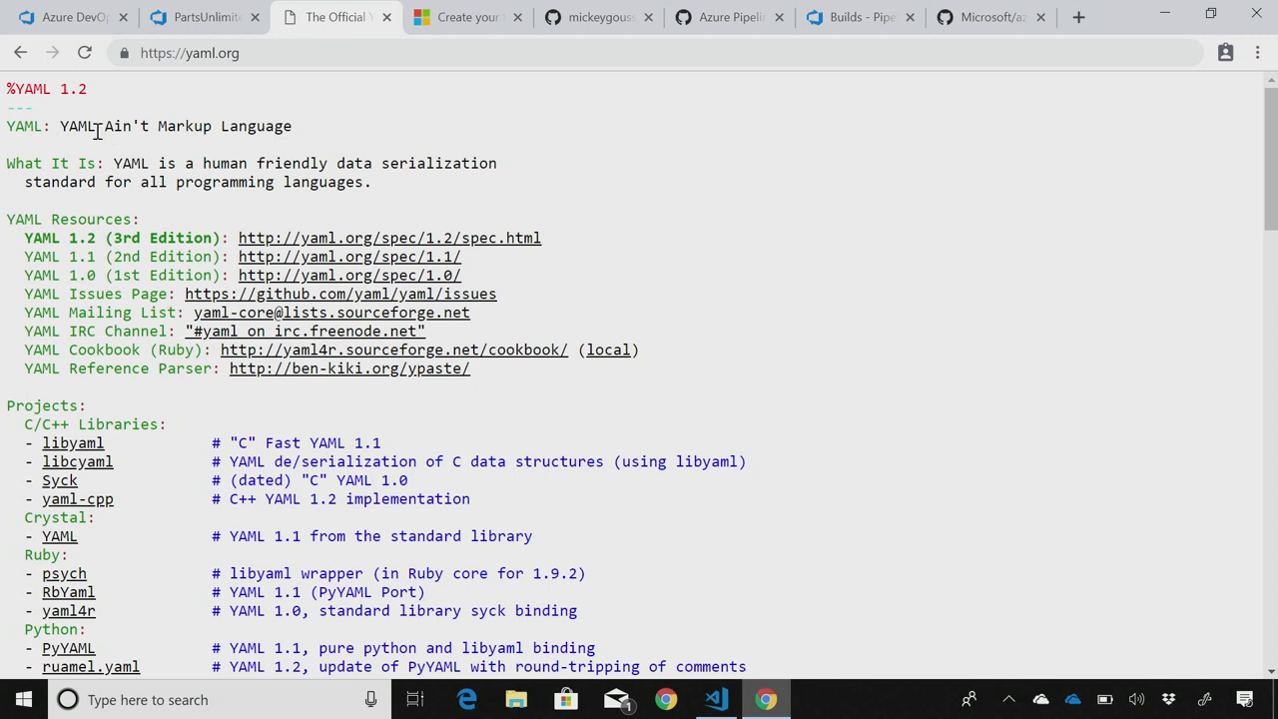
left_click(19, 53)
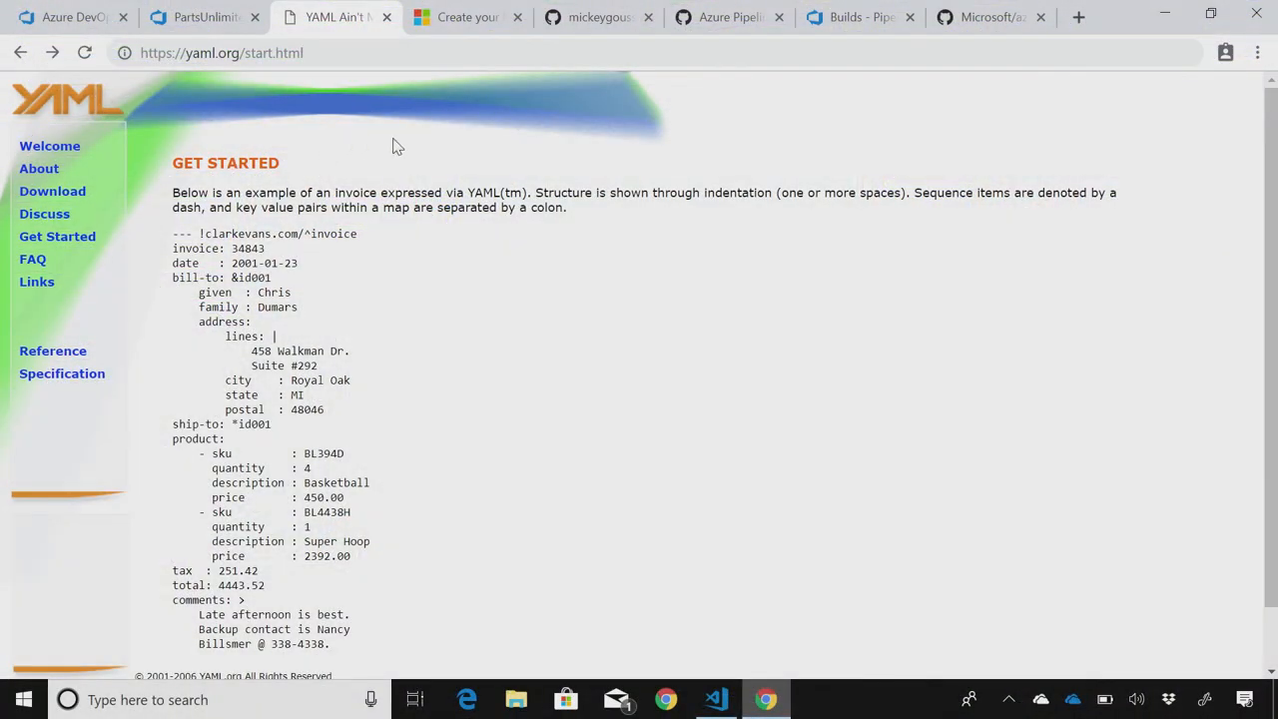
left_click(452, 28)
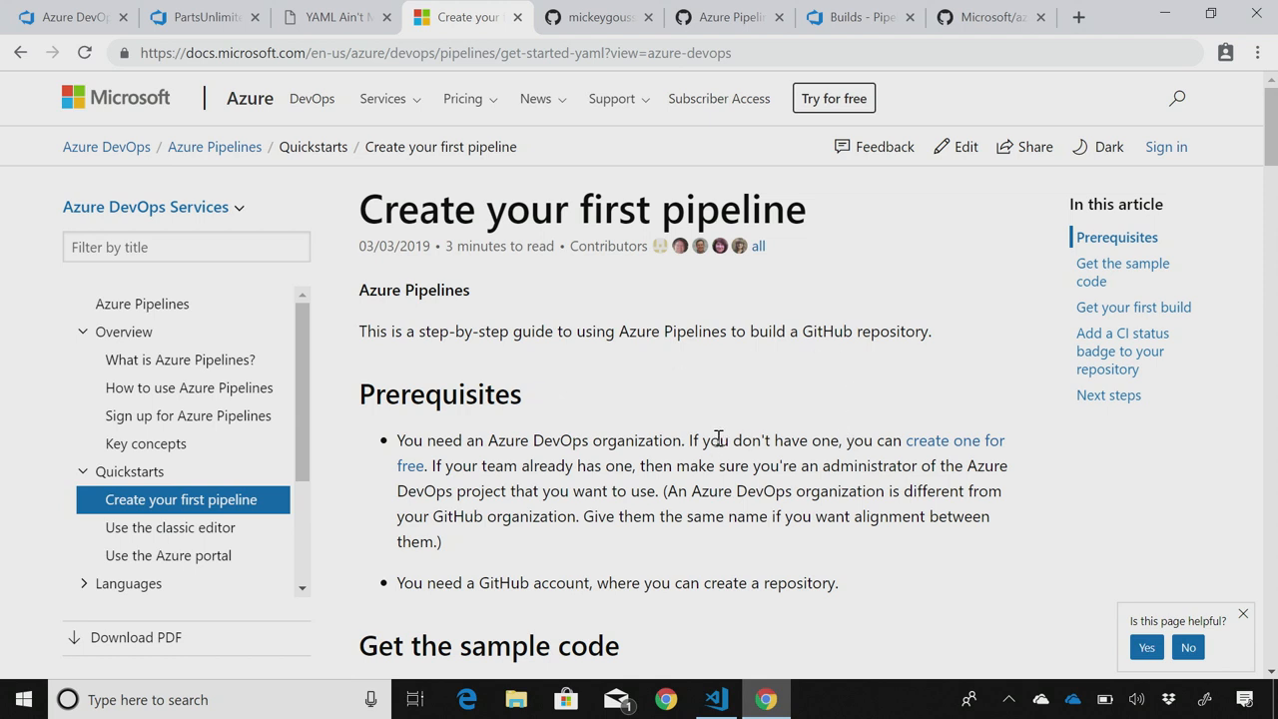
scroll(739, 437, "down", 2)
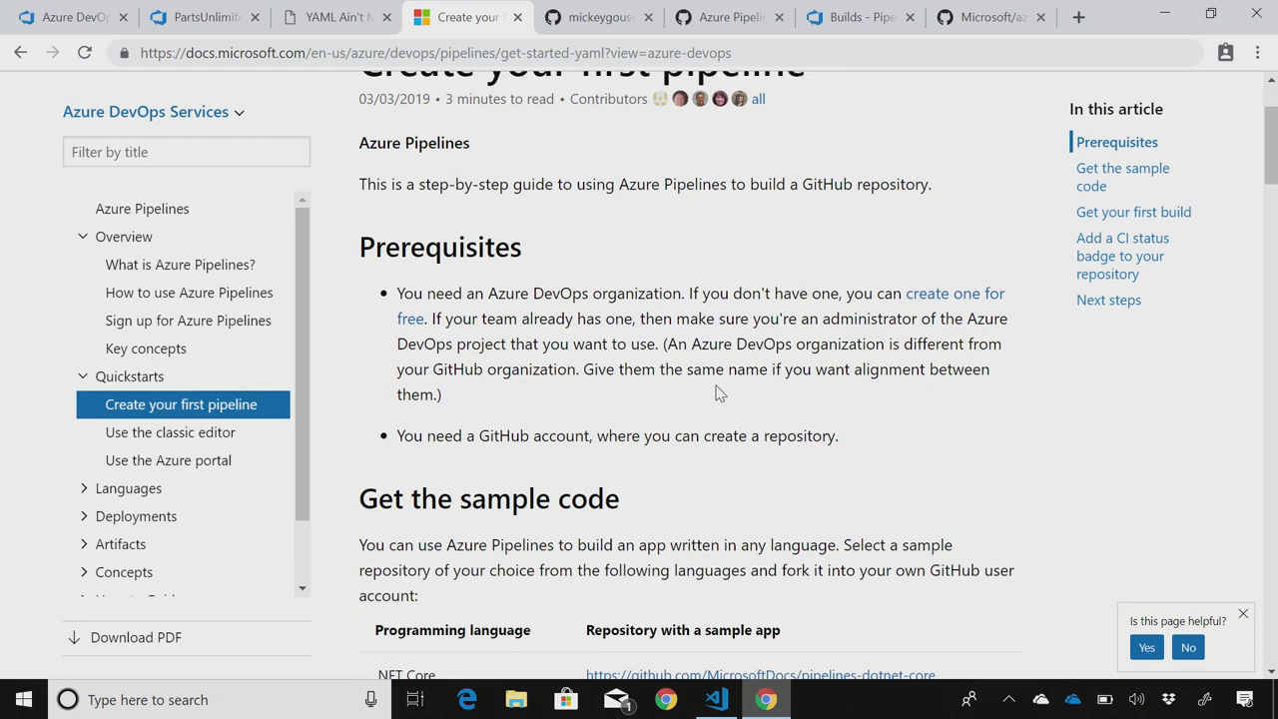
scroll(753, 389, "down", 2)
scroll(753, 388, "down", 1)
scroll(789, 401, "down", 3)
scroll(864, 415, "down", 2)
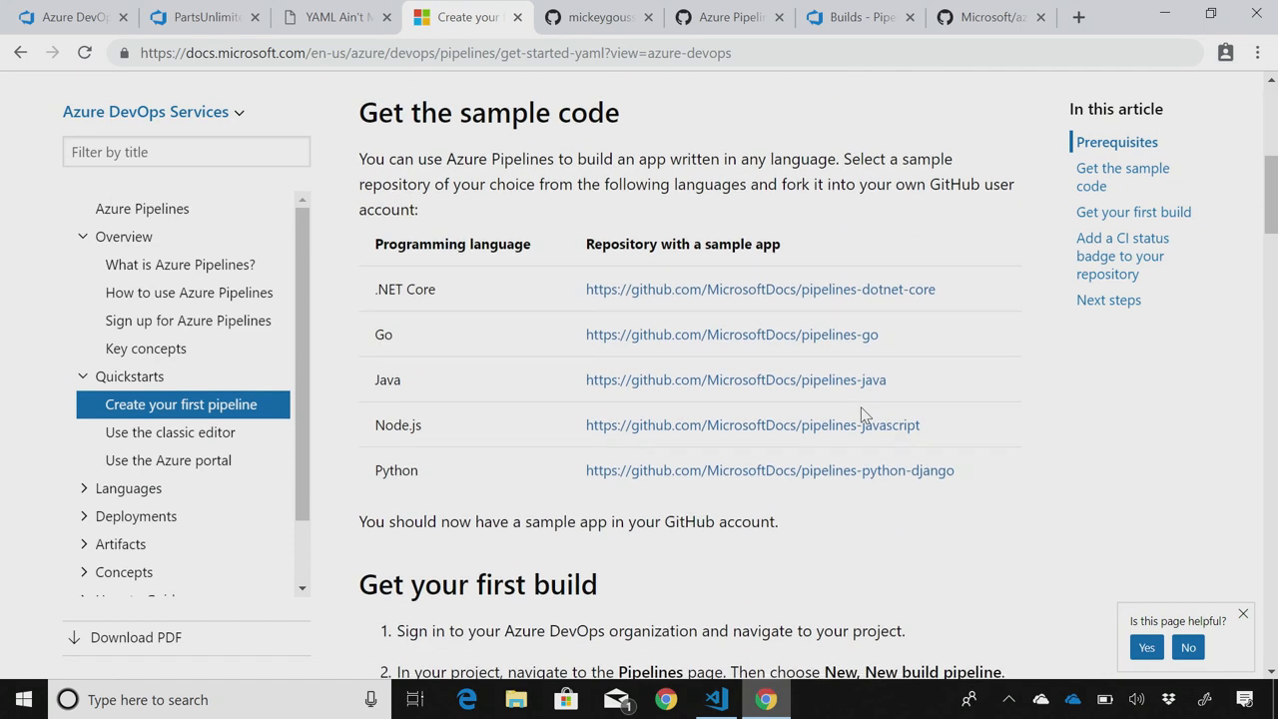
scroll(865, 414, "down", 1)
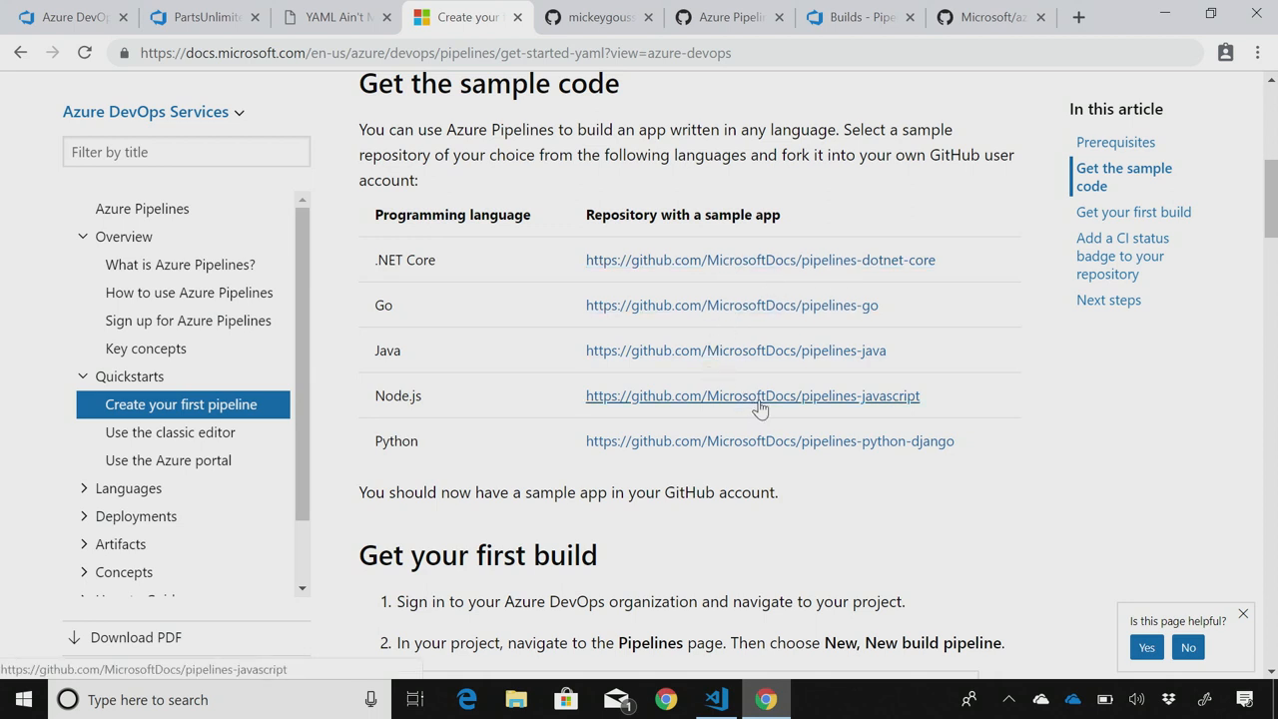
Switch from the Docs sample-code table to the forked pipelines-javascript repository on GitHub
left_click(598, 17)
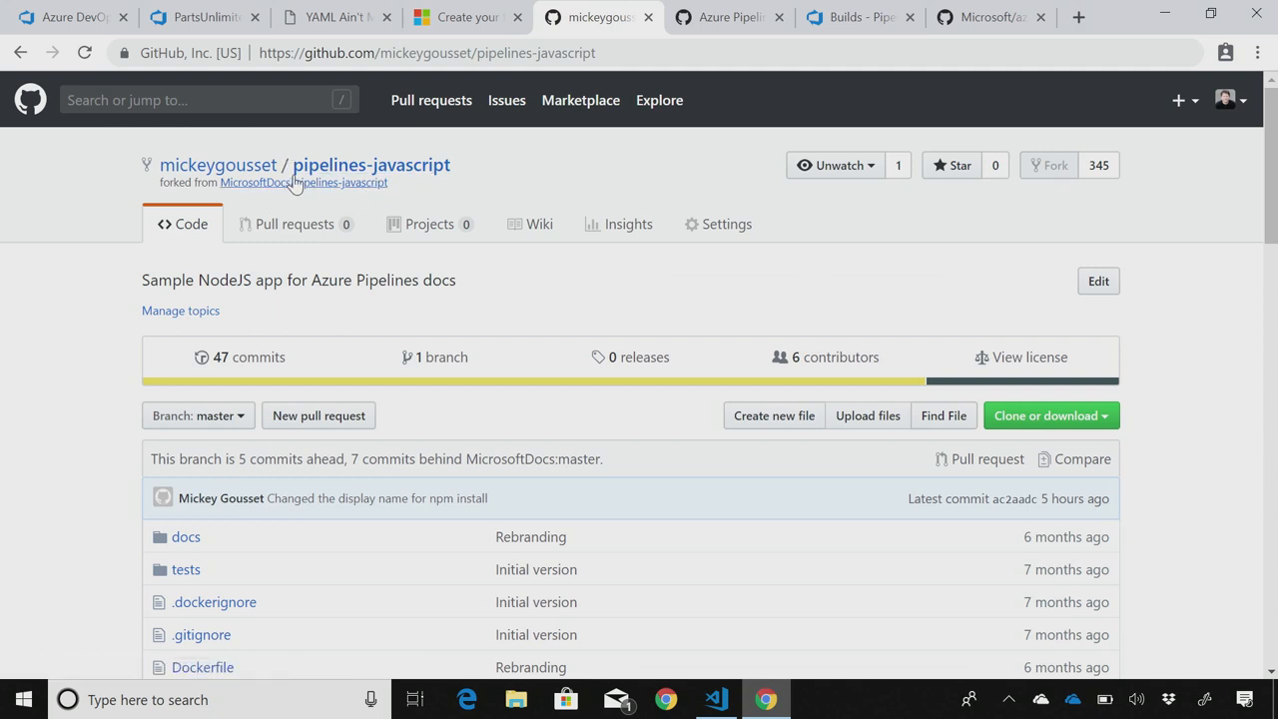
scroll(644, 372, "down", 2)
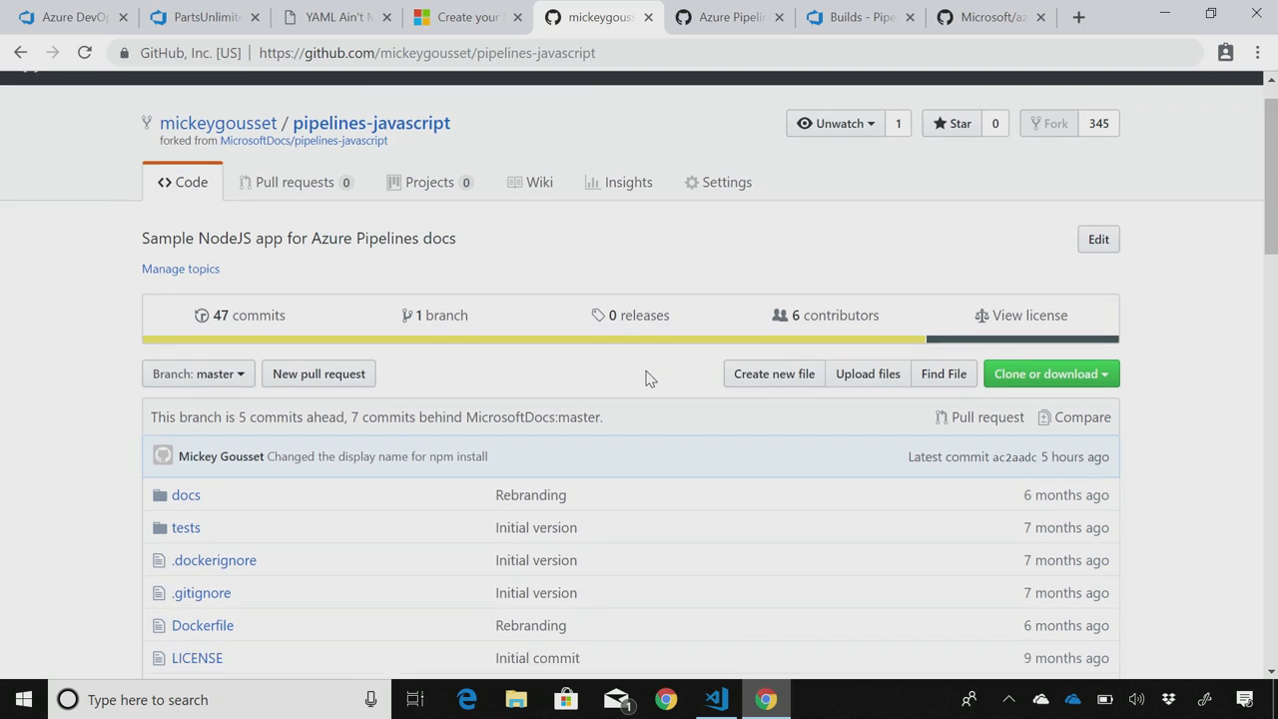
scroll(644, 372, "down", 2)
scroll(644, 372, "down", 2)
scroll(499, 300, "down", 1)
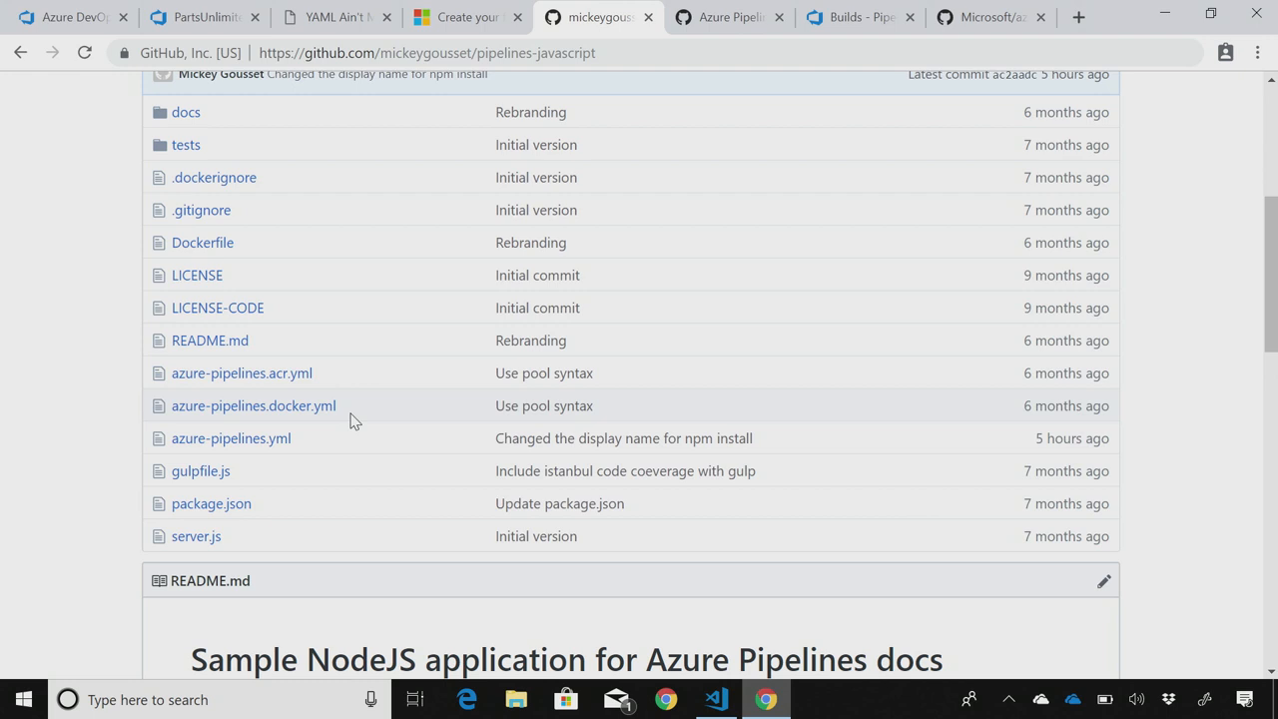
Leave the GitHub fork for the code editor showing azure-pipelines.yml
left_click(715, 699)
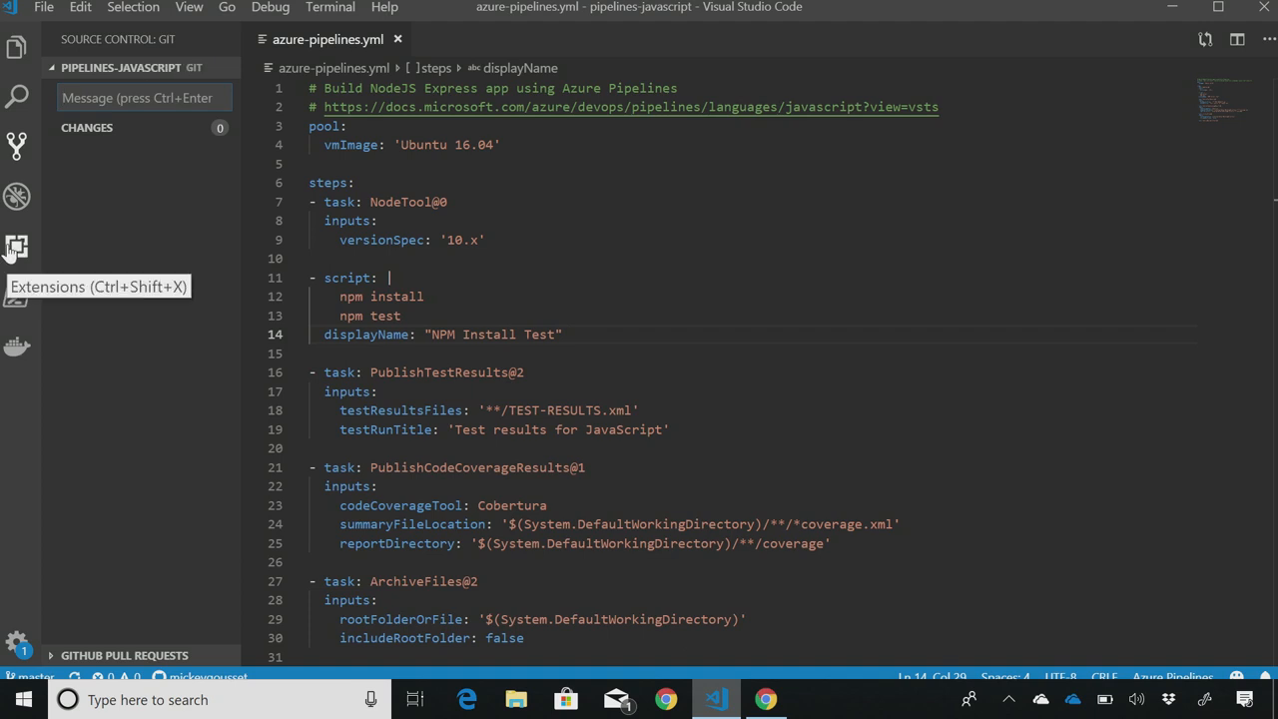
Show the installed extensions and highlight the Ubuntu 16.04 pool block and the NodeTool@0 task with its inputs
left_click(16, 247)
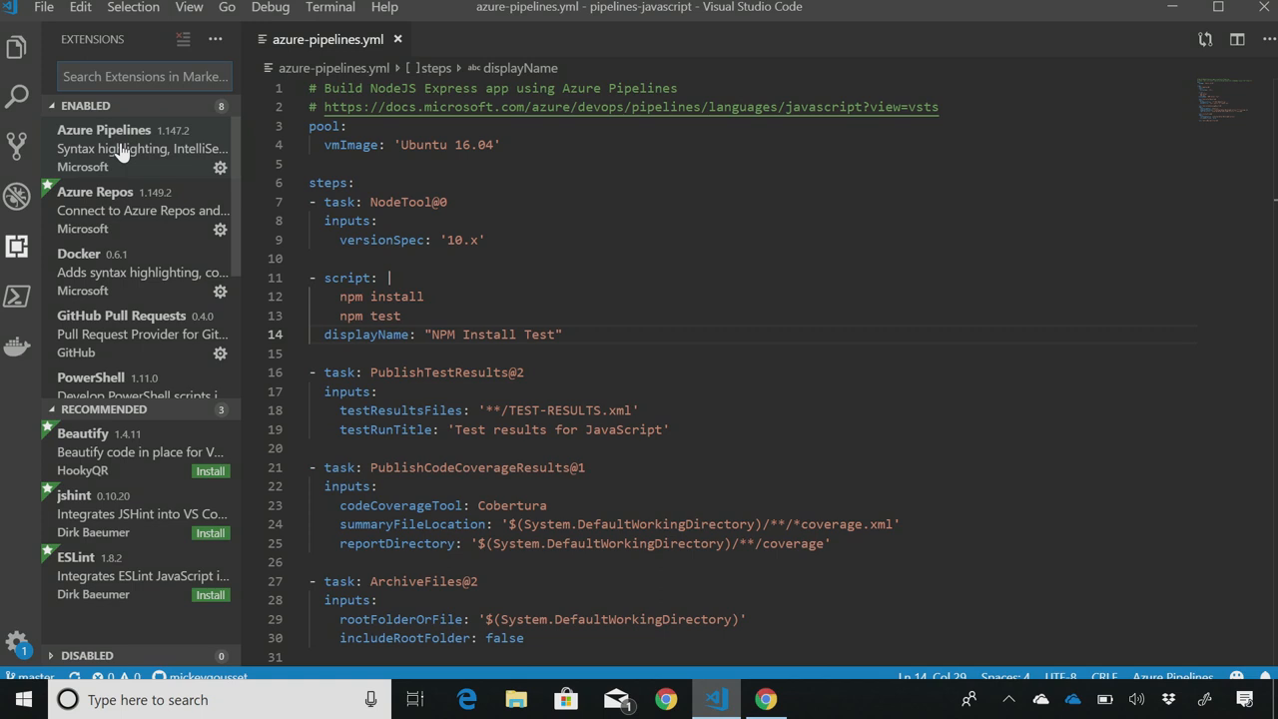
left_click(602, 275)
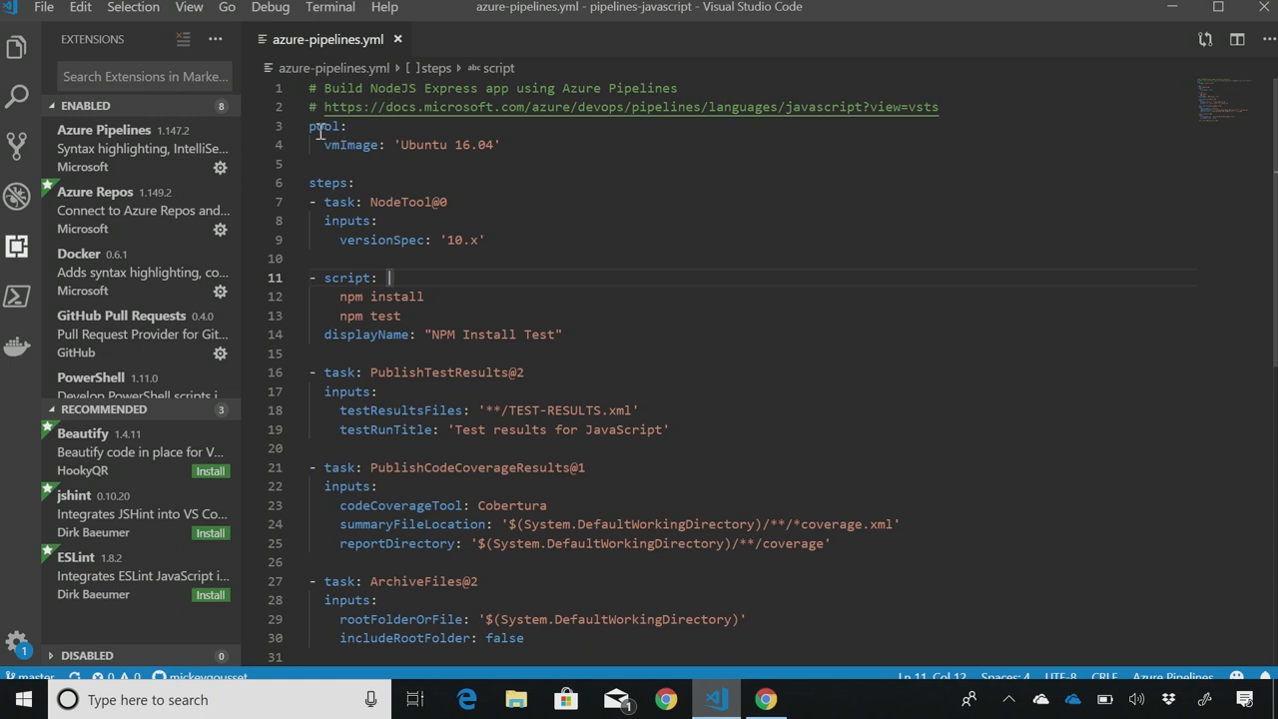
left_click_drag(310, 126, 505, 145)
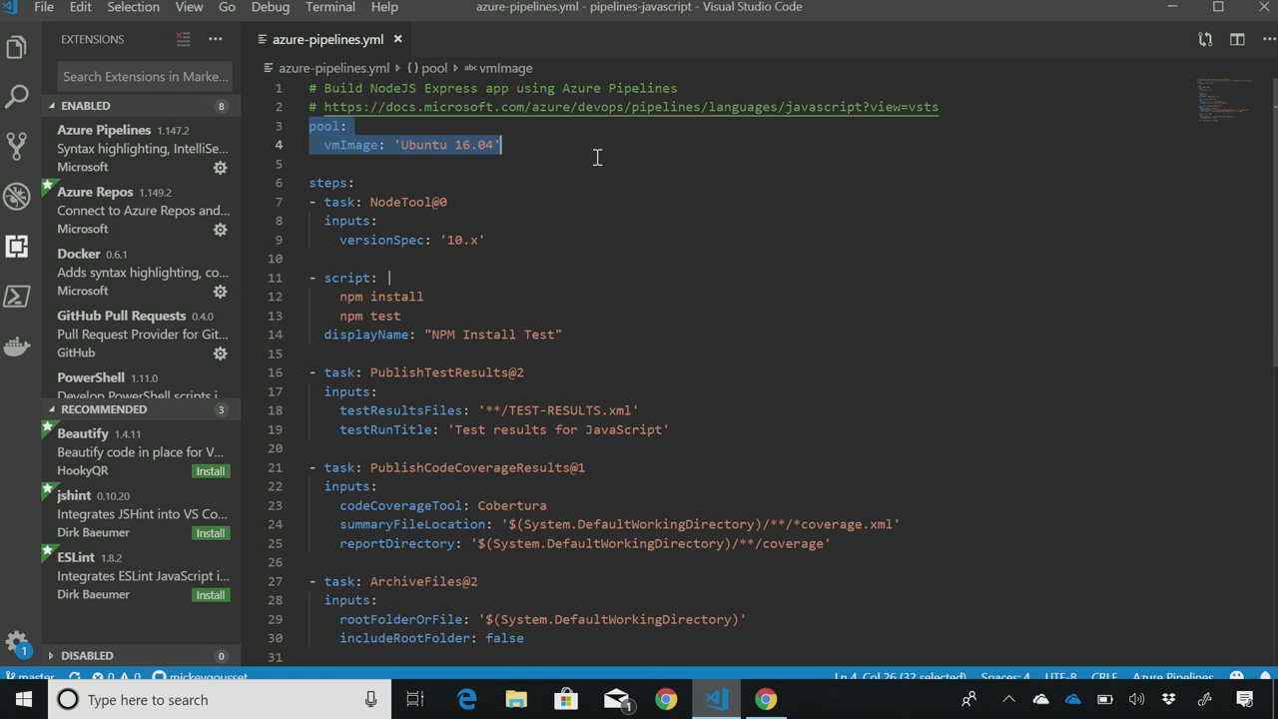
left_click(411, 194)
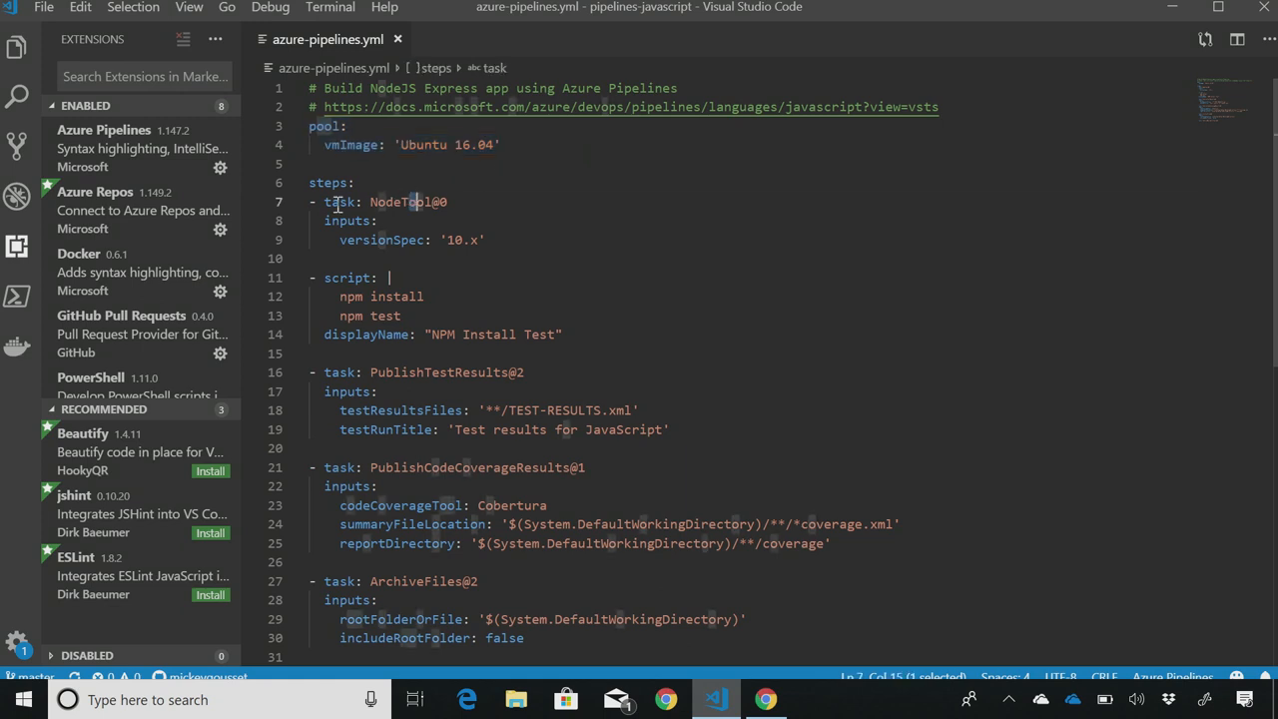
left_click_drag(338, 202, 491, 240)
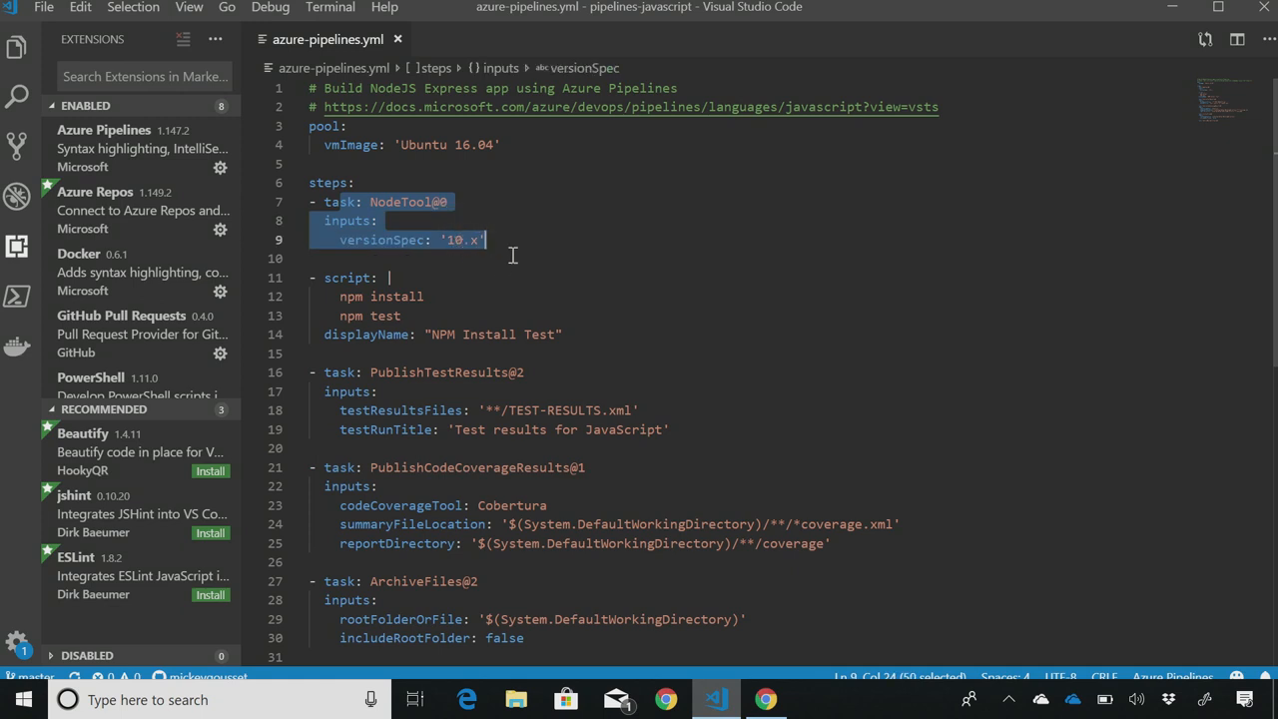
Change the NodeTool task's versionSpec from 10.x to 8.x
key("Left")
key("Down")
key("Down")
key("Right")
key("Right")
key("Right")
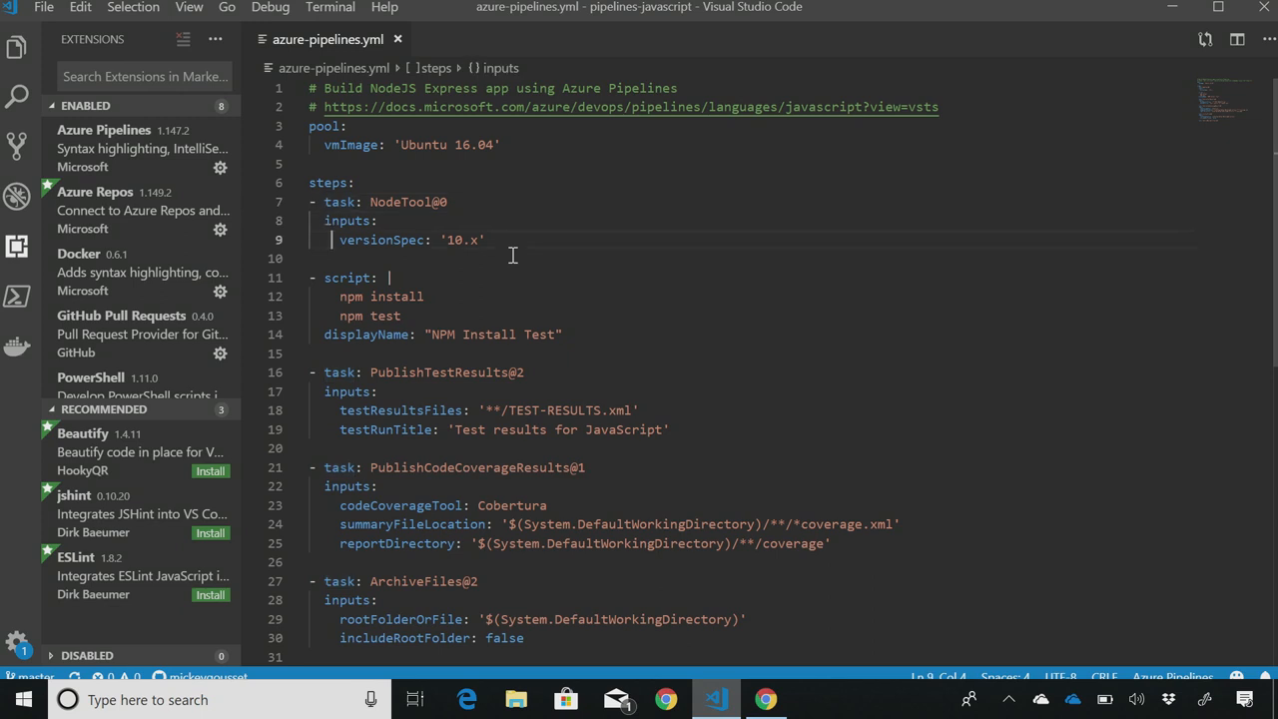
key("ctrl+shift+Right")
key("End")
key("Left")
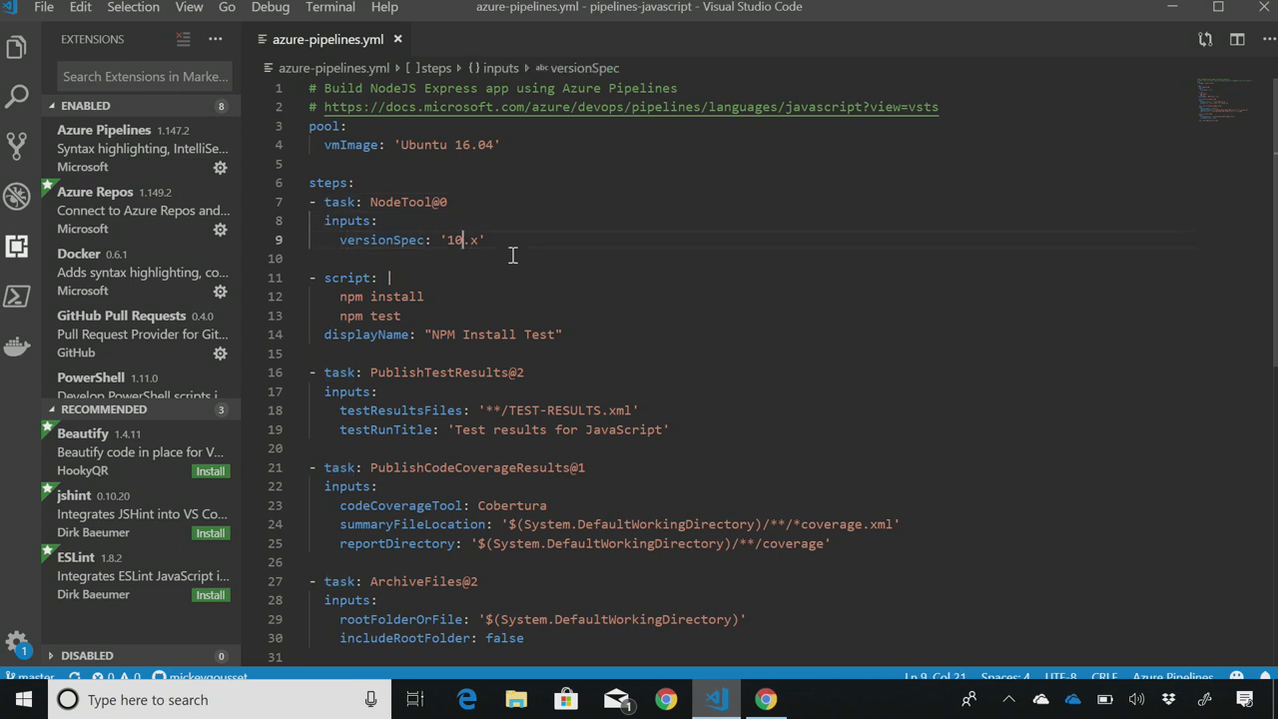
key("ctrl+shift+Left")
key("BackSpace")
type("8")
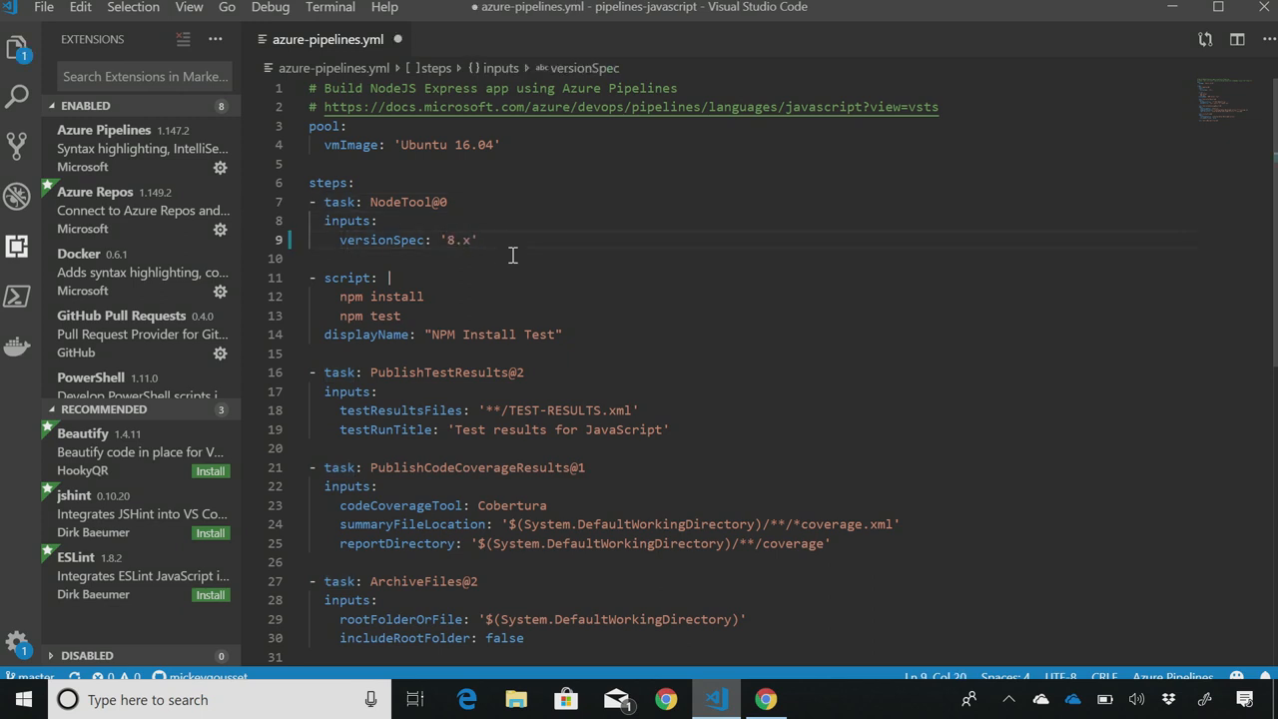
Add a displayName property for the NodeTool task from IntelliSense, to be named Node Tool
key("End")
key("Return")
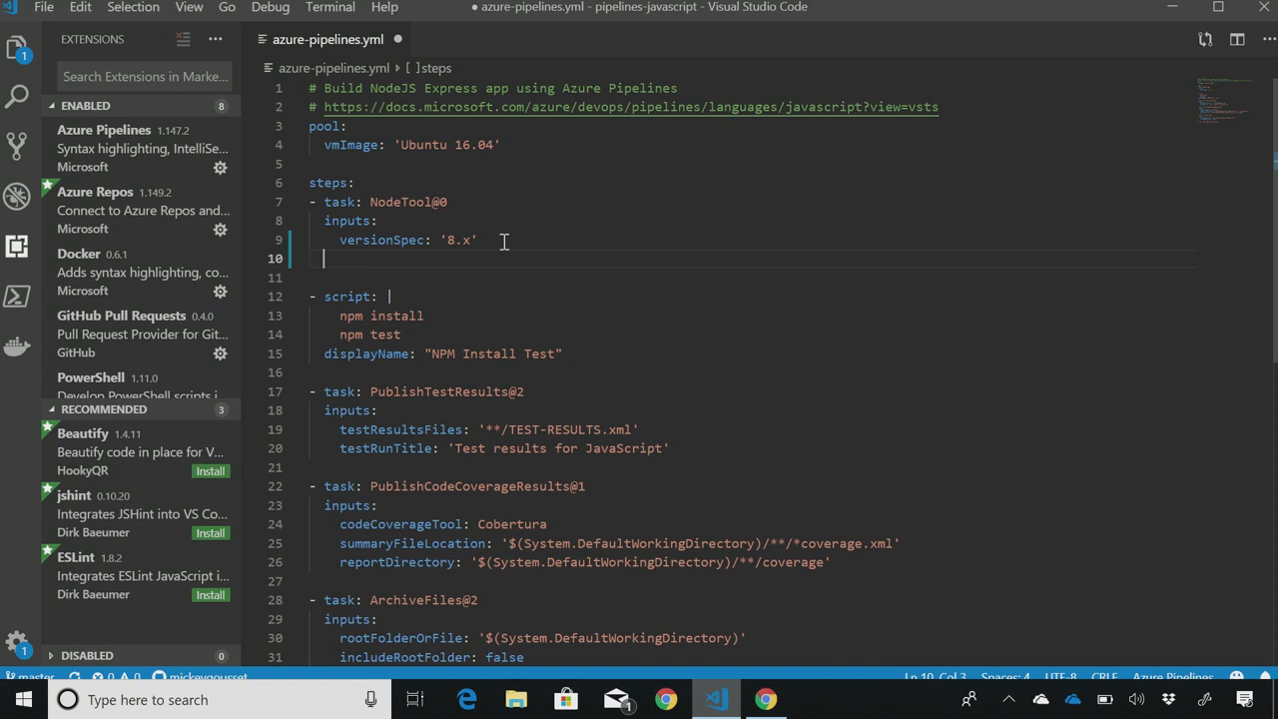
key("ctrl+space")
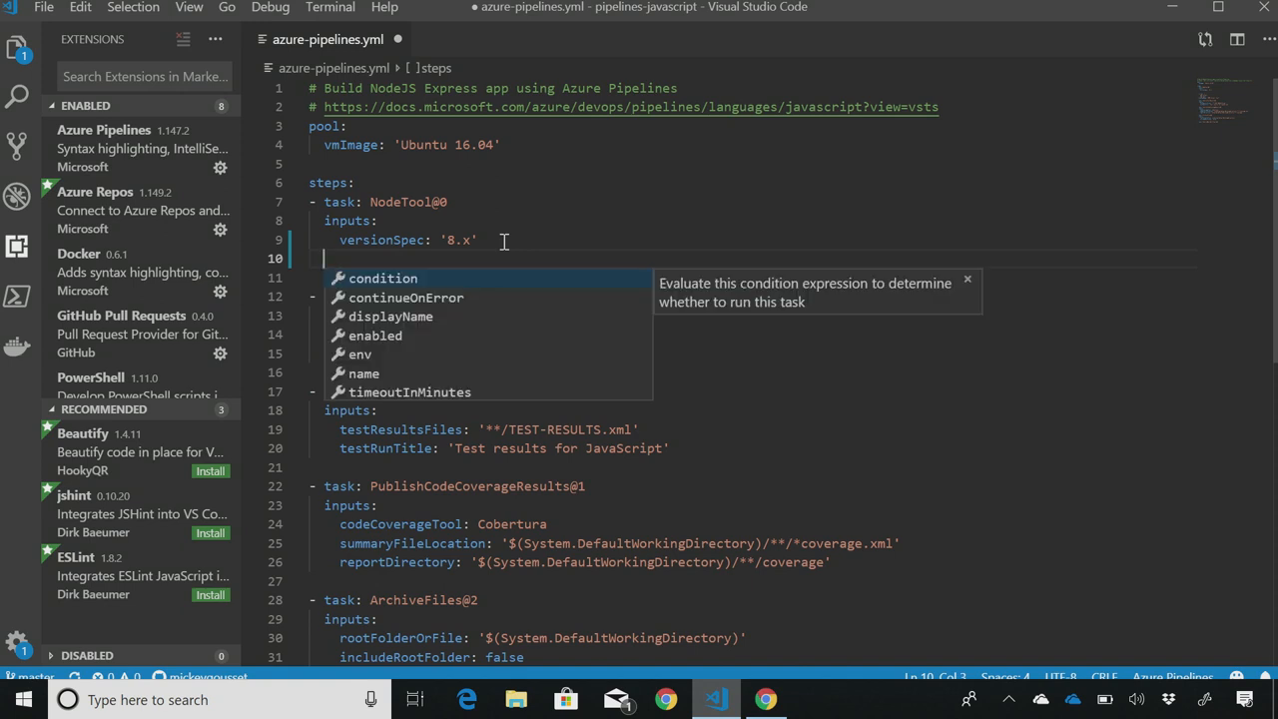
key("Down")
key("Down")
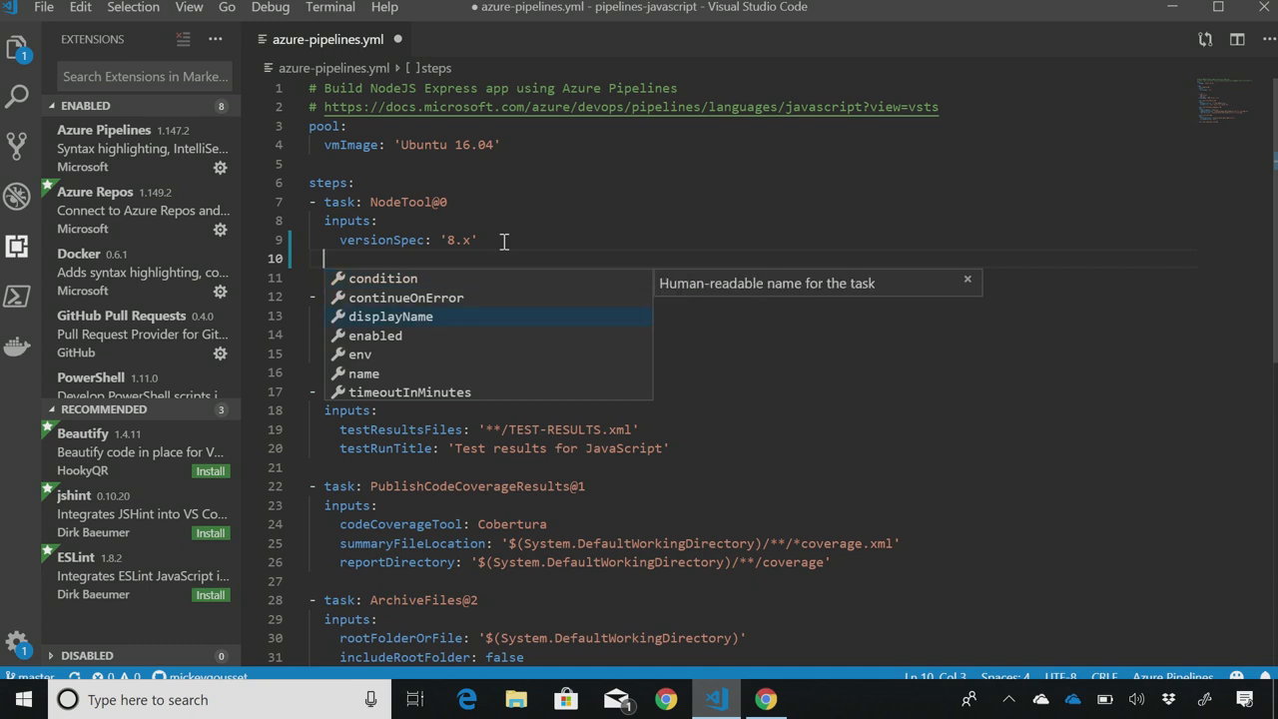
key("Down")
key("Up")
key("Return")
type("\"")
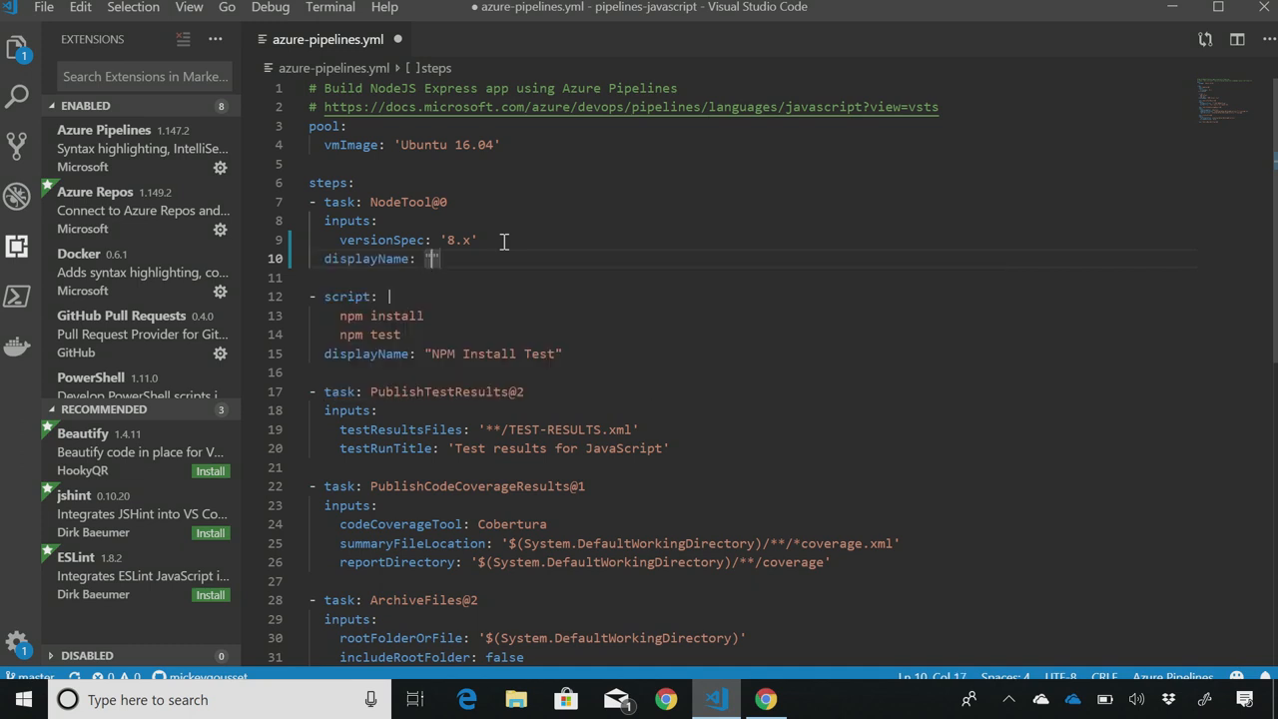
type("Node Tool")
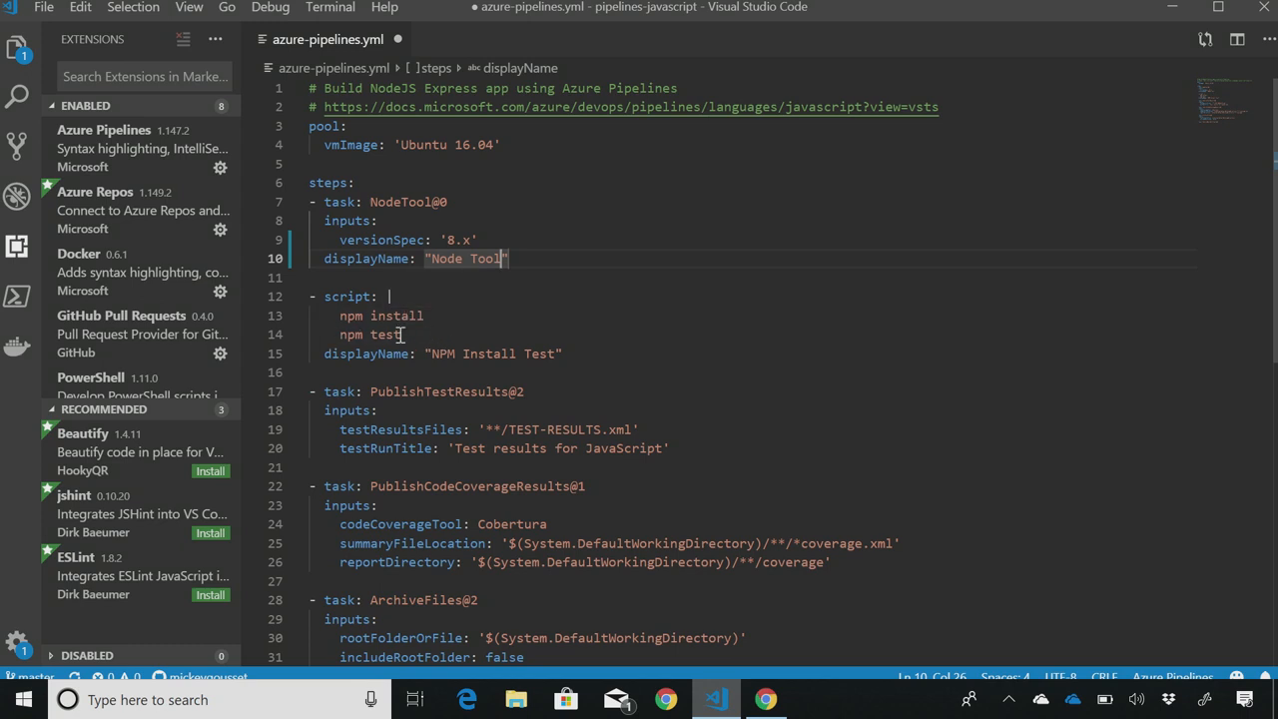
scroll(639, 389, "down", 3)
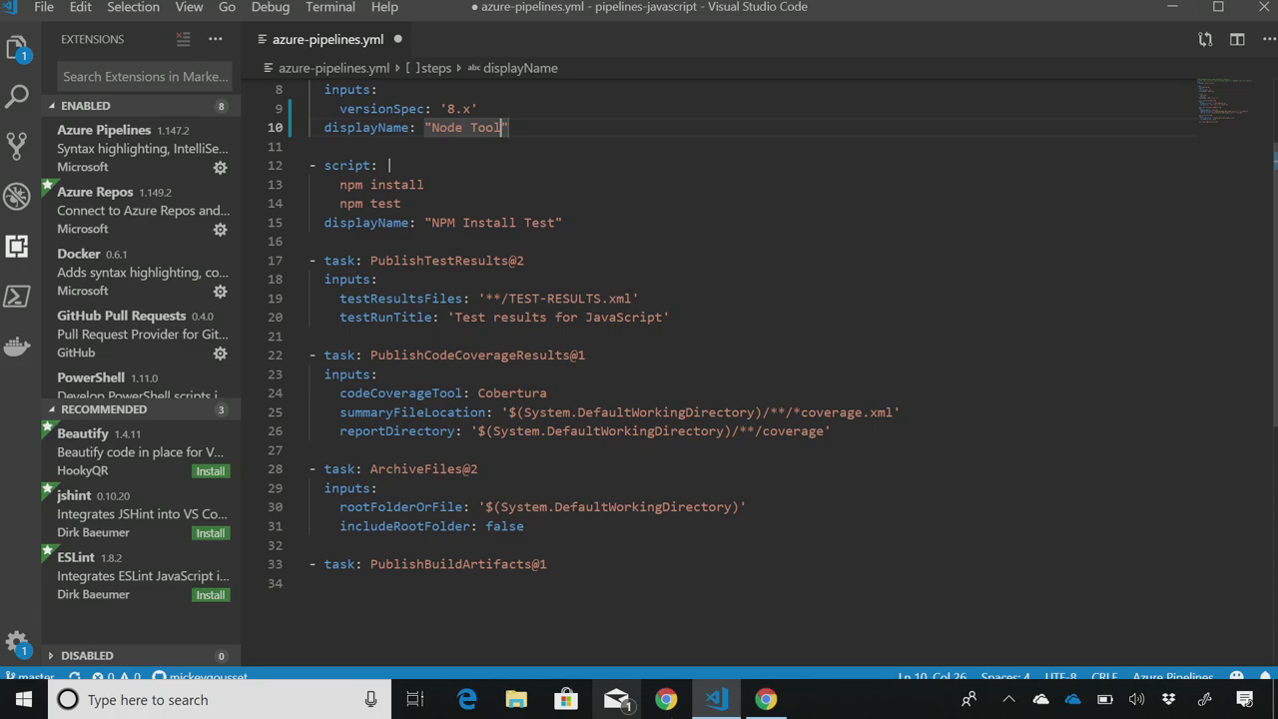
Return to the PartsUnlimited Azure DevOps project's Builds list and open PartsUnlimitedE2E for editing
left_click(765, 699)
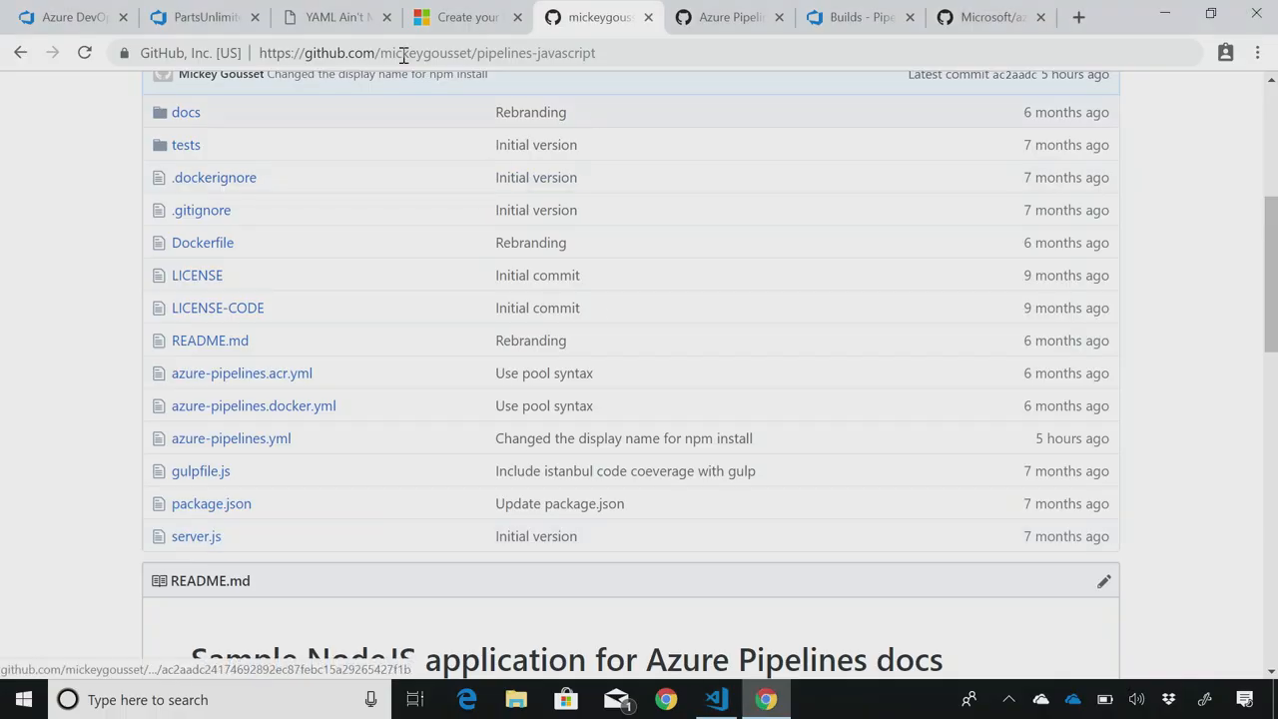
left_click(80, 17)
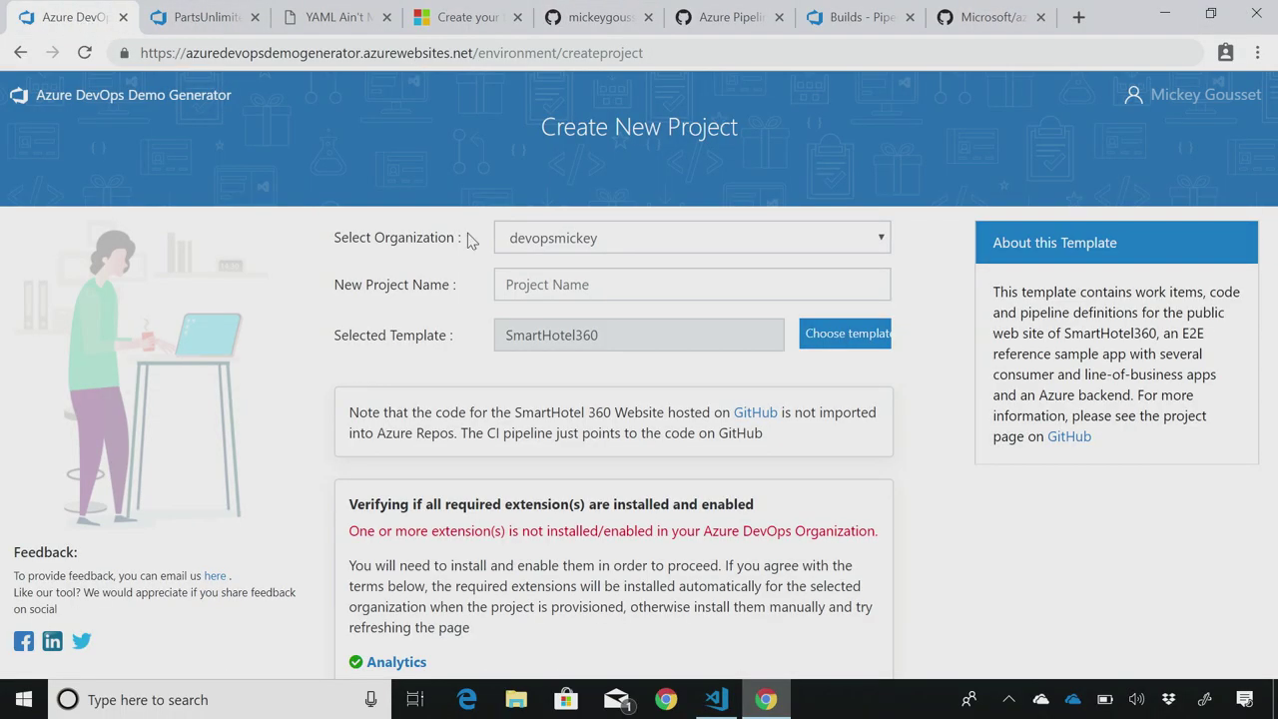
left_click(195, 17)
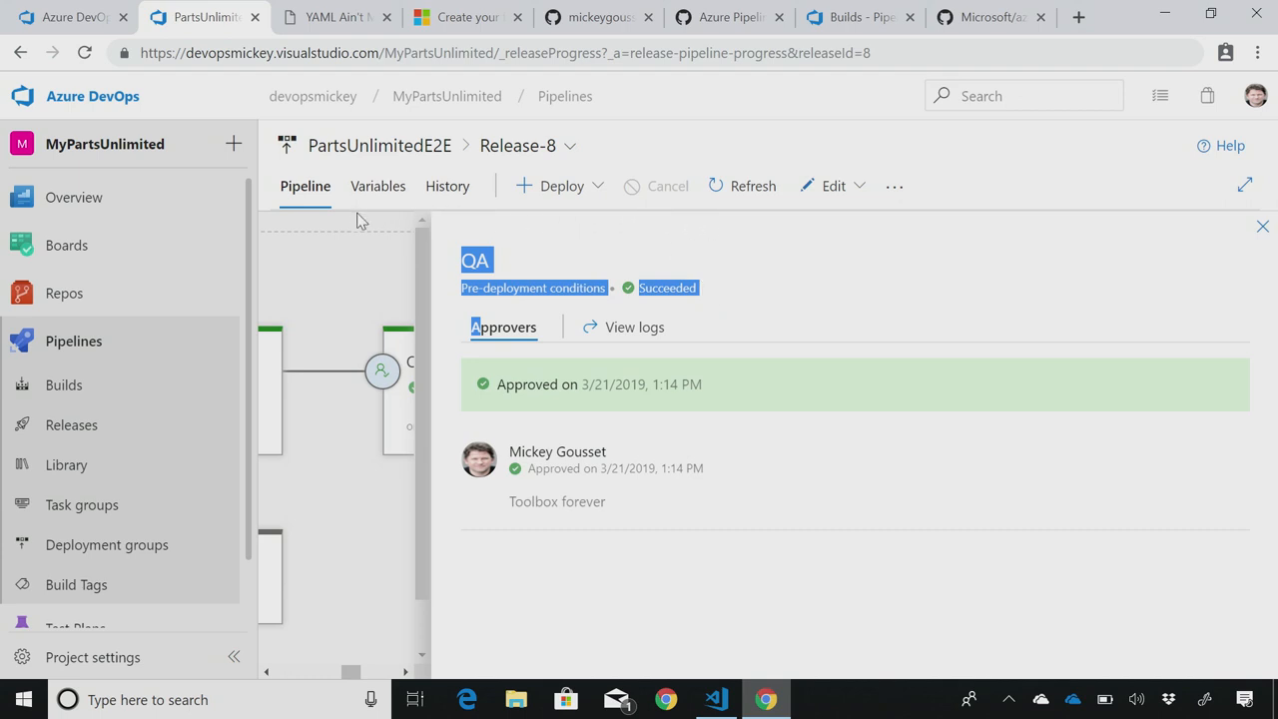
left_click(66, 386)
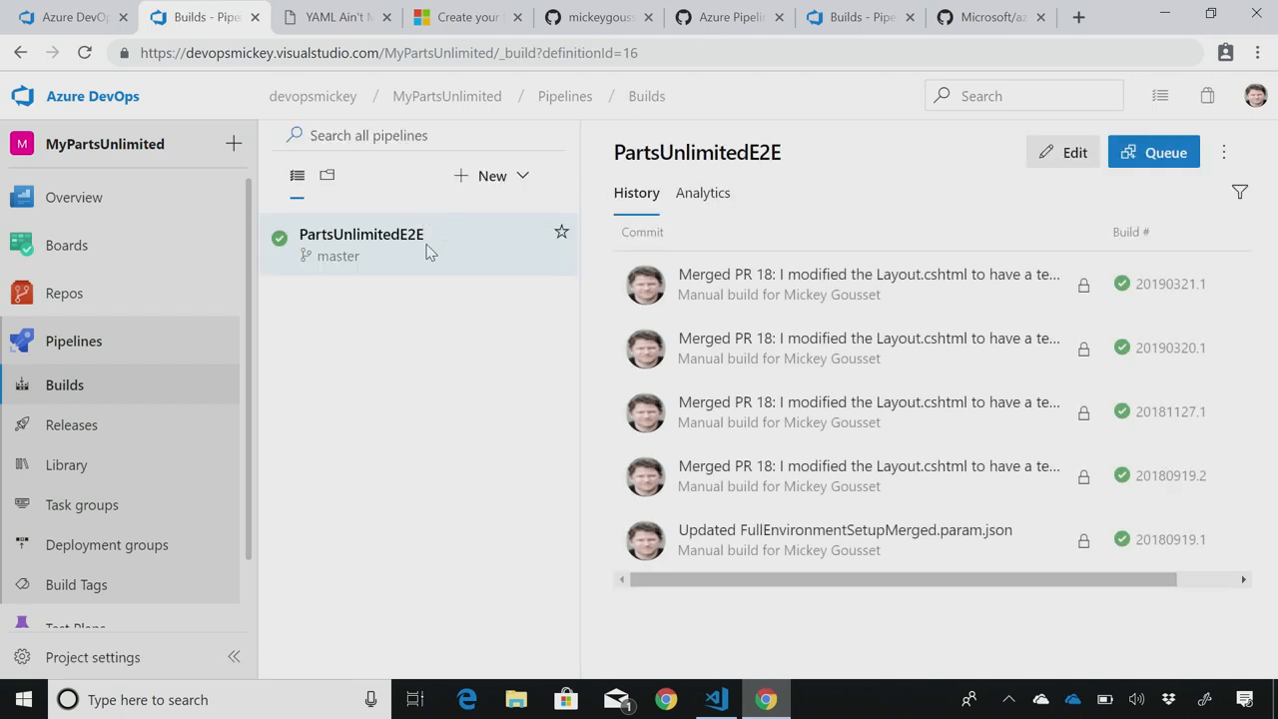
left_click(1069, 151)
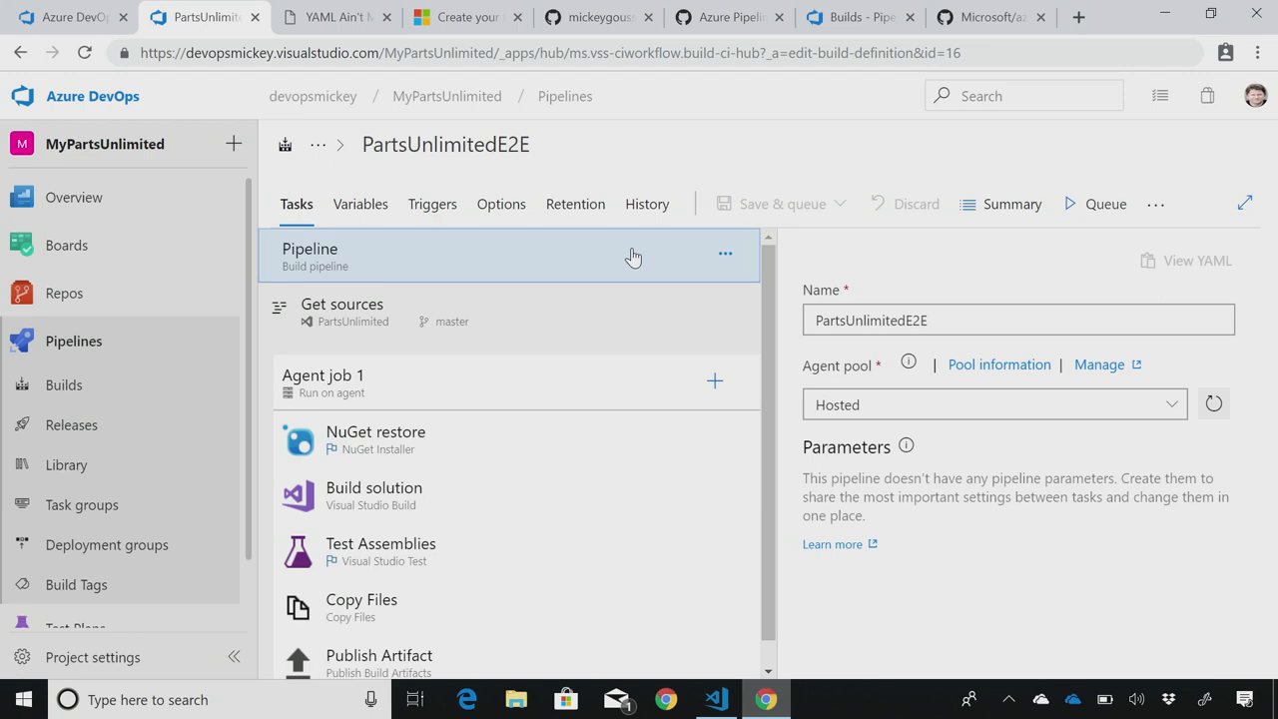
View Agent job 1 written as YAML and close the view
left_click(486, 400)
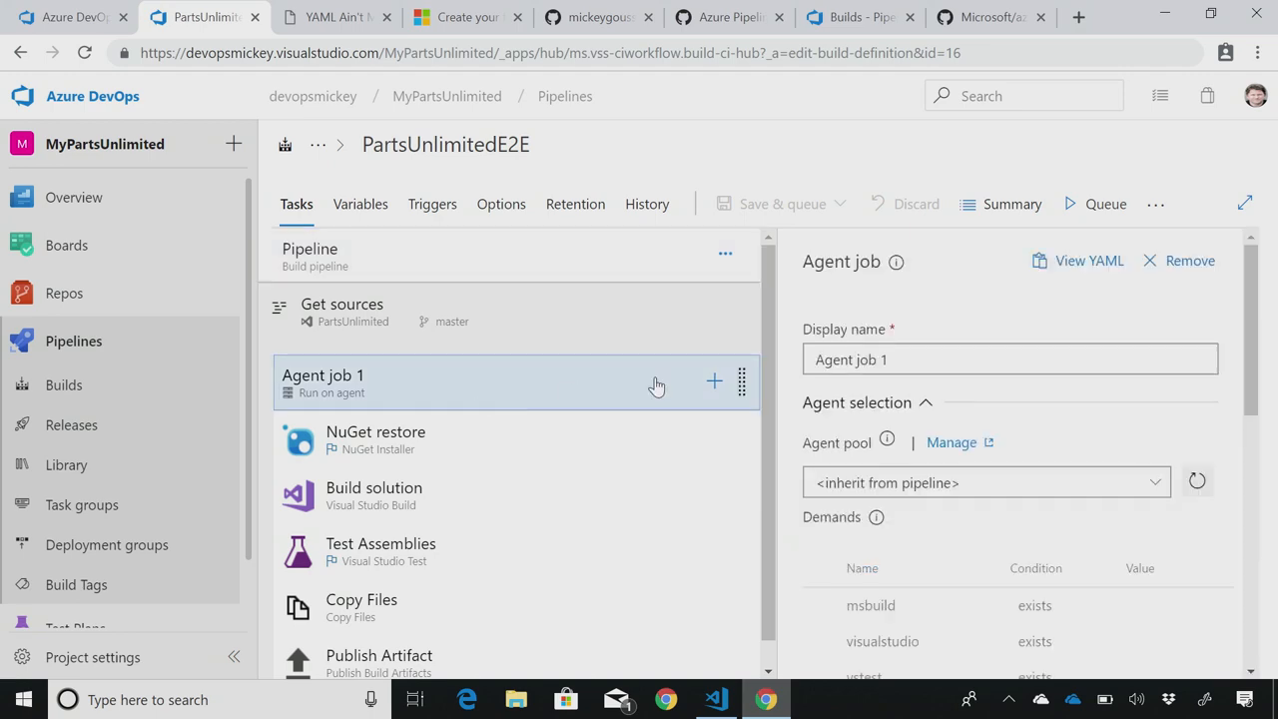
left_click(1089, 260)
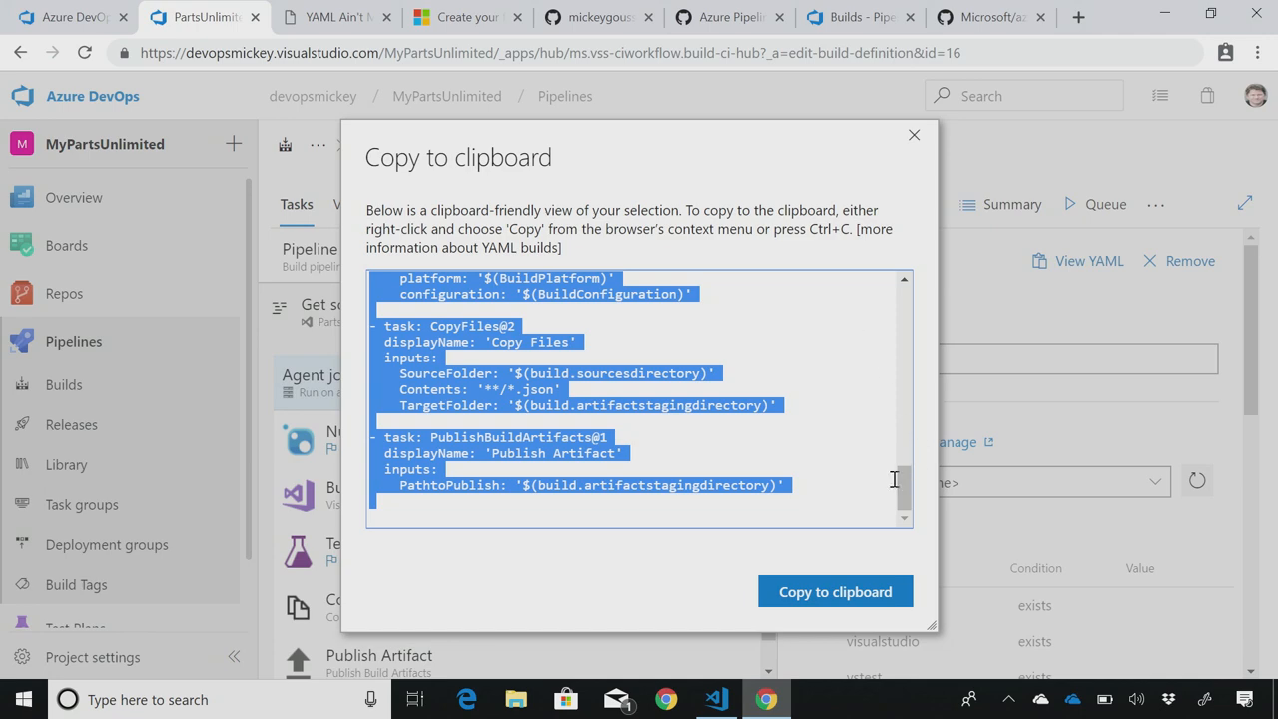
left_click_drag(904, 489, 908, 354)
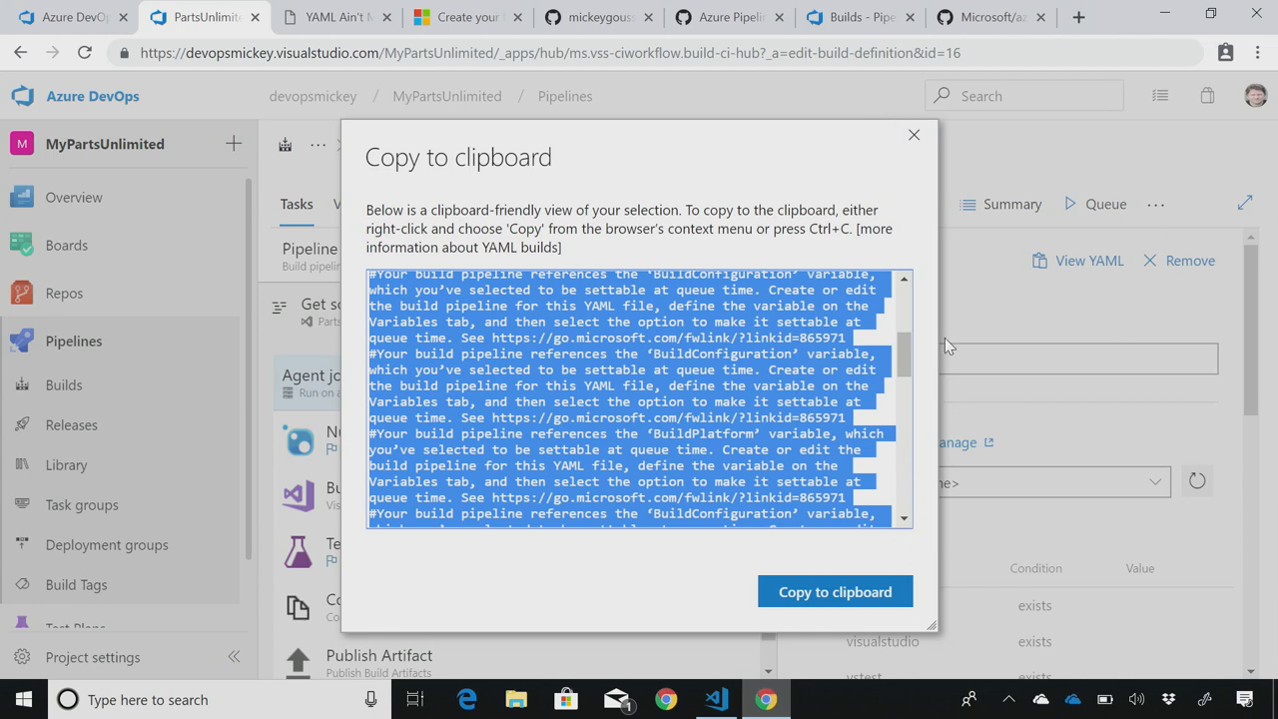
left_click(914, 136)
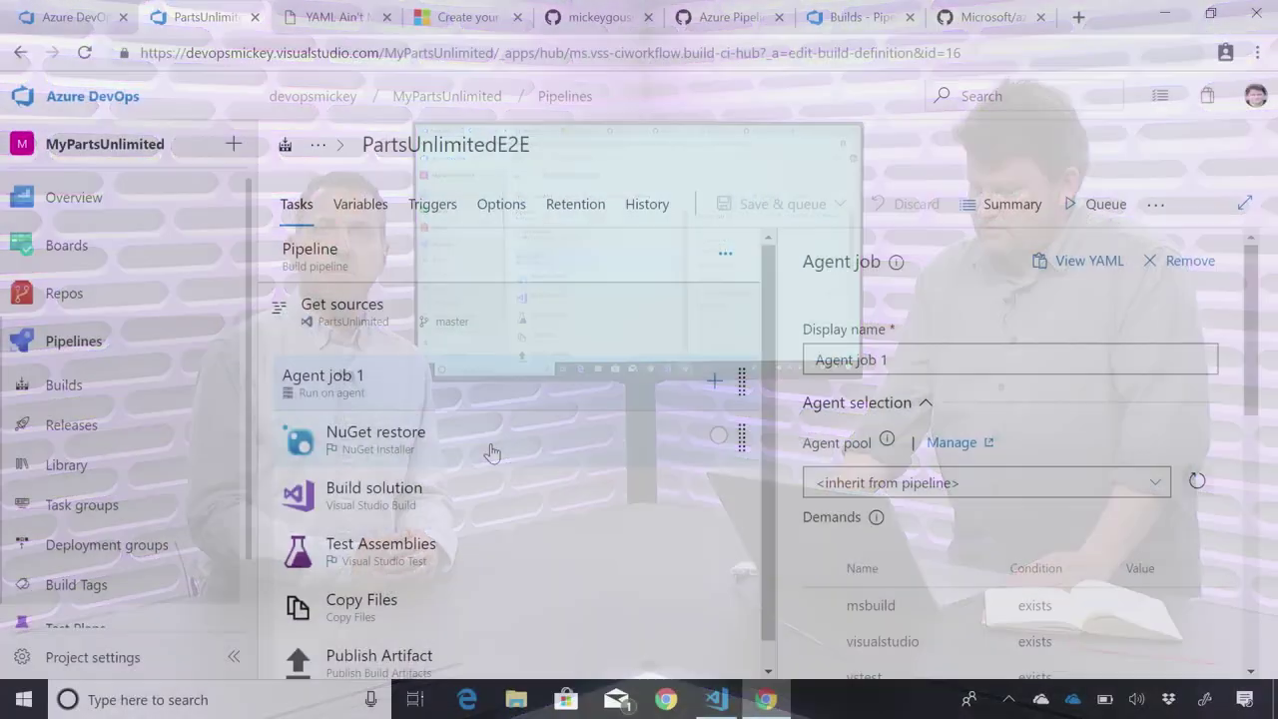
View the NuGet restore task written as YAML, close it, and head back to the code editor
left_click(492, 451)
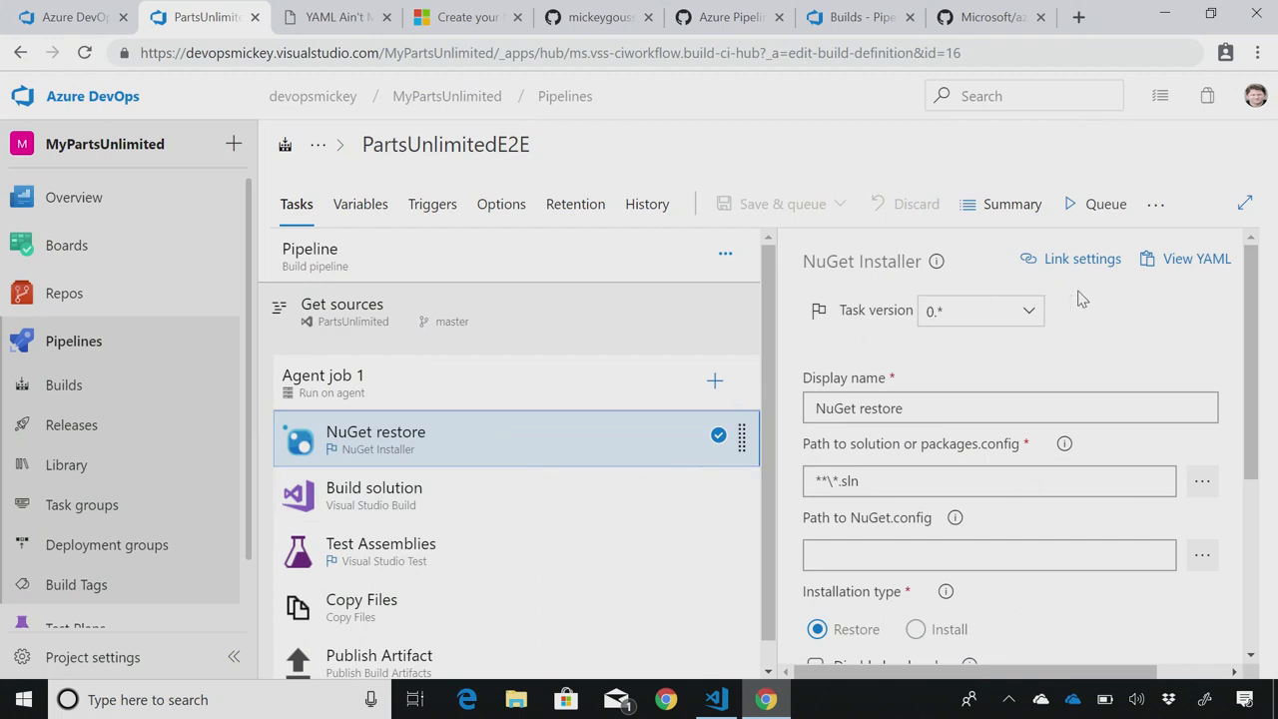
left_click(1171, 266)
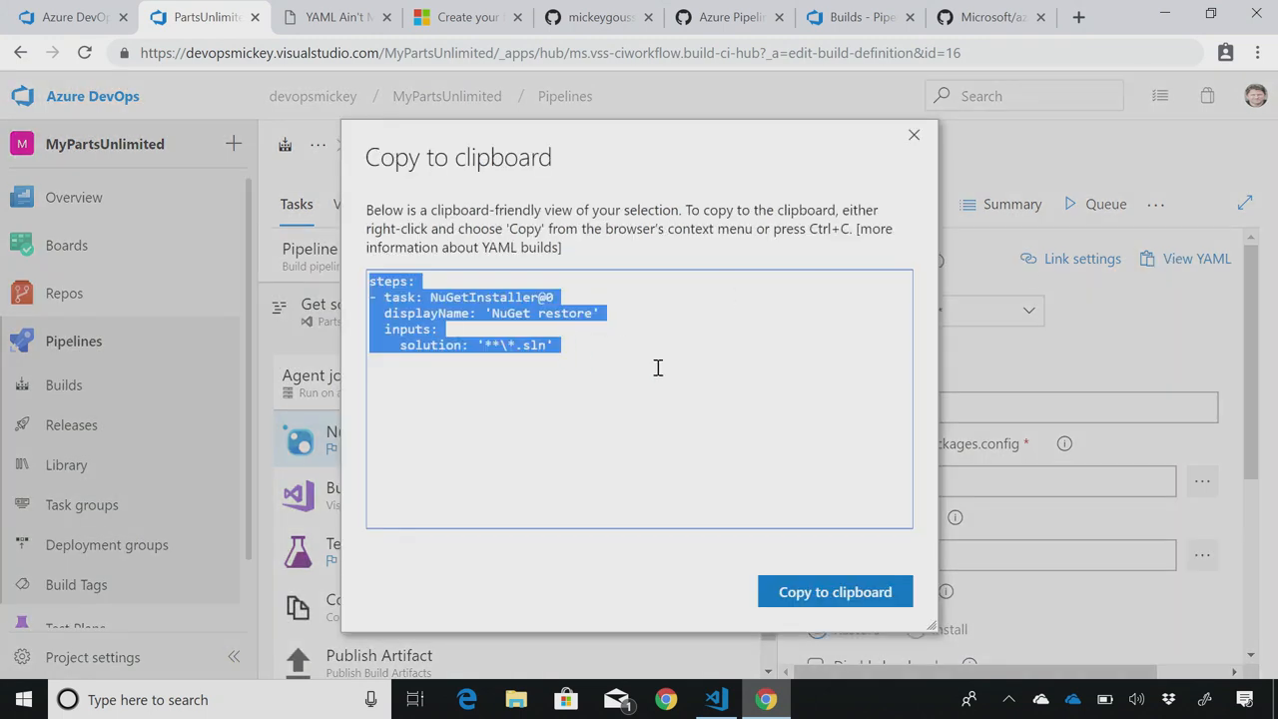
left_click(914, 135)
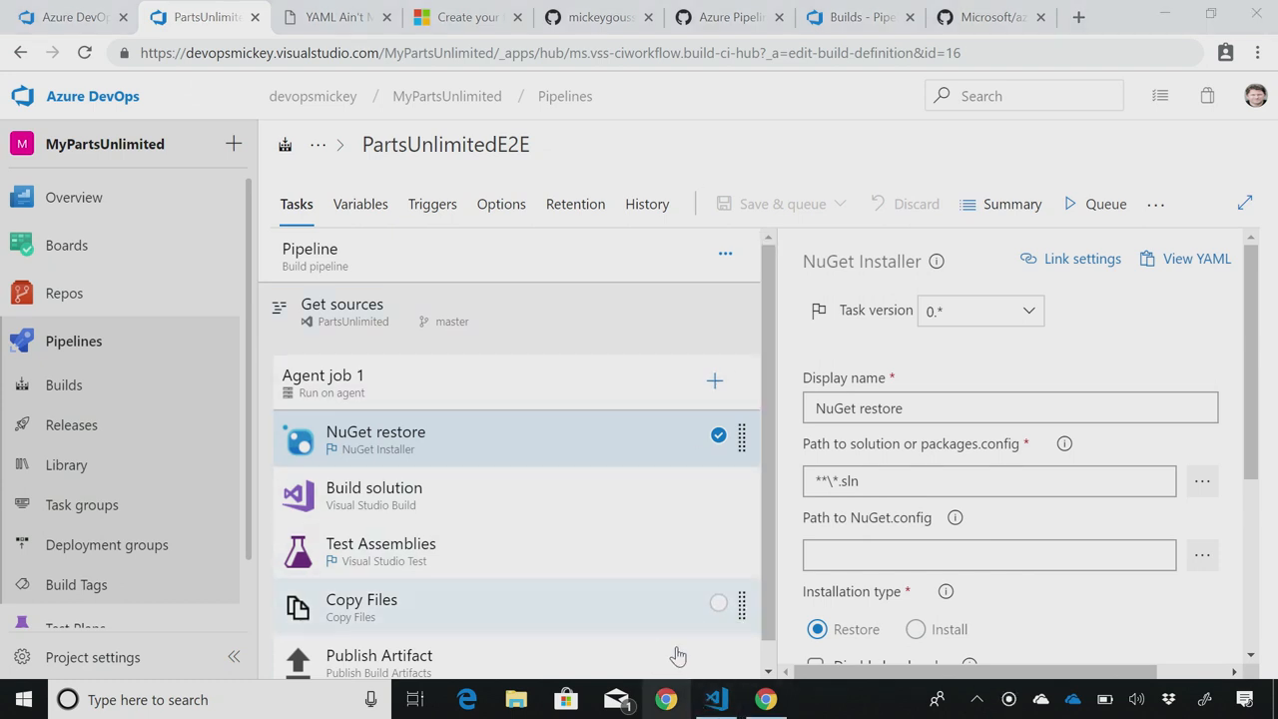
left_click(711, 699)
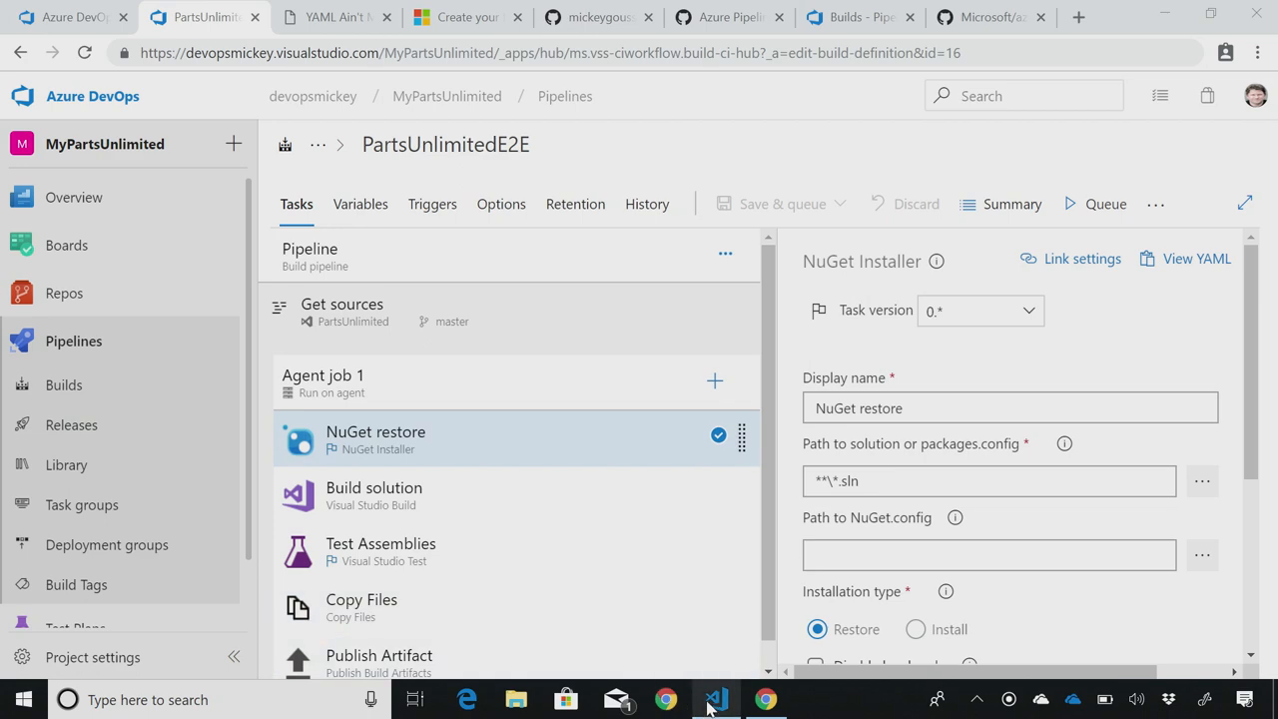
Save azure-pipelines.yml and stage it in Source Control
left_click(711, 705)
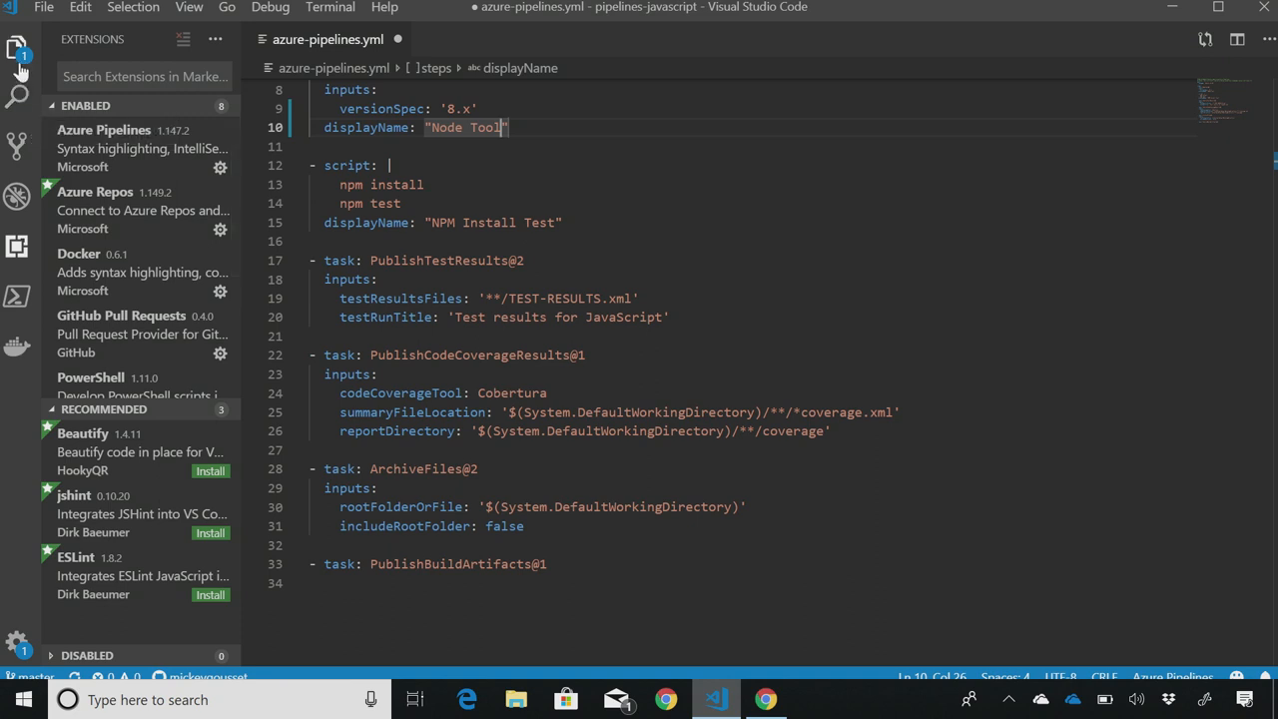
left_click(596, 266)
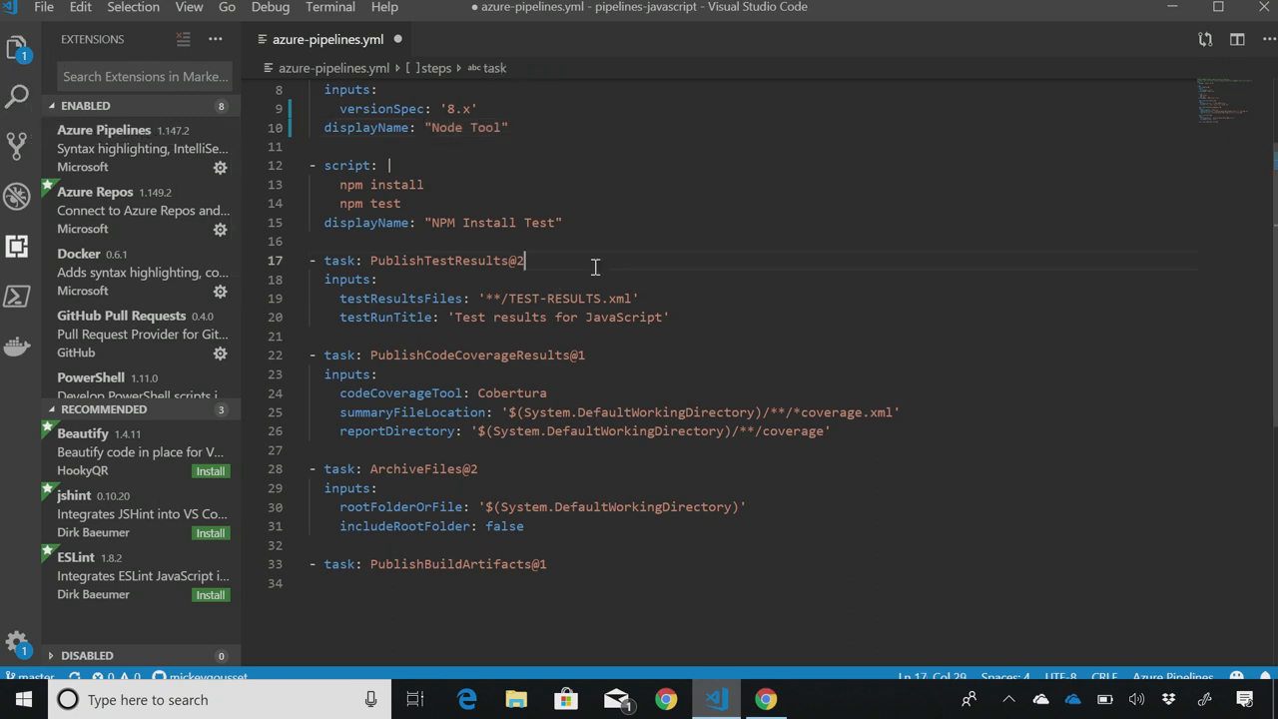
key("ctrl+s")
left_click(17, 144)
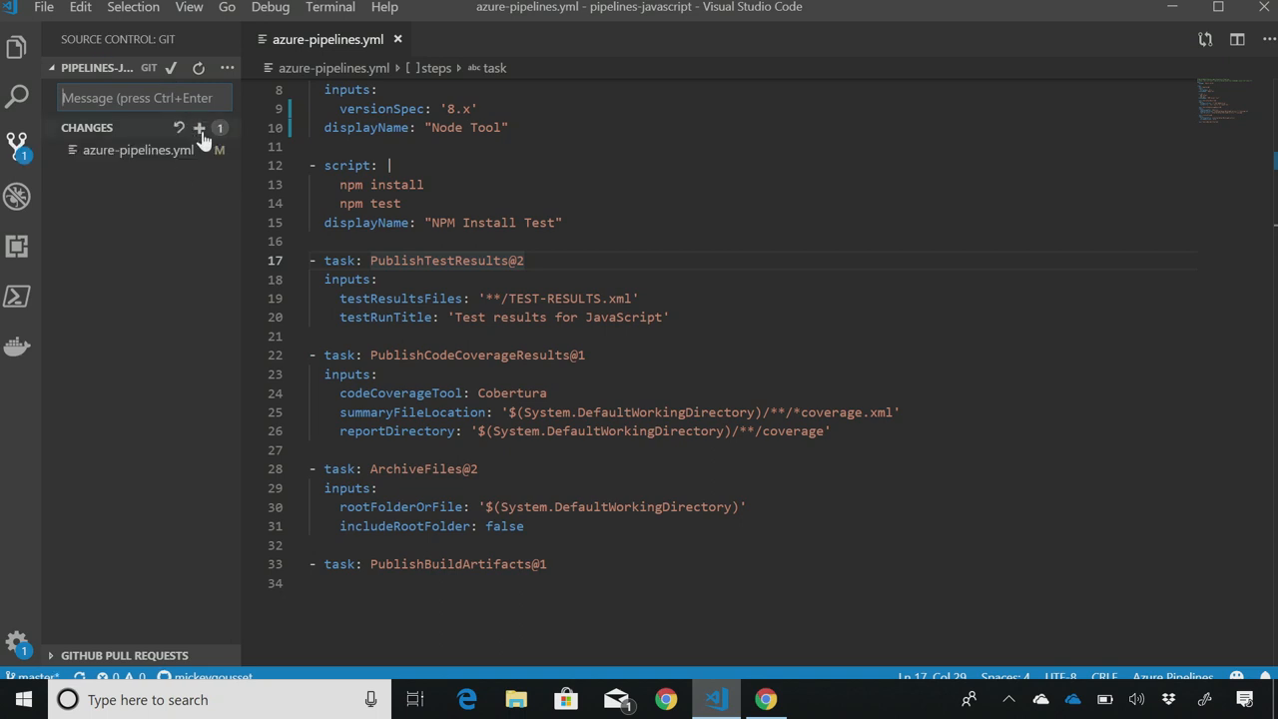
left_click(200, 128)
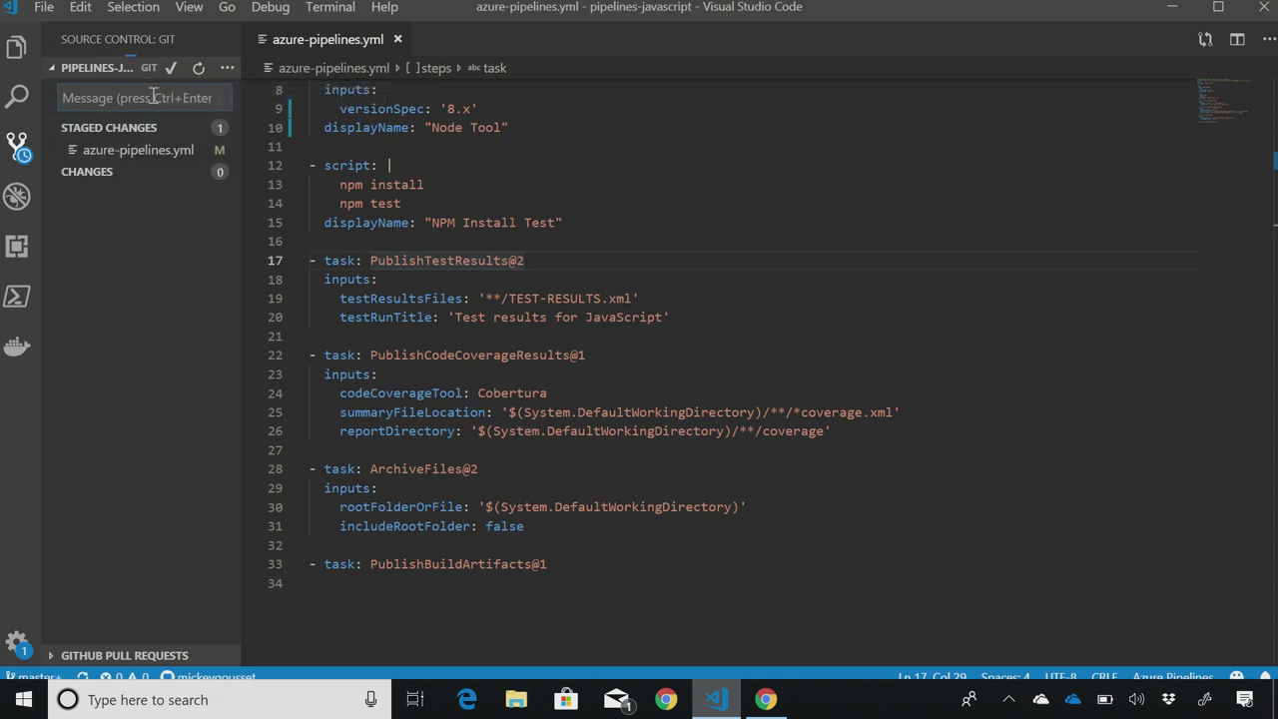
Commit with the message 'changed node to 8' and push the commit to GitHub
left_click(154, 97)
type("chanegd")
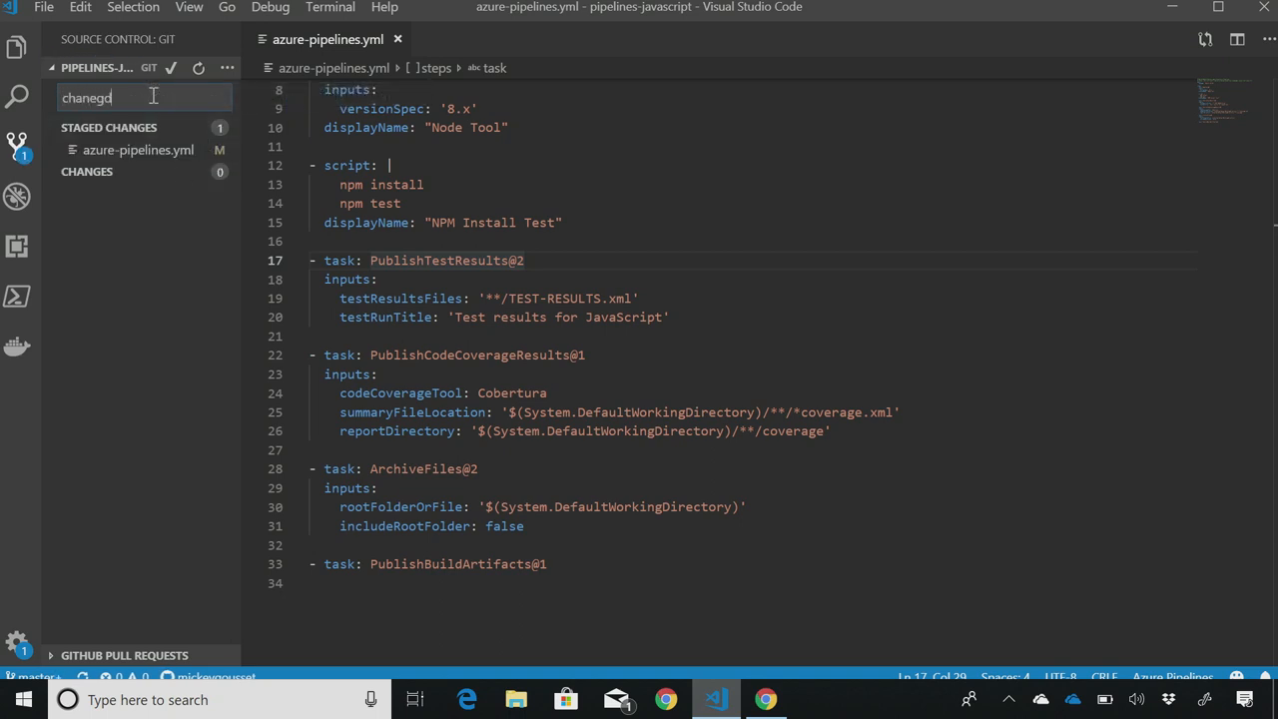
type(" node to 8")
left_click(169, 69)
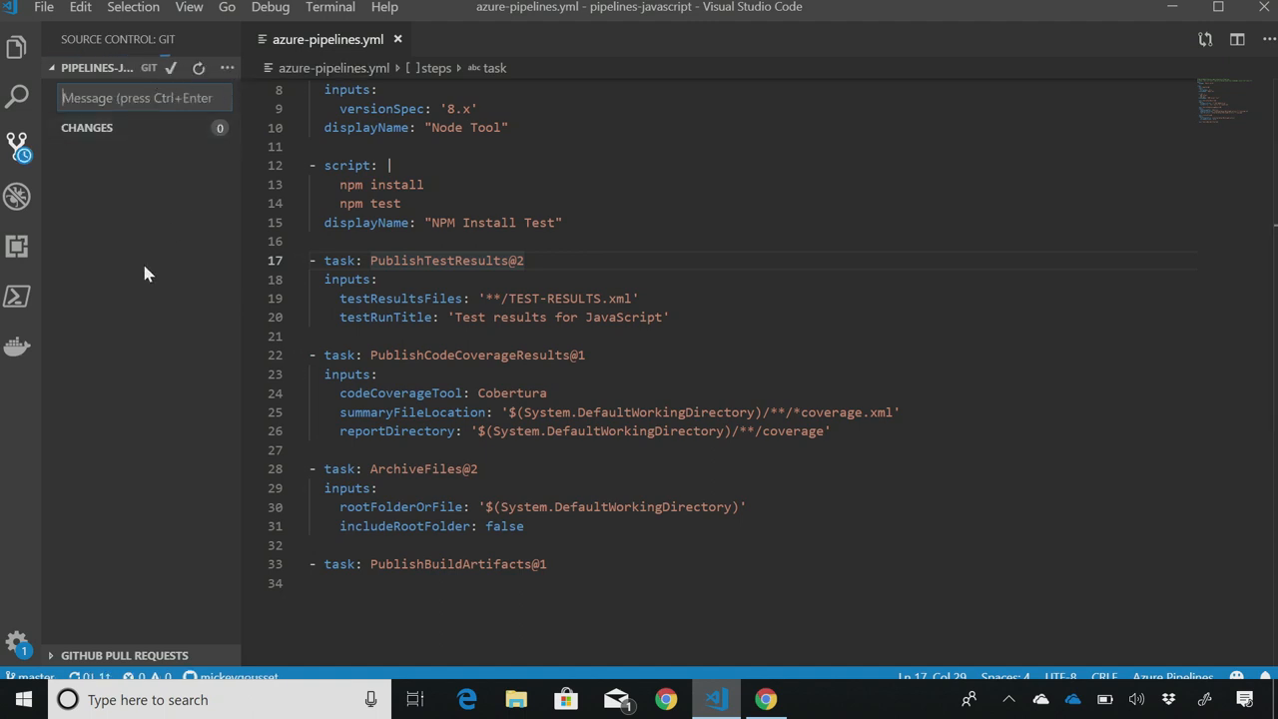
left_click(228, 67)
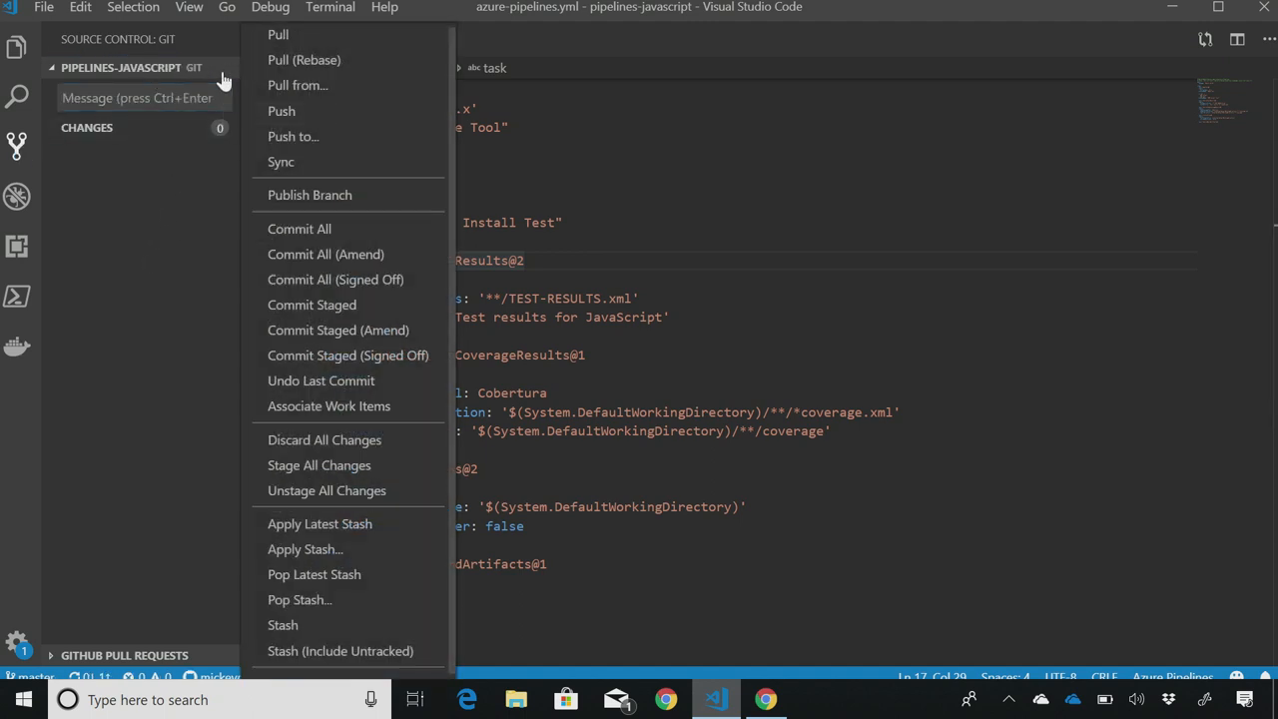
left_click(285, 118)
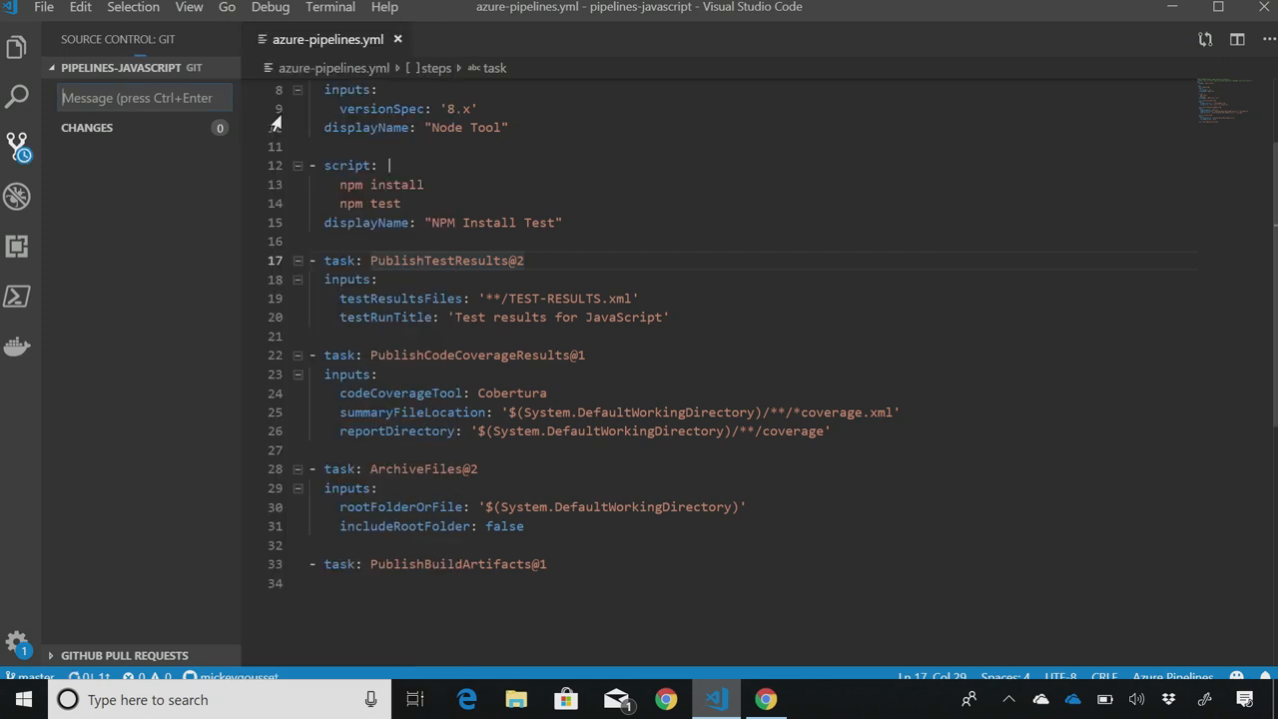
Look over the GitHub repo and Azure Pipelines marketplace app, then refresh the Azure DevOps build history for the new CI build
left_click(764, 700)
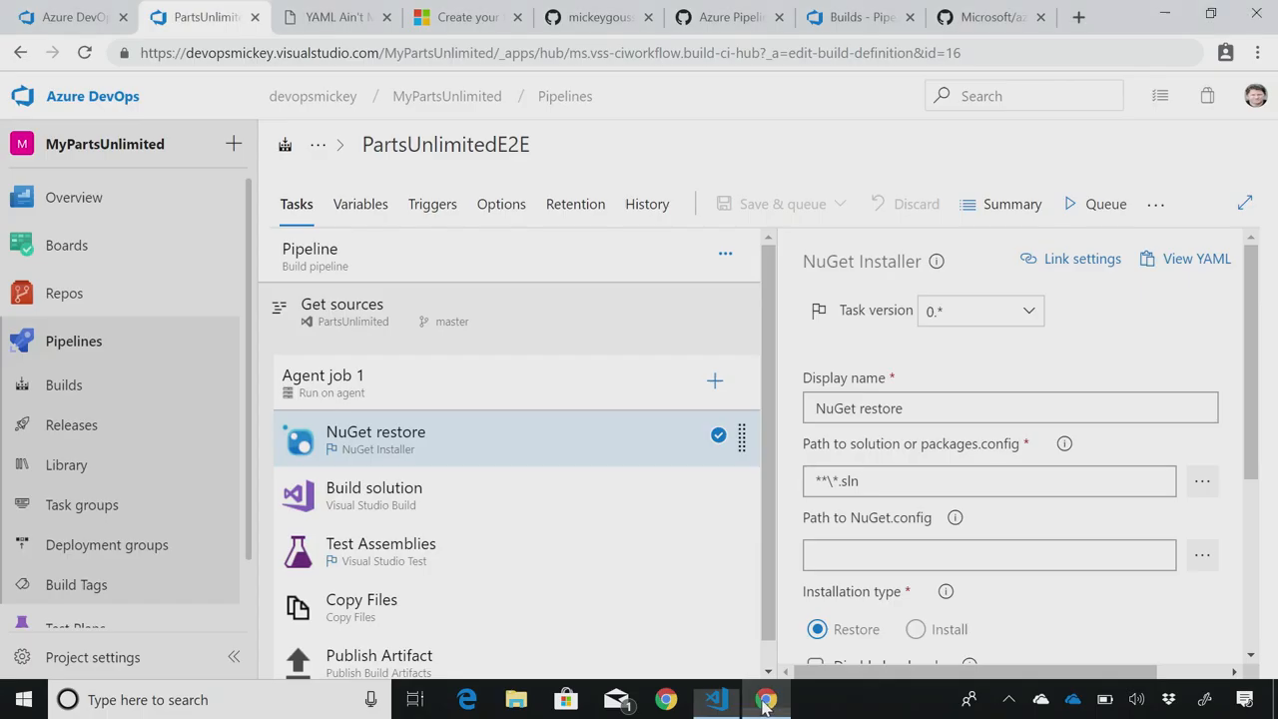
left_click(597, 17)
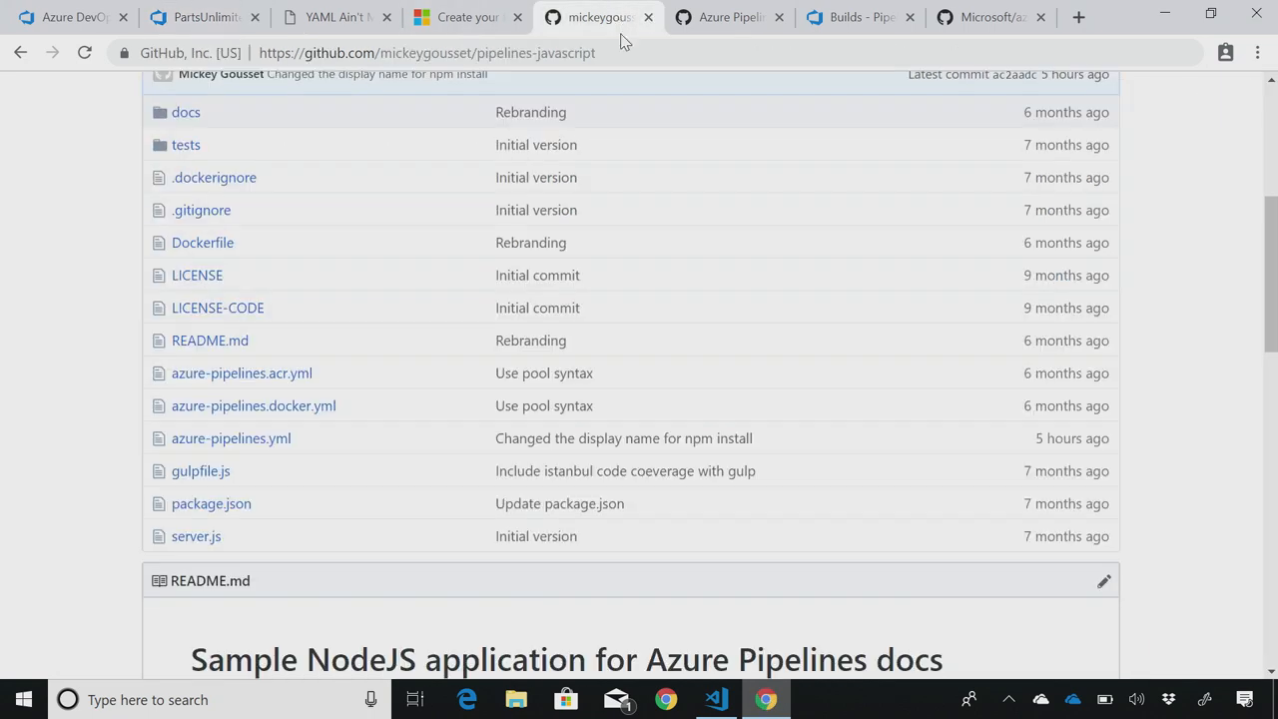
scroll(639, 240, "up", 5)
scroll(619, 230, "up", 5)
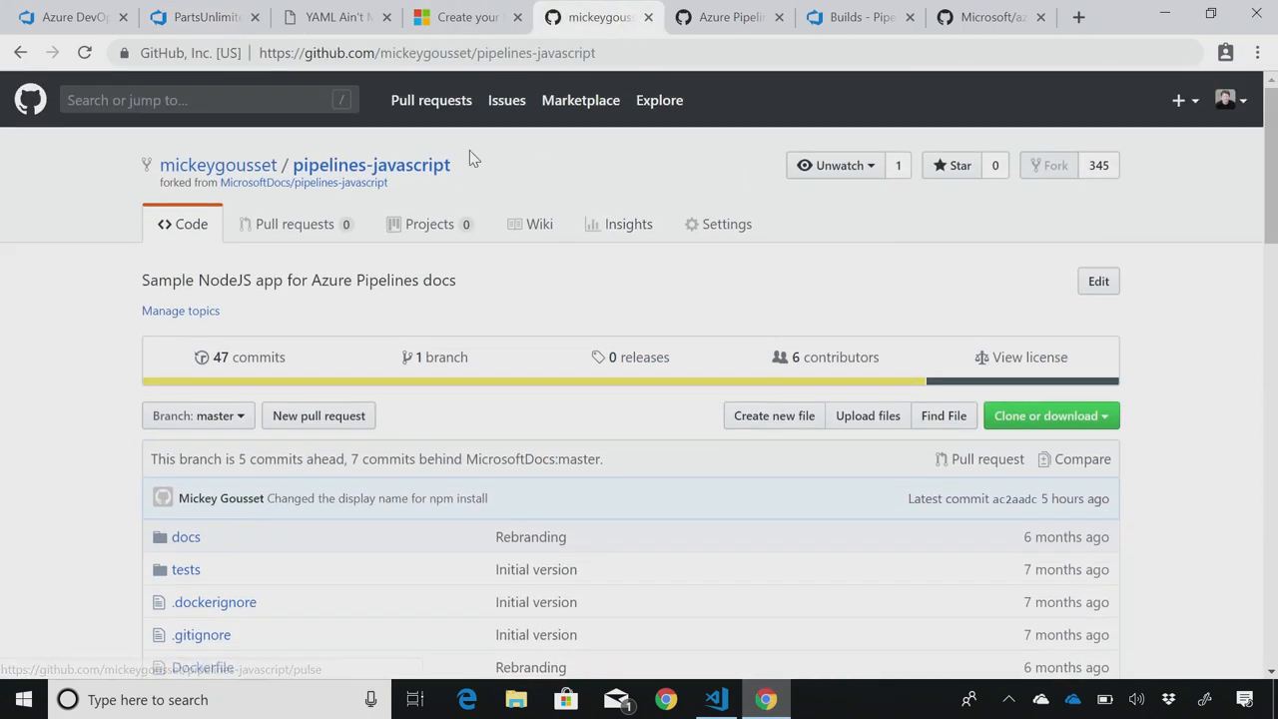
left_click(719, 17)
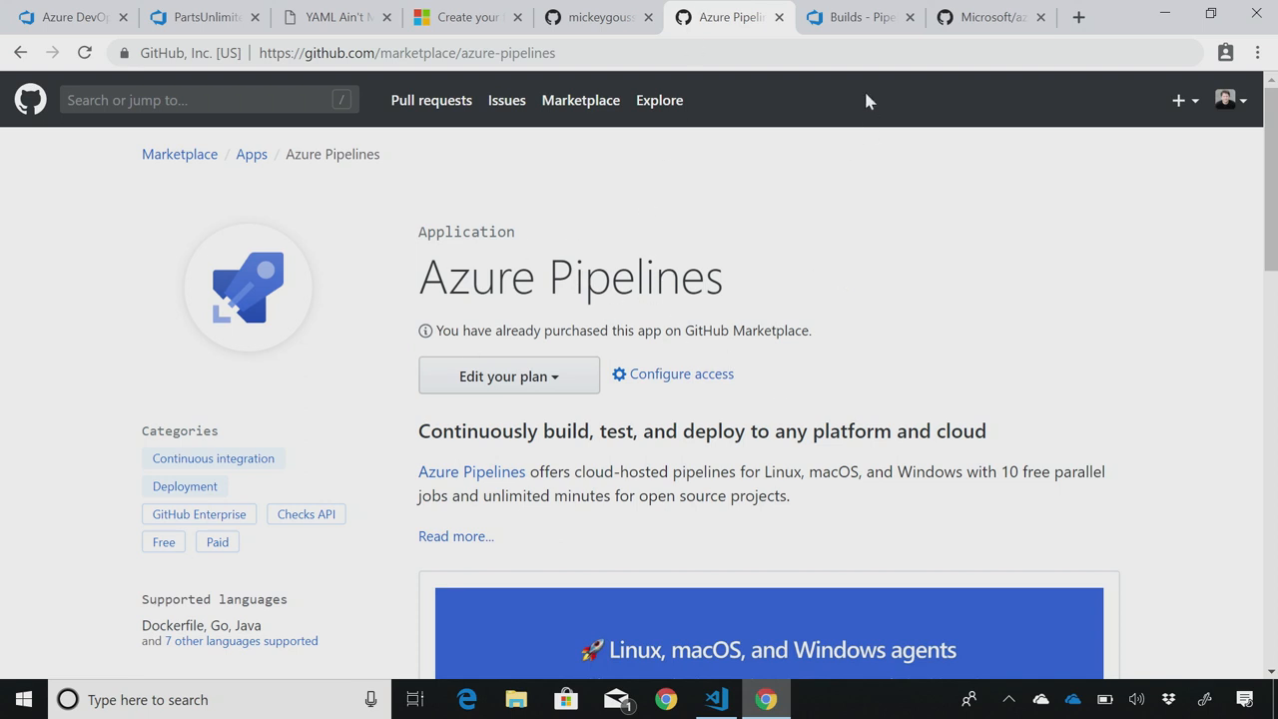
left_click(849, 17)
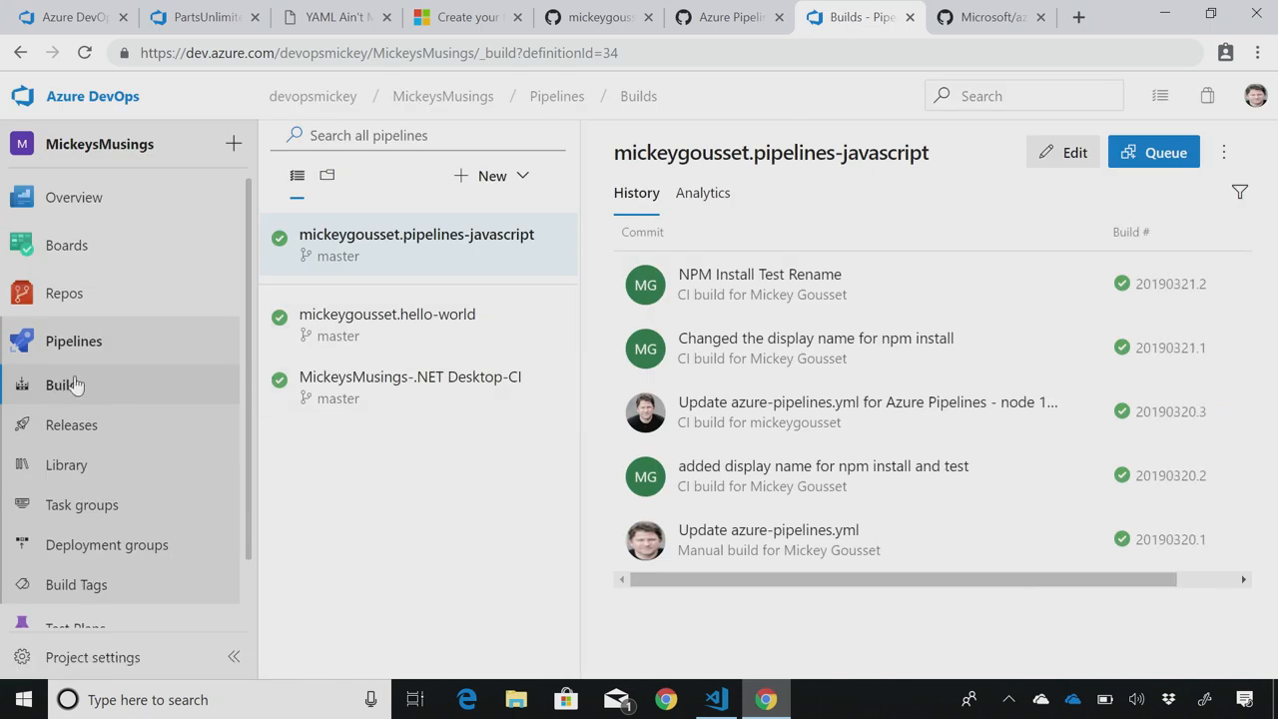
left_click(64, 385)
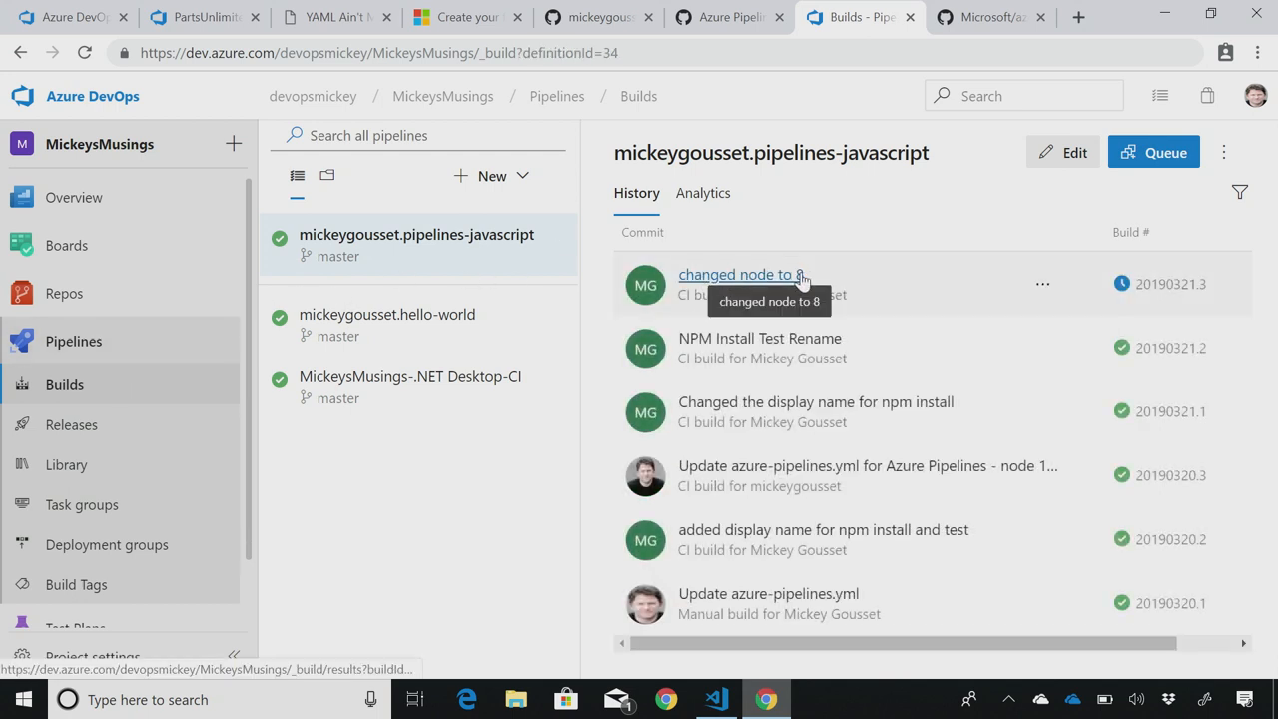
Inspect the 'changed node to 8' build result, return to build history, and edit the pipeline definition
left_click(739, 275)
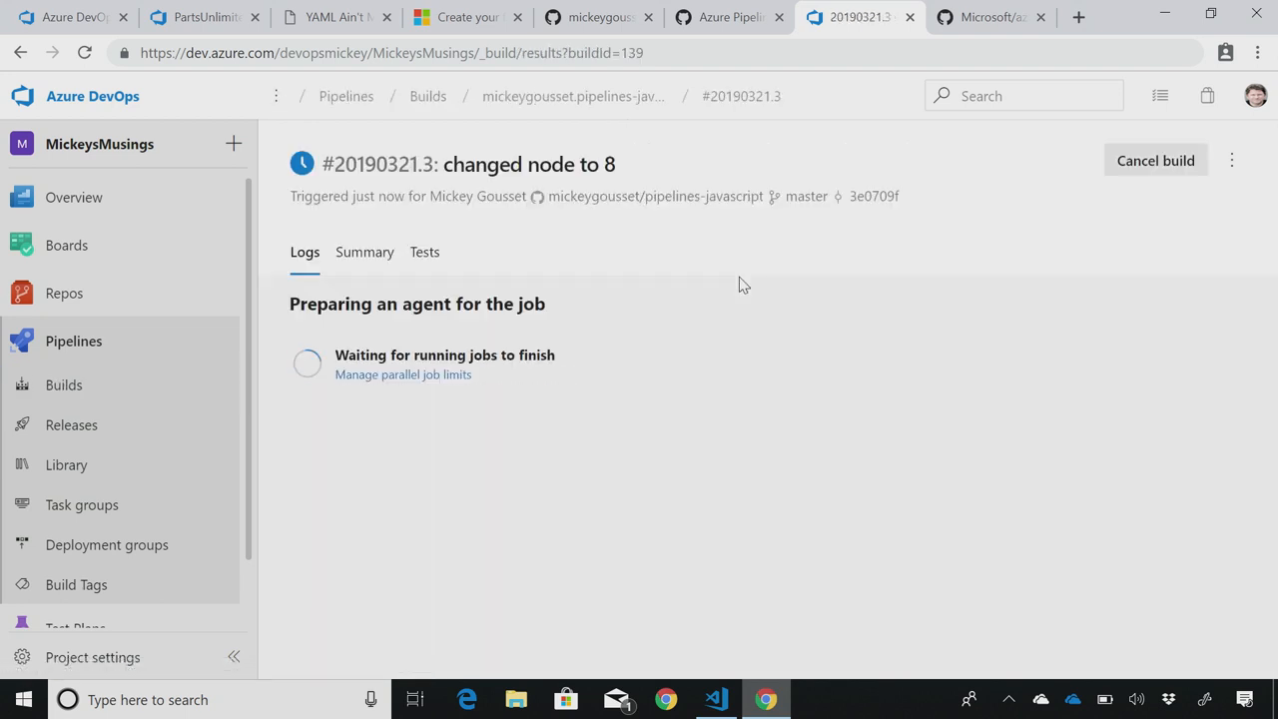
left_click(62, 386)
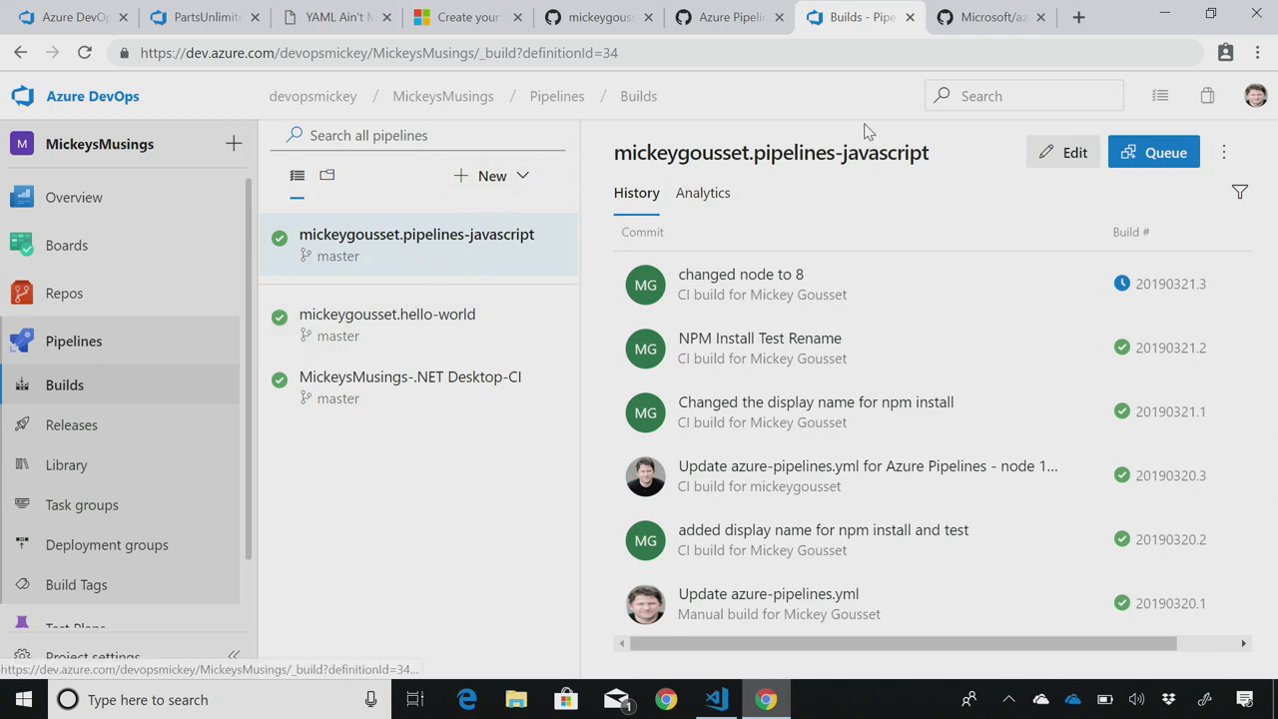
left_click(1071, 156)
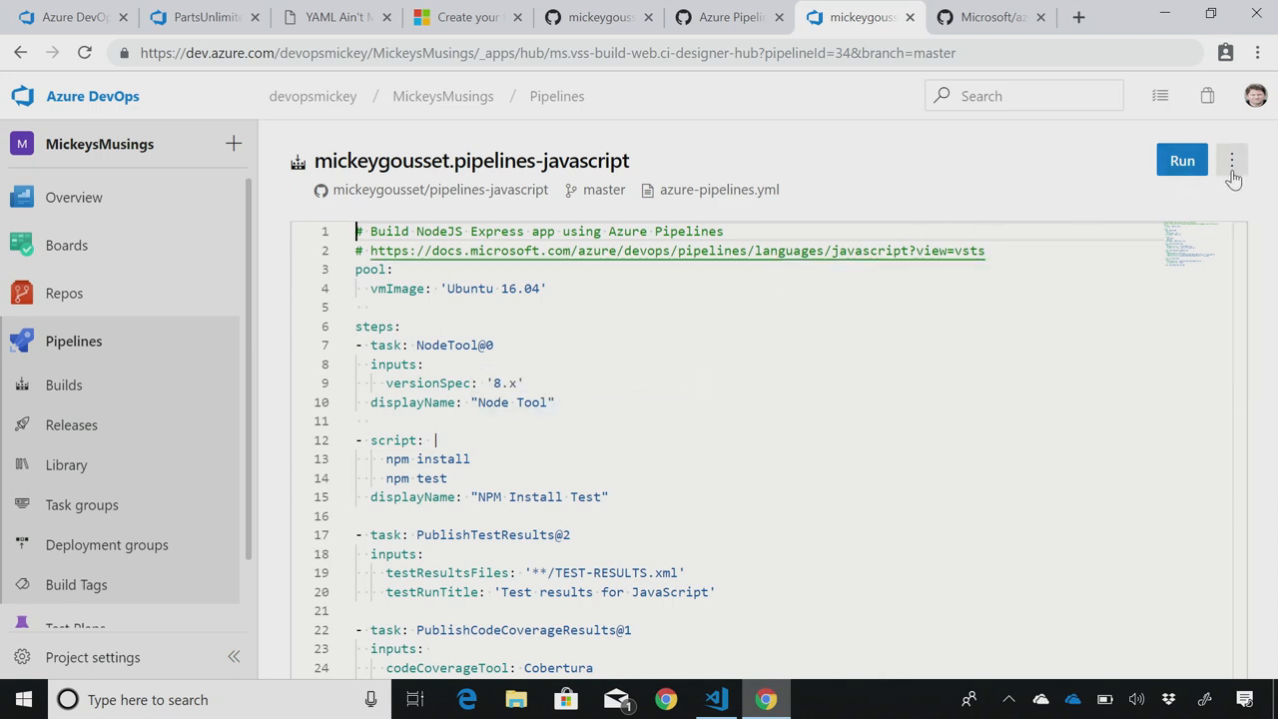
Review the pipeline settings showing the azure-pipelines.yml file path, then cancel without changes
left_click(1232, 161)
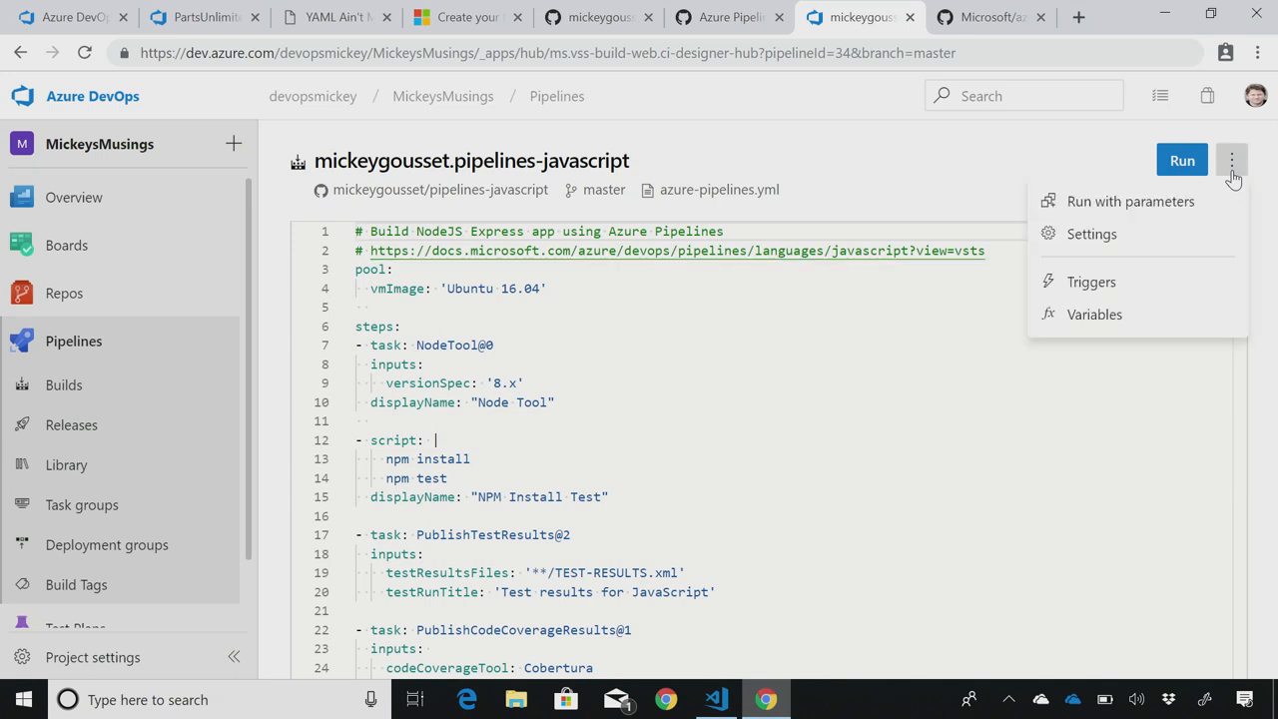
left_click(1091, 236)
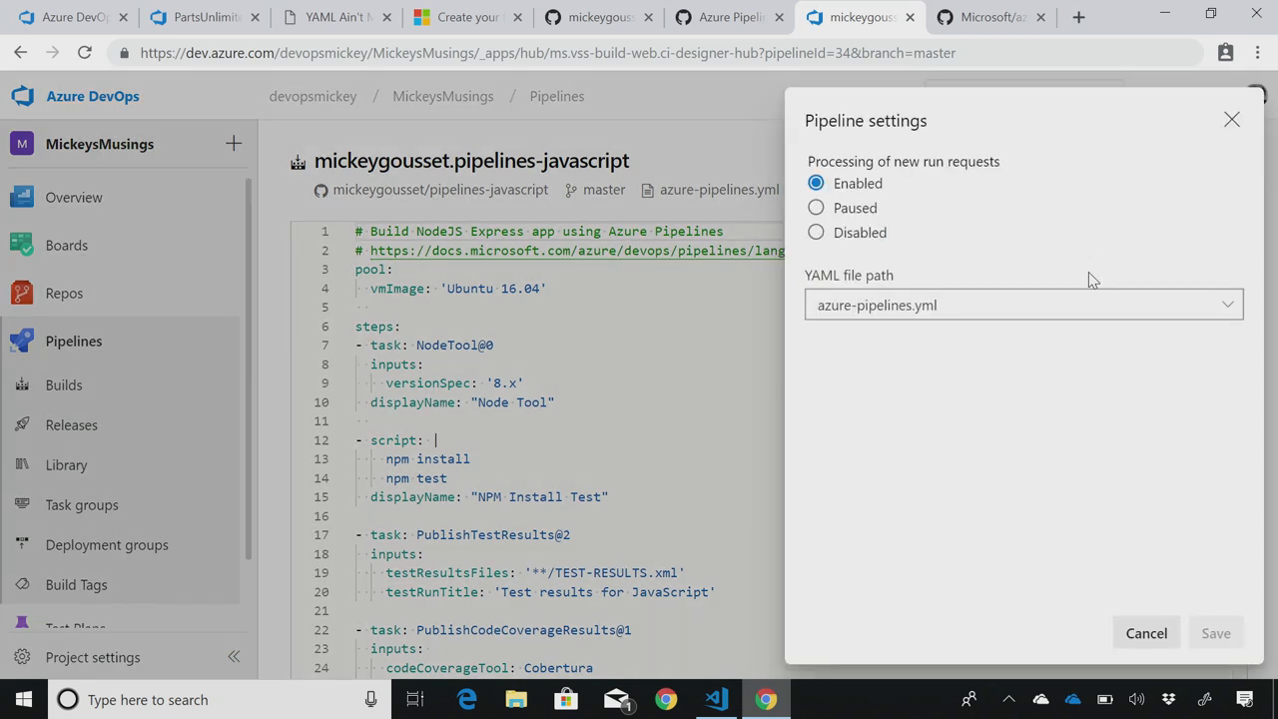
left_click(1145, 639)
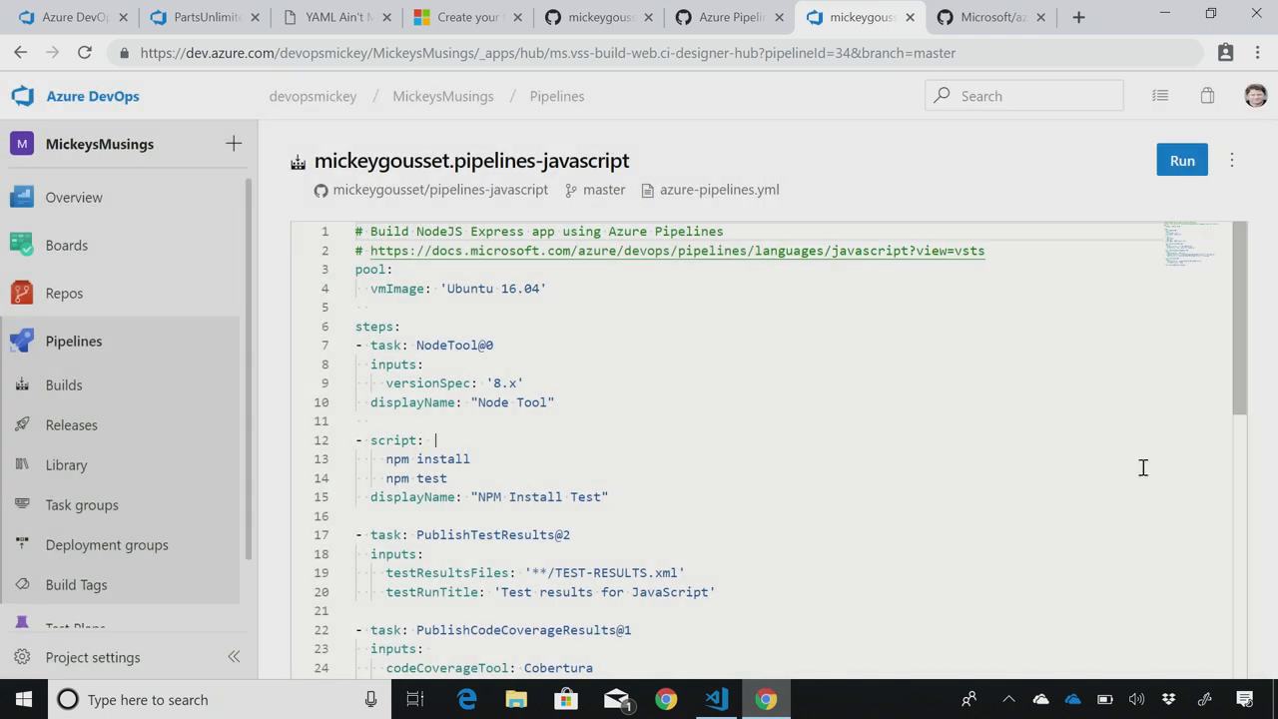
View the pipeline's Variables, switch to the YAML view and select the Get sources step
left_click(1232, 161)
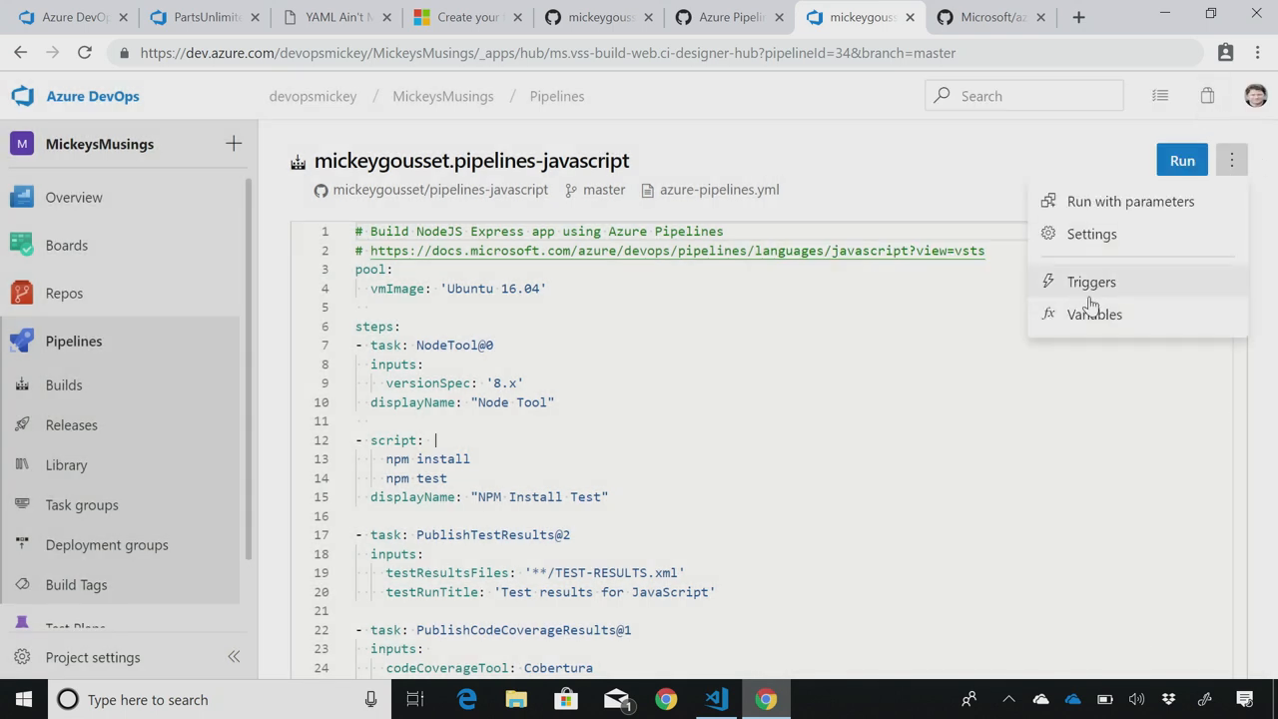
left_click(1094, 314)
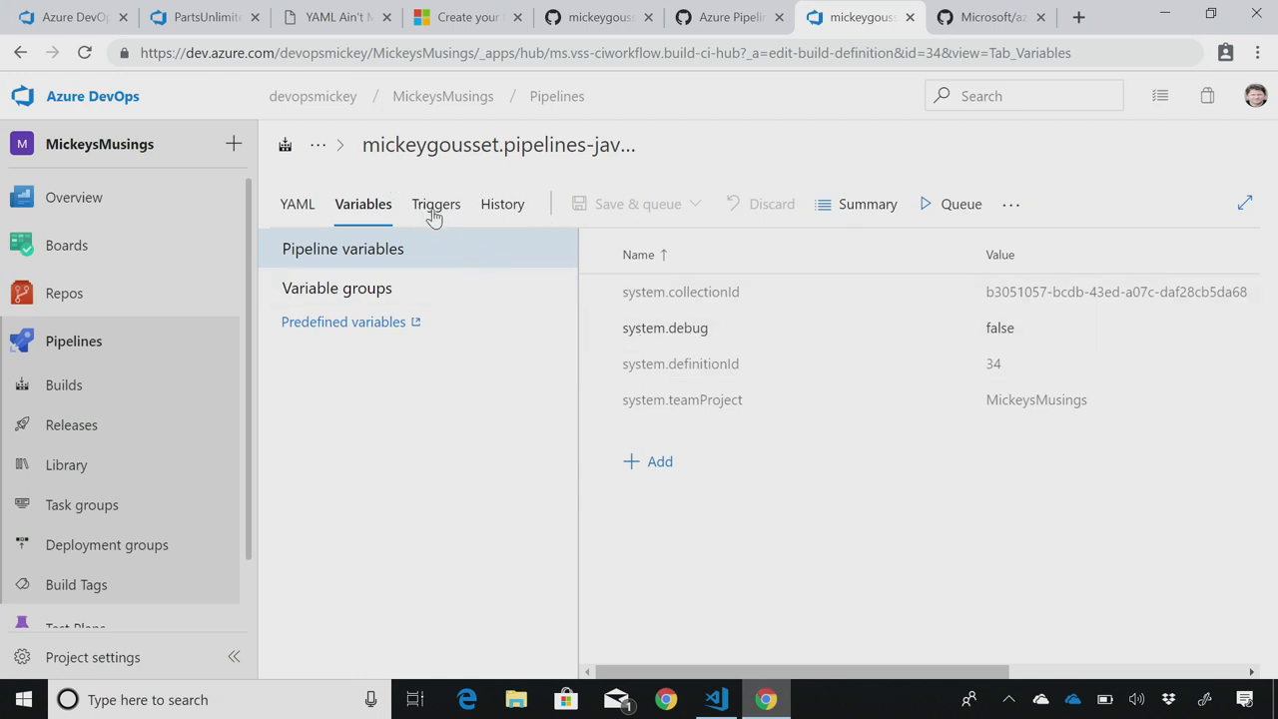
left_click(297, 205)
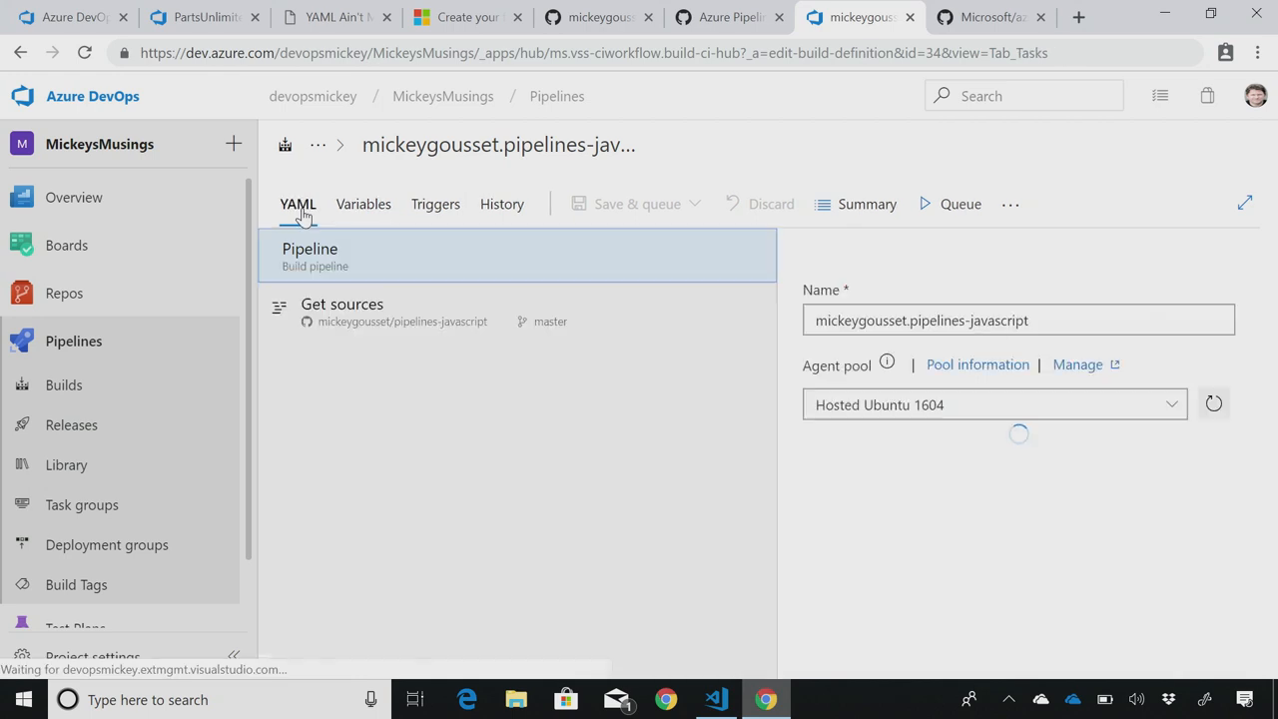
left_click(445, 326)
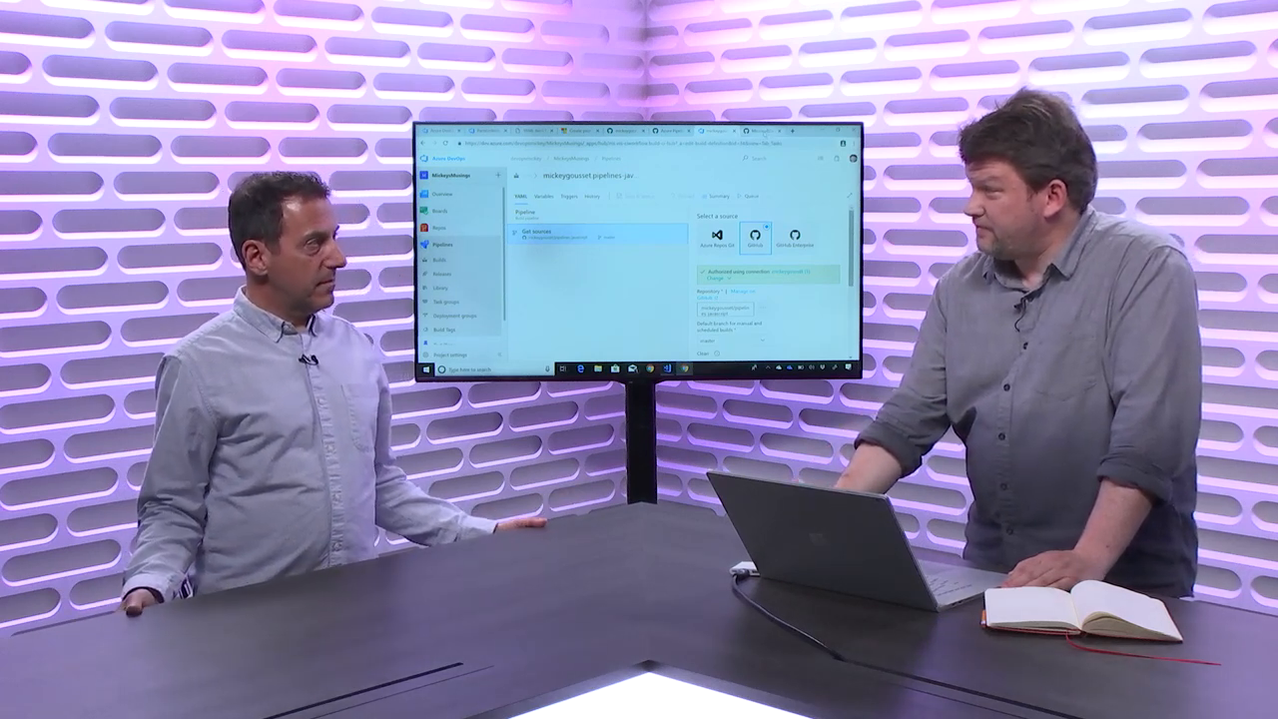
Switch the browser to the Microsoft/azure-pipelines-yaml GitHub repository page
key("ctrl+Tab")
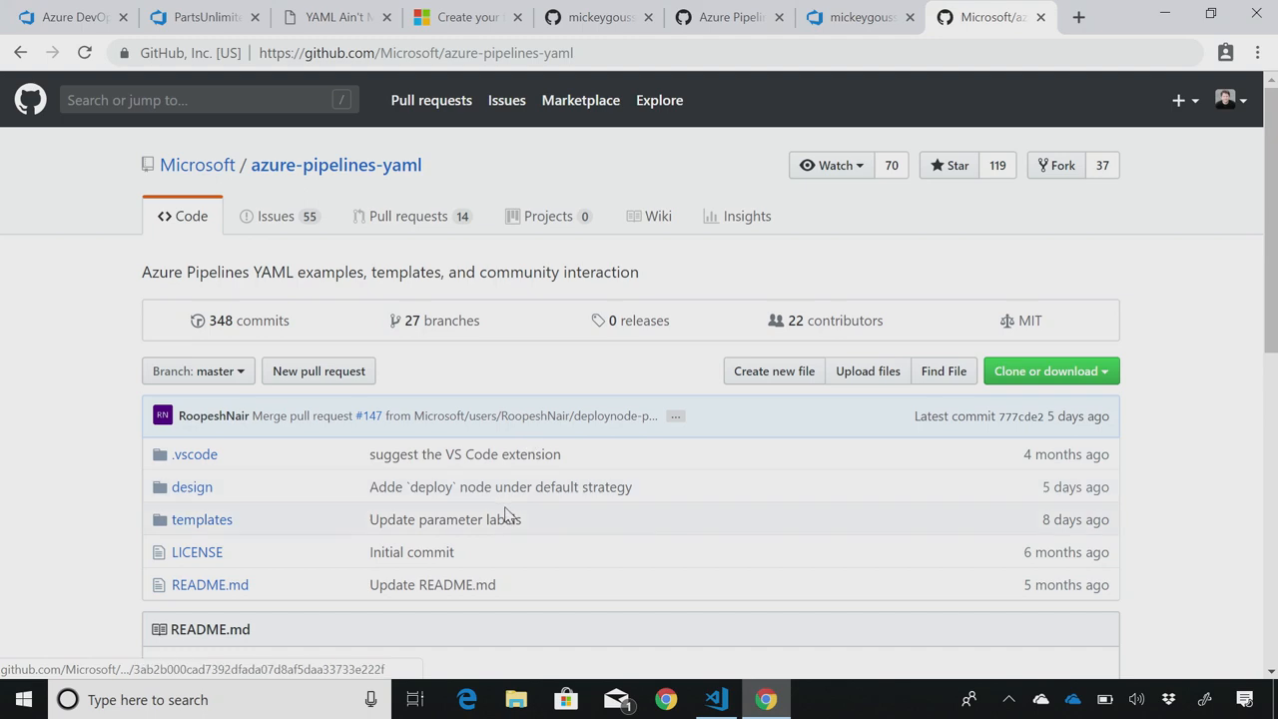
scroll(547, 522, "down", 2)
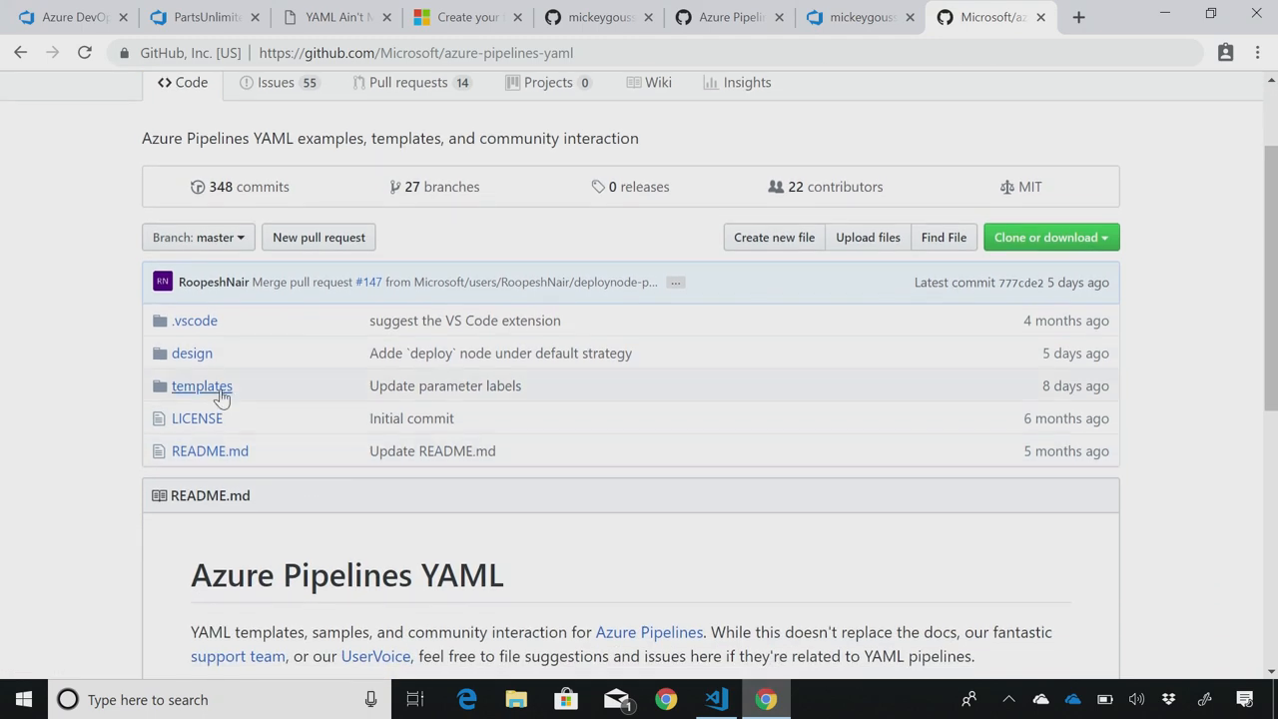
scroll(456, 445, "down", 3)
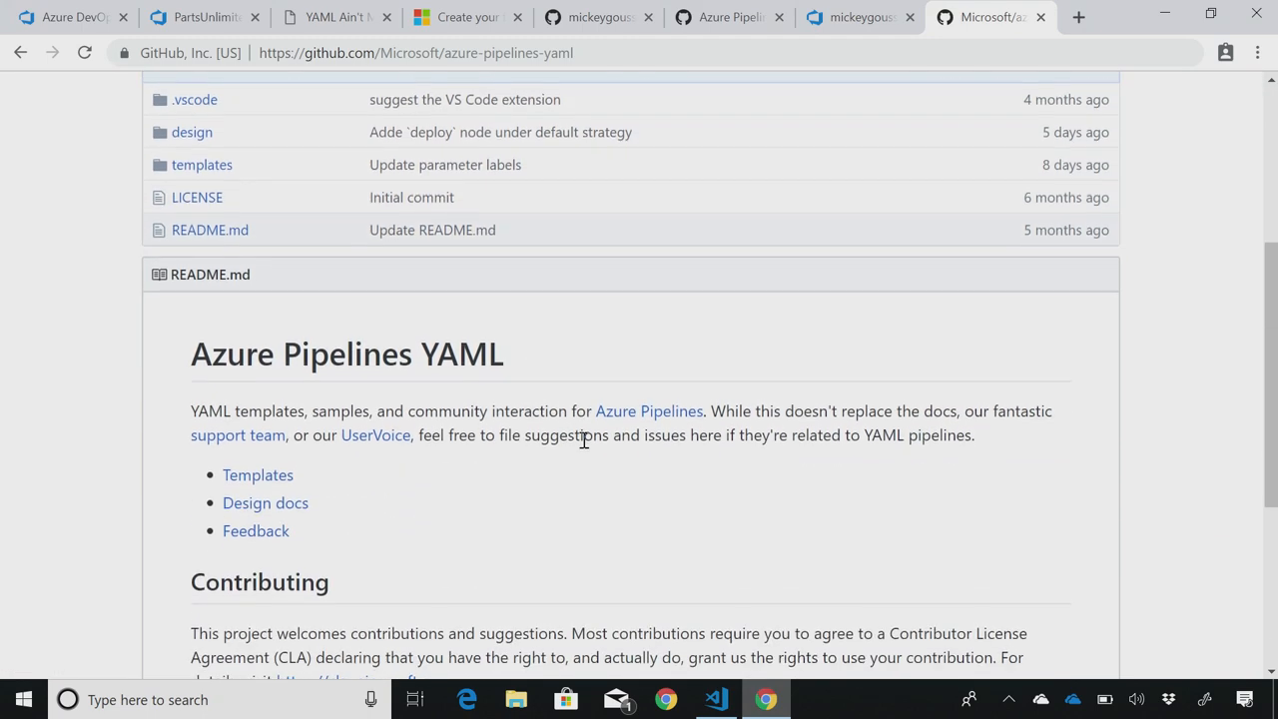
scroll(455, 444, "down", 2)
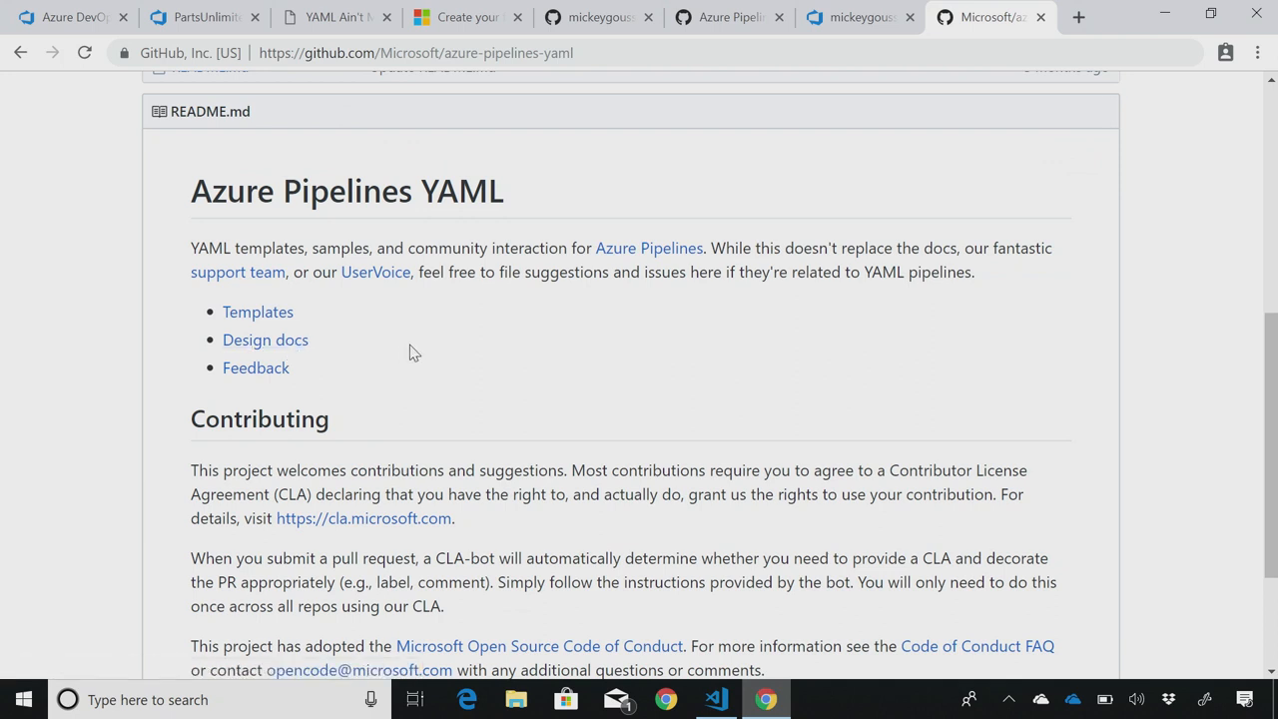